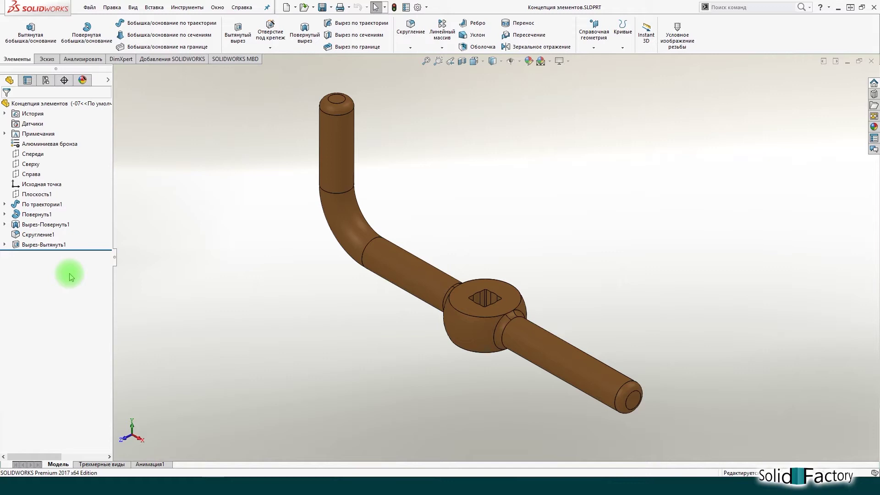
Inspect the cut, sweep and revolve features in the handle's history, orbiting the model.
{"action": "left_click", "coordinate": [55, 244]}
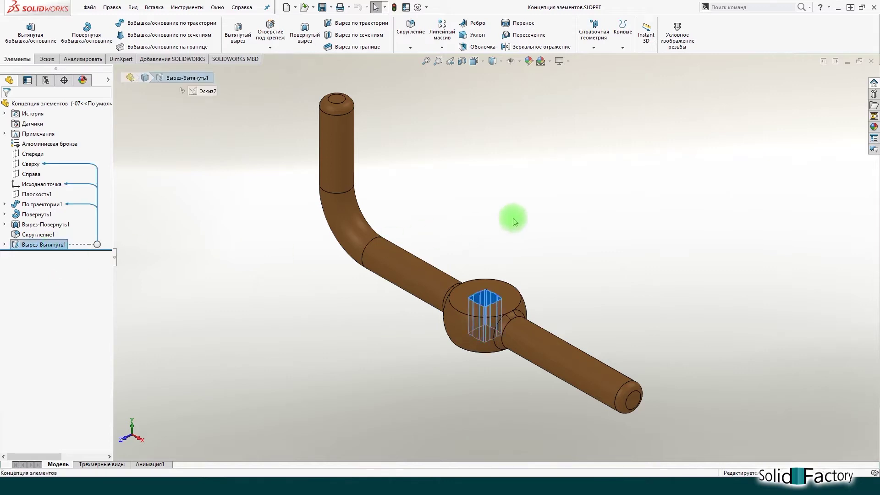
{"action": "middle_click_drag", "start_coordinate": [525, 262], "coordinate": [521, 348]}
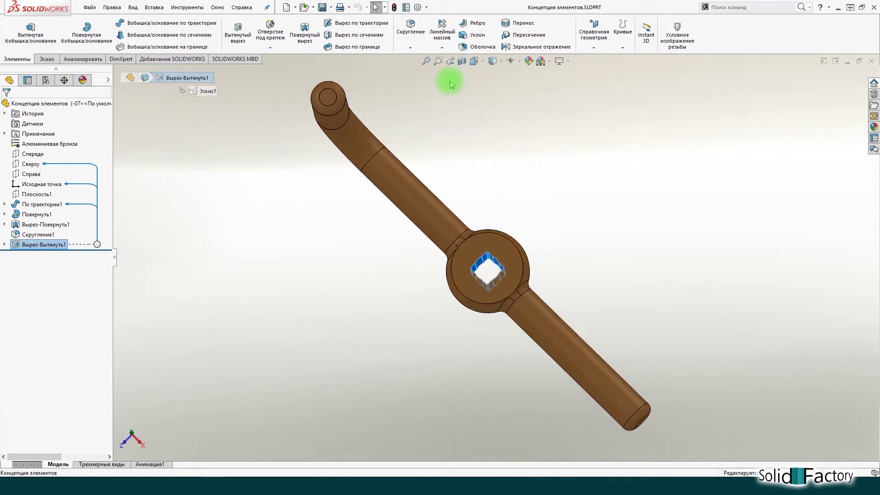
{"action": "left_click", "coordinate": [450, 61]}
{"action": "left_click", "coordinate": [522, 183]}
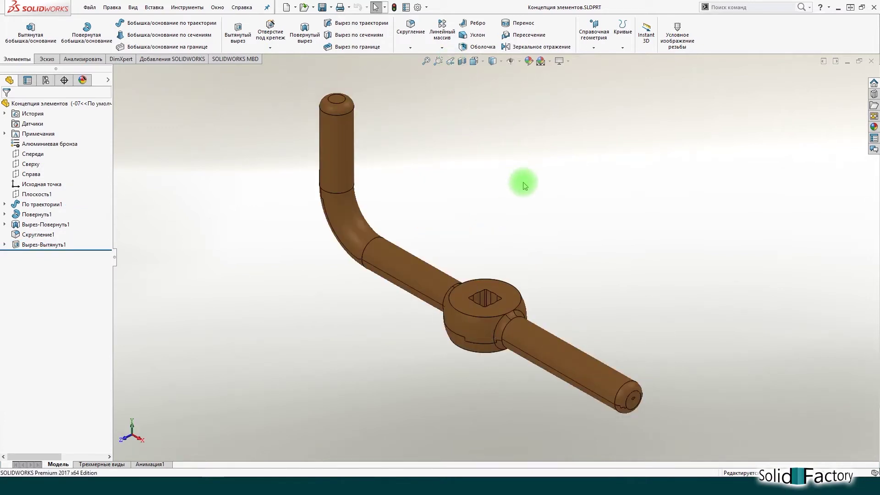
{"action": "left_click", "coordinate": [41, 204]}
{"action": "left_click", "coordinate": [37, 214]}
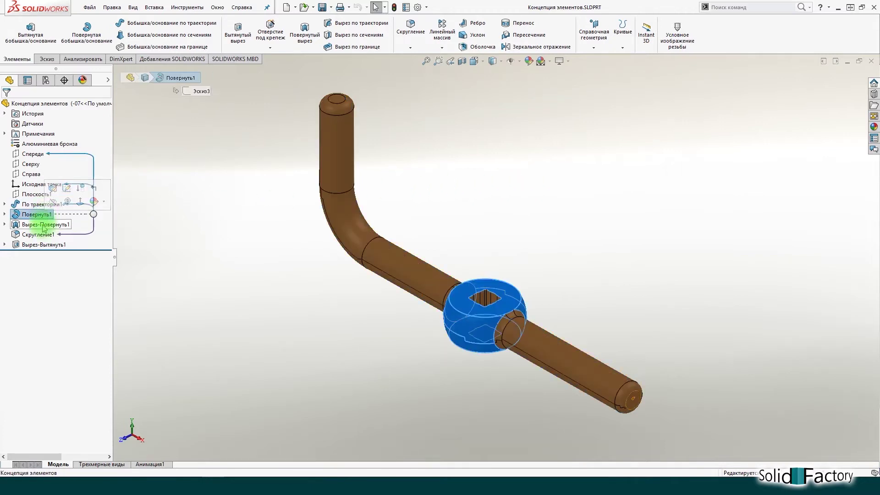
{"action": "left_click", "coordinate": [45, 245]}
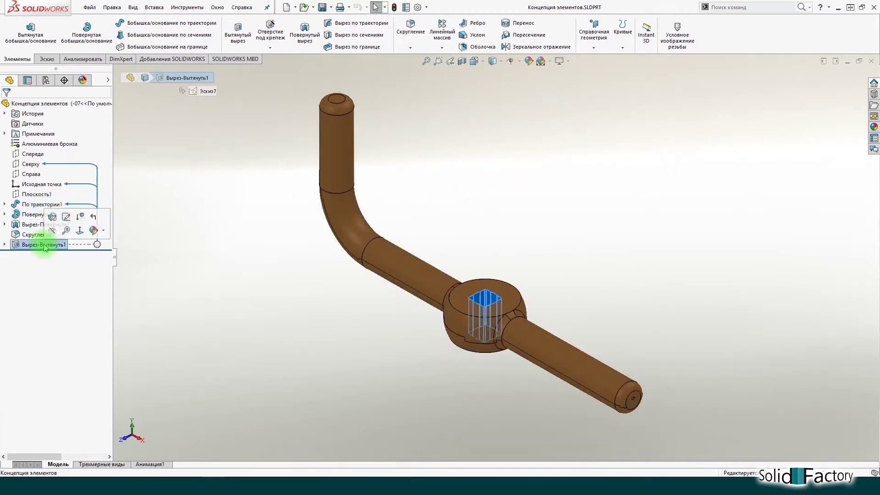
Expand Повернуть1, review the fillet faces, and select its profile sketch Эскиз3.
{"action": "left_click", "coordinate": [5, 213]}
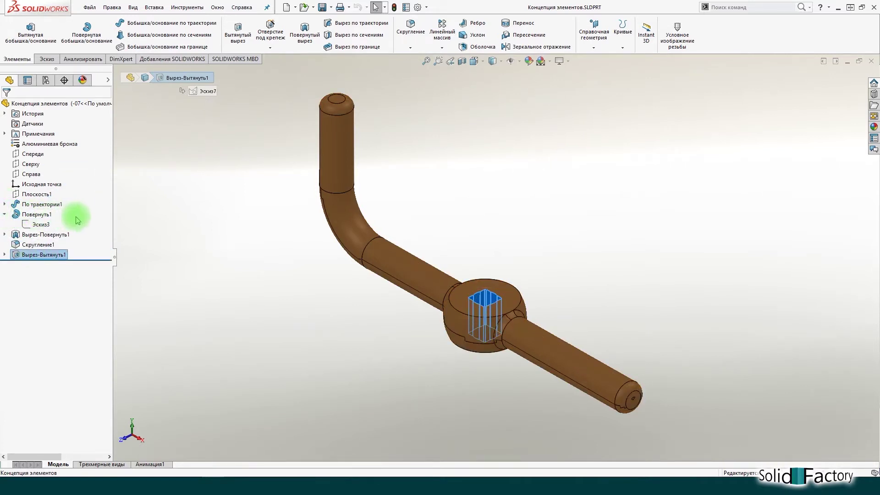
{"action": "left_click", "coordinate": [36, 224]}
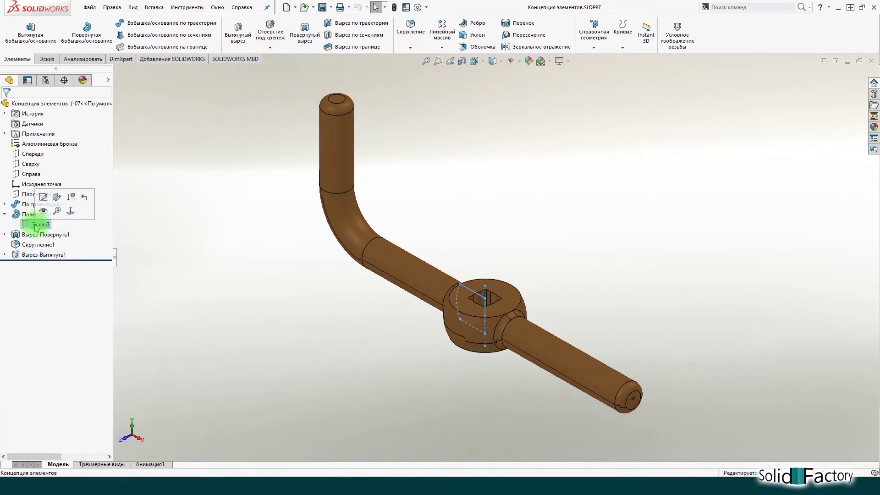
{"action": "left_click", "coordinate": [153, 222]}
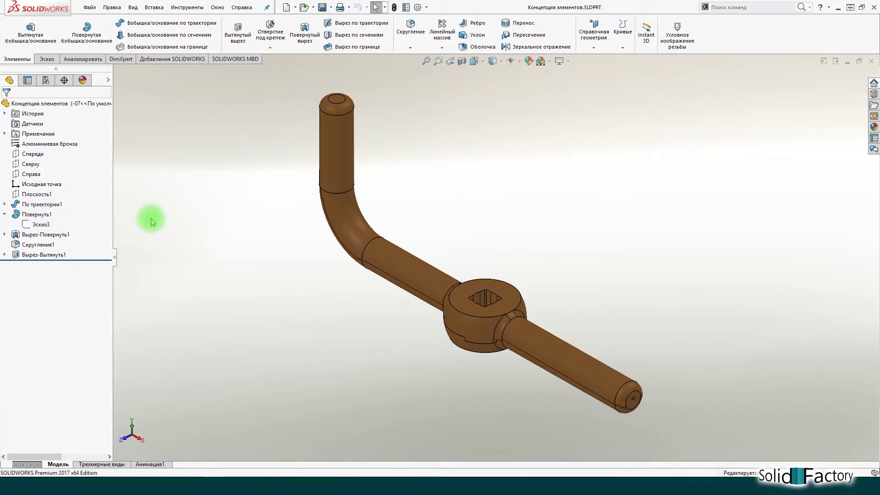
{"action": "left_click", "coordinate": [39, 245]}
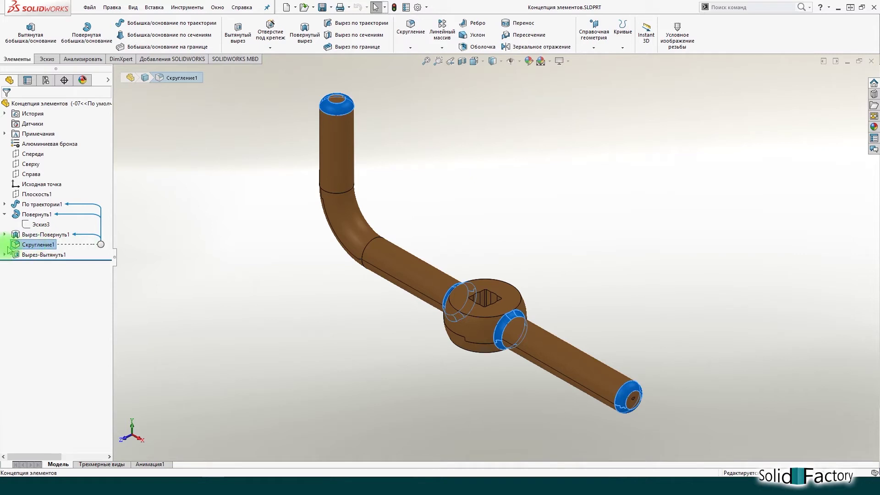
{"action": "left_click", "coordinate": [170, 251]}
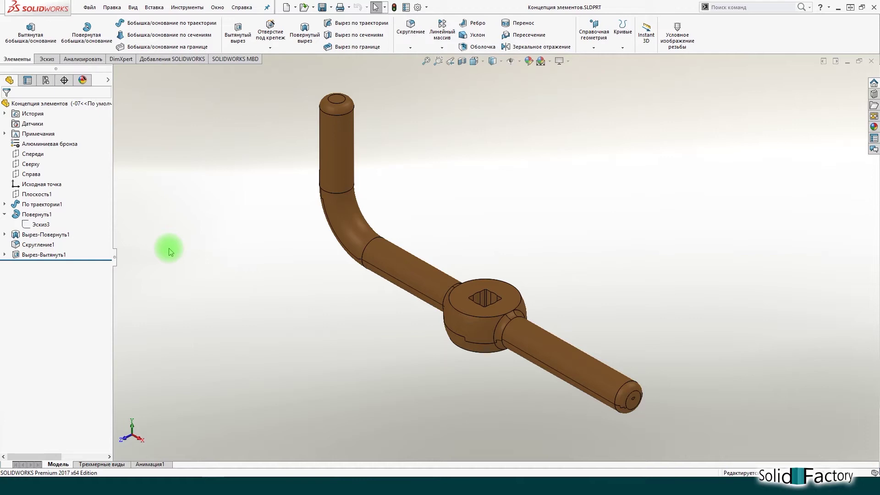
{"action": "left_click", "coordinate": [40, 224]}
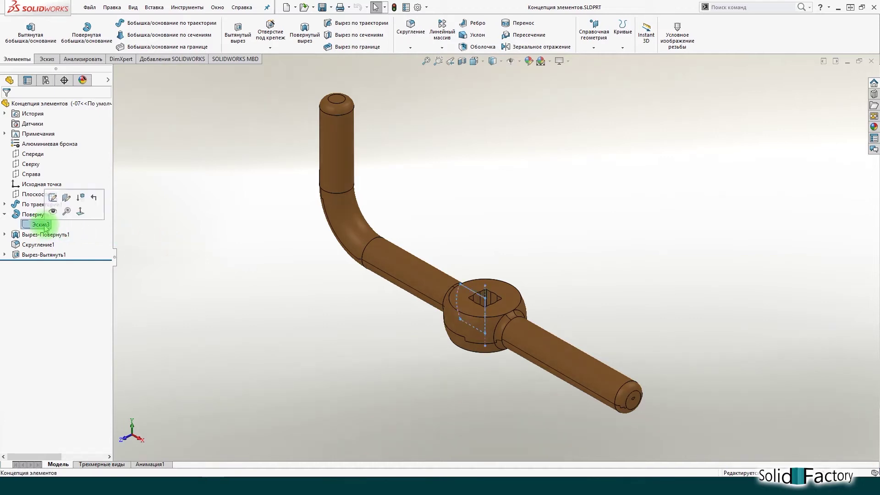
Expand По траектории1 and select its profile Эскиз2 and path Эскиз1 sketches.
{"action": "left_click", "coordinate": [4, 204]}
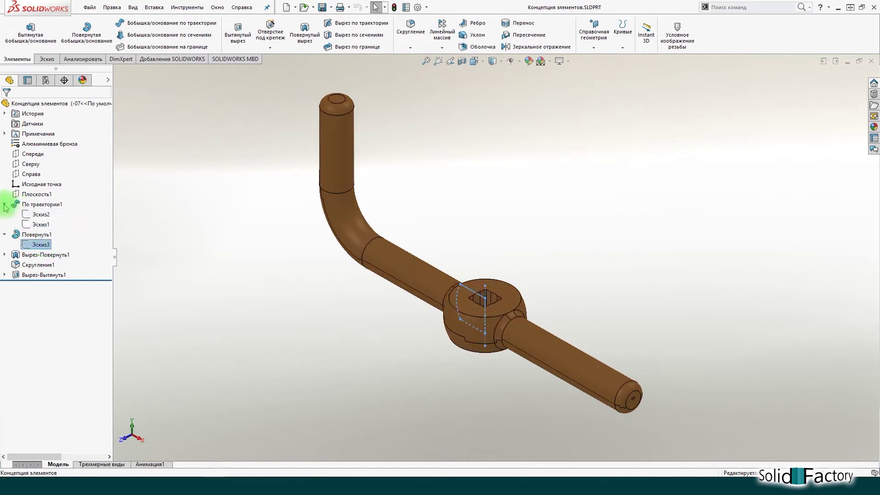
{"action": "left_click", "coordinate": [37, 215]}
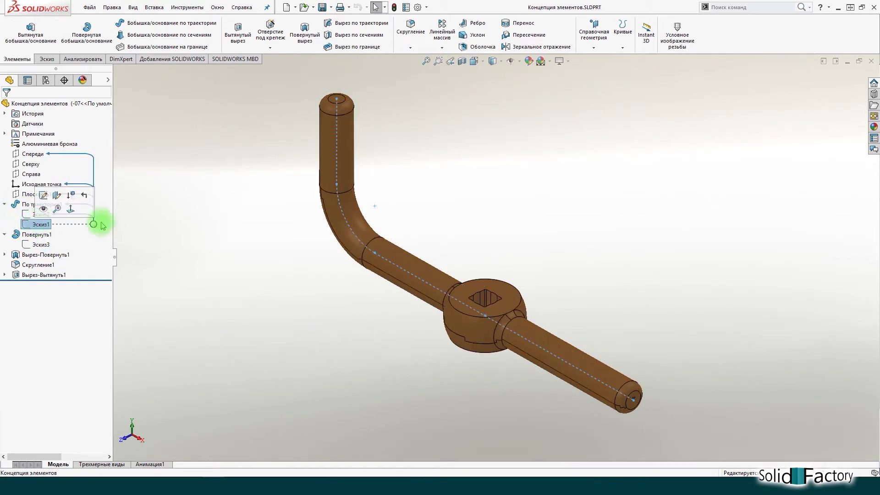
{"action": "left_click", "coordinate": [156, 223]}
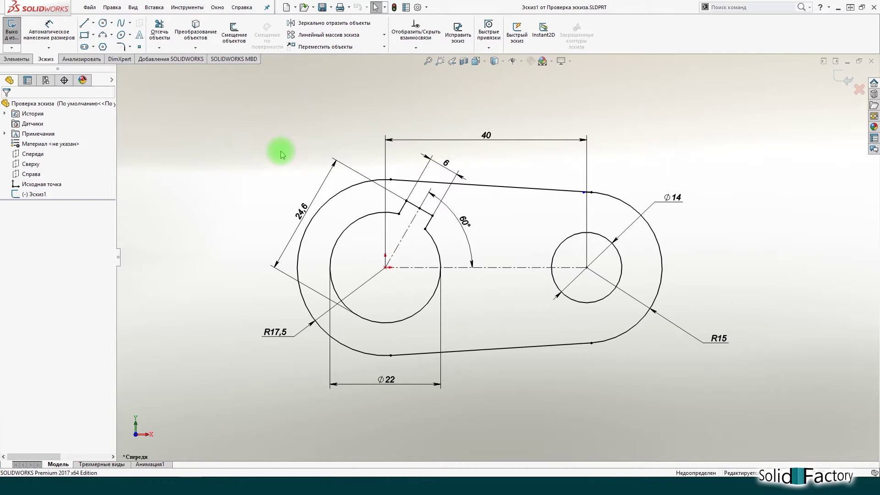
Check Эскиз1 for a Бобышка-Вытянуть feature and accept the offer to repair it.
{"action": "left_click", "coordinate": [199, 8]}
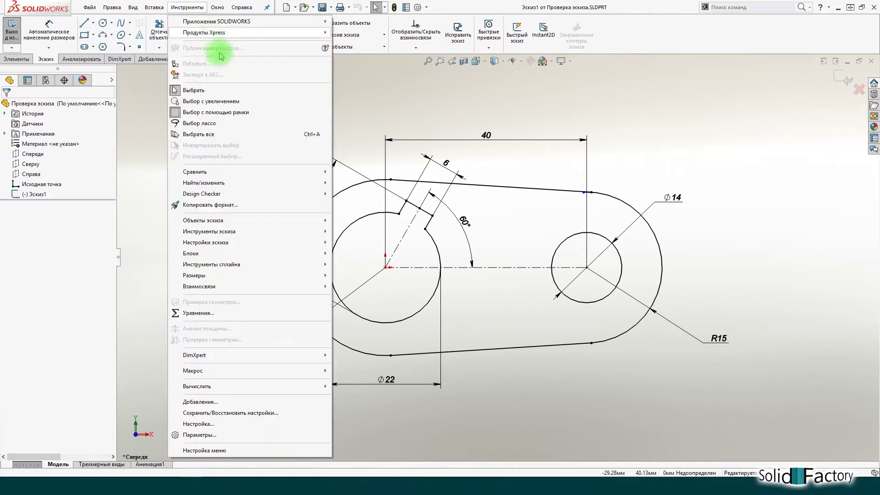
{"action": "mouse_move", "coordinate": [209, 231]}
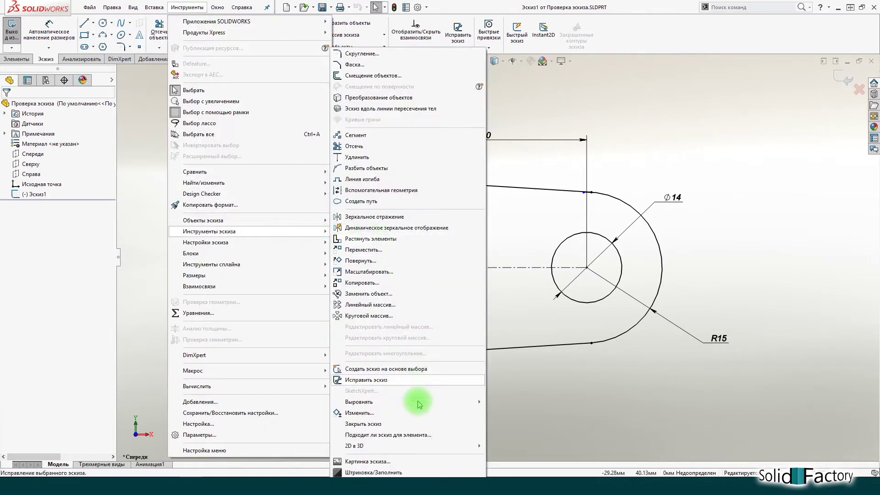
{"action": "left_click", "coordinate": [418, 435]}
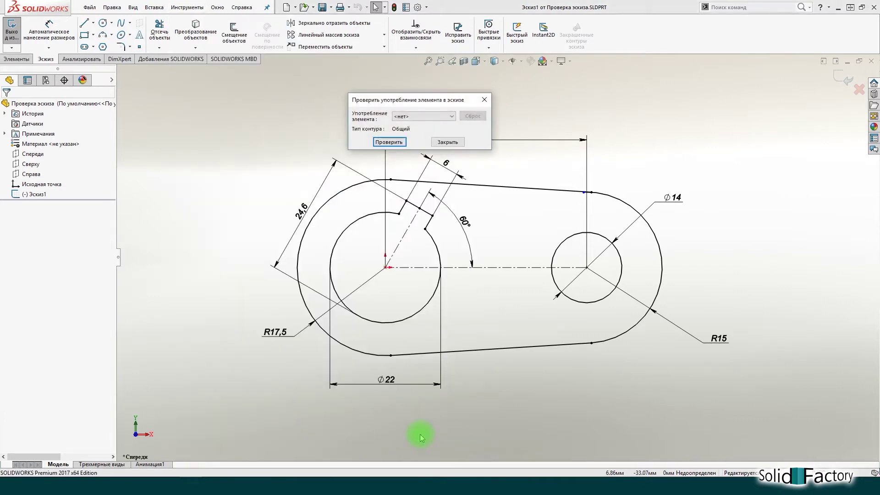
{"action": "left_click", "coordinate": [452, 117]}
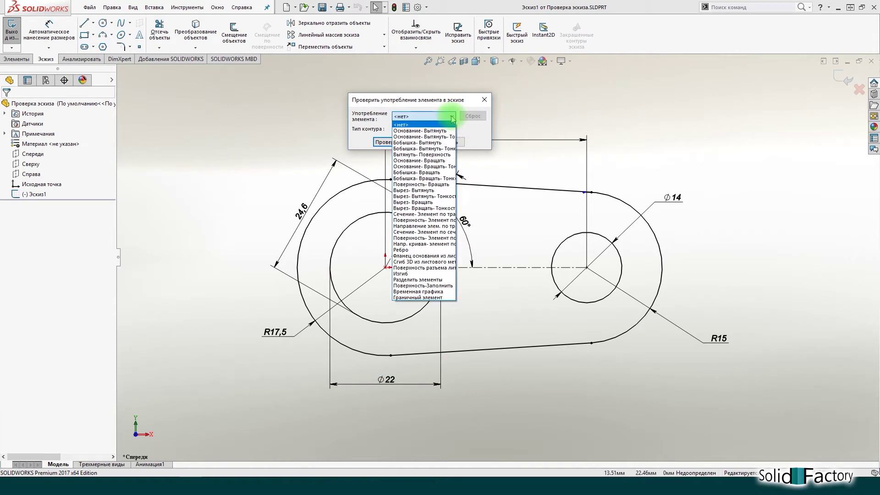
{"action": "left_click", "coordinate": [441, 144]}
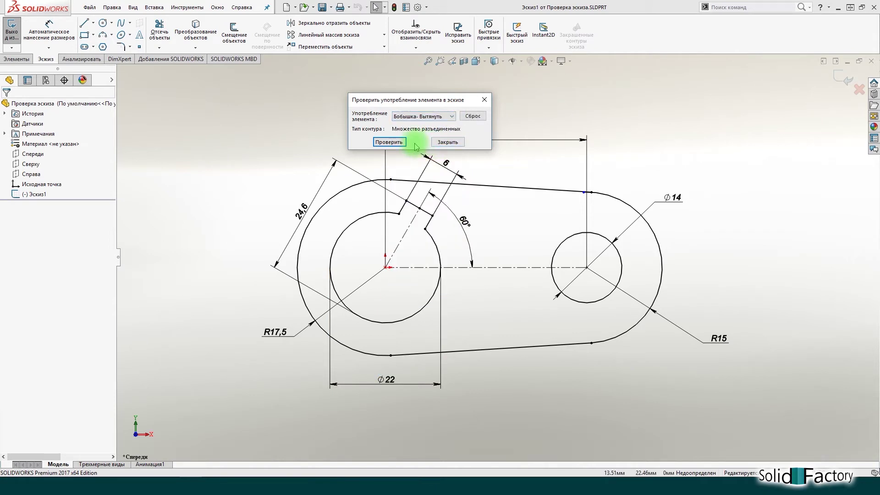
{"action": "left_click", "coordinate": [395, 142]}
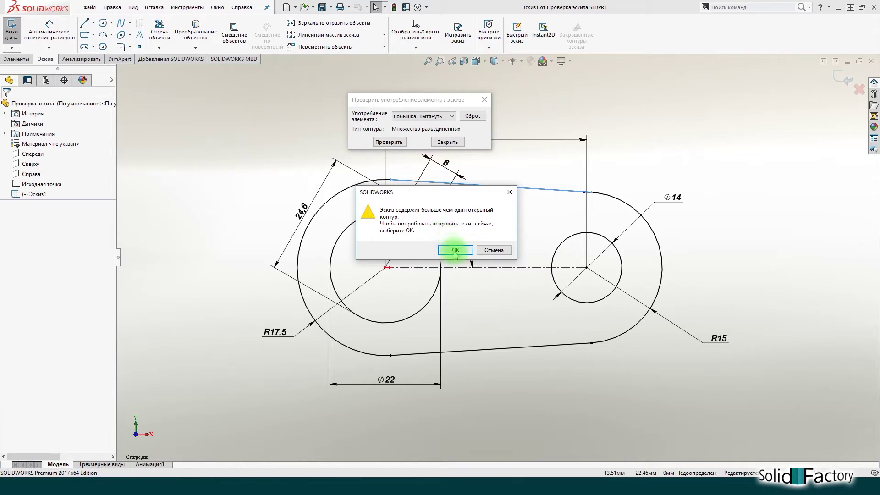
{"action": "left_click", "coordinate": [455, 250]}
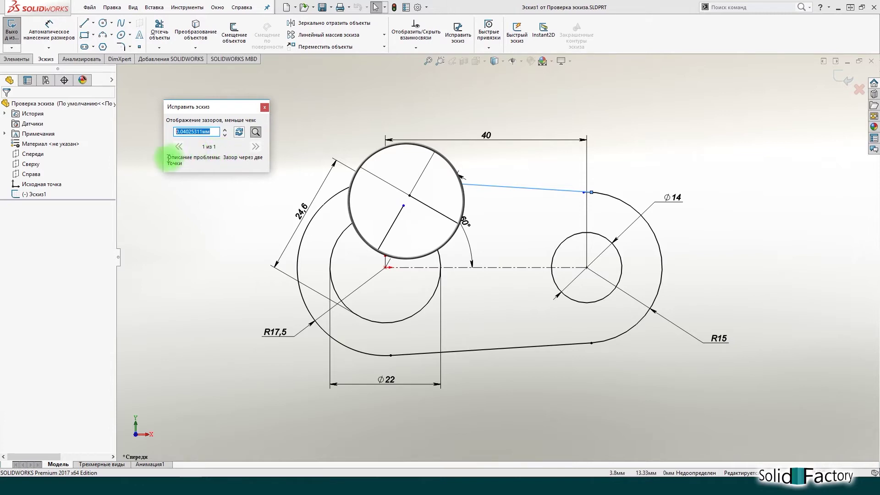
Zoom into the keyway's upper corner and merge the two gap endpoints with a Merge relation.
{"action": "left_click_drag", "start_coordinate": [167, 158], "coordinate": [197, 164]}
{"action": "left_click", "coordinate": [249, 166]}
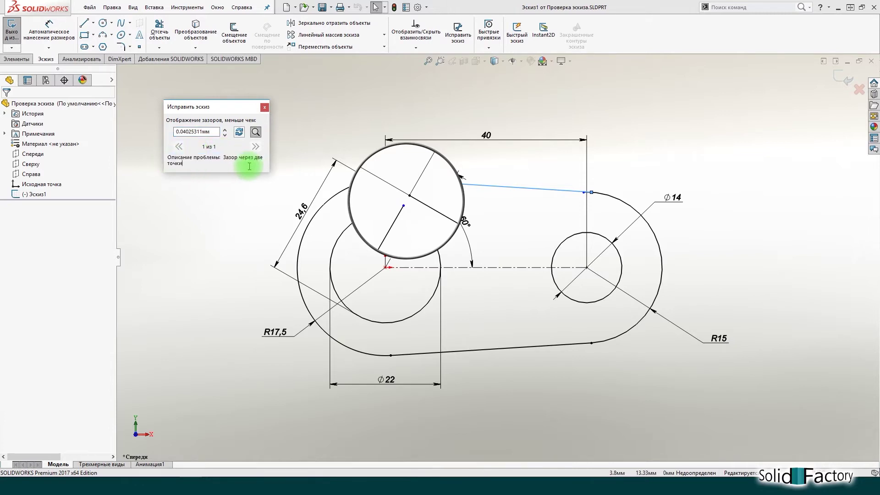
{"action": "left_click", "coordinate": [264, 107]}
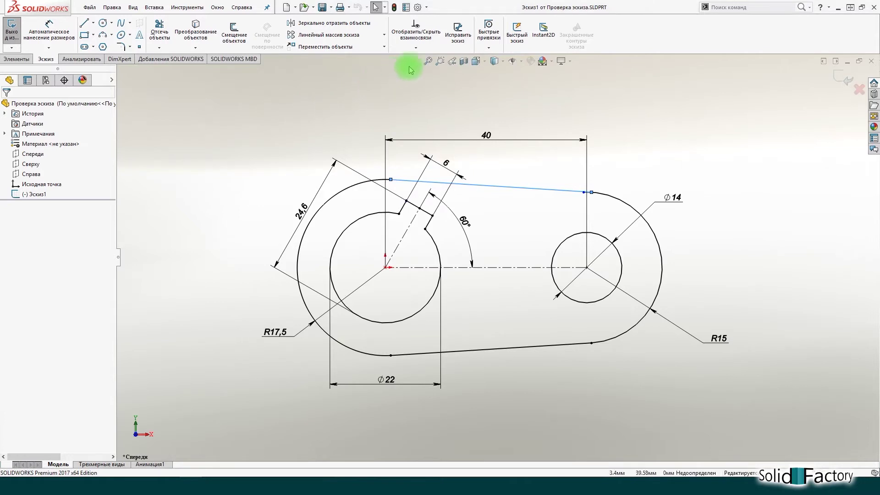
{"action": "left_click", "coordinate": [440, 62]}
{"action": "left_click_drag", "start_coordinate": [399, 205], "coordinate": [417, 197]}
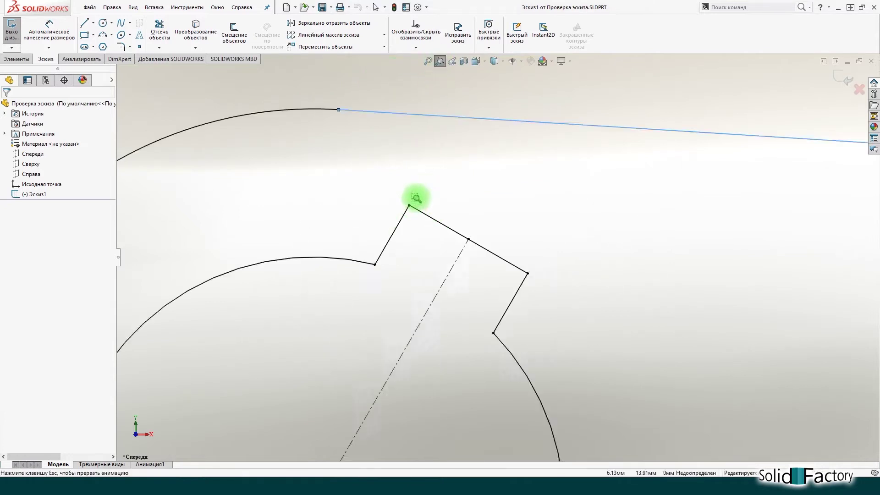
{"action": "key", "text": "Escape"}
{"action": "left_click", "coordinate": [441, 255]}
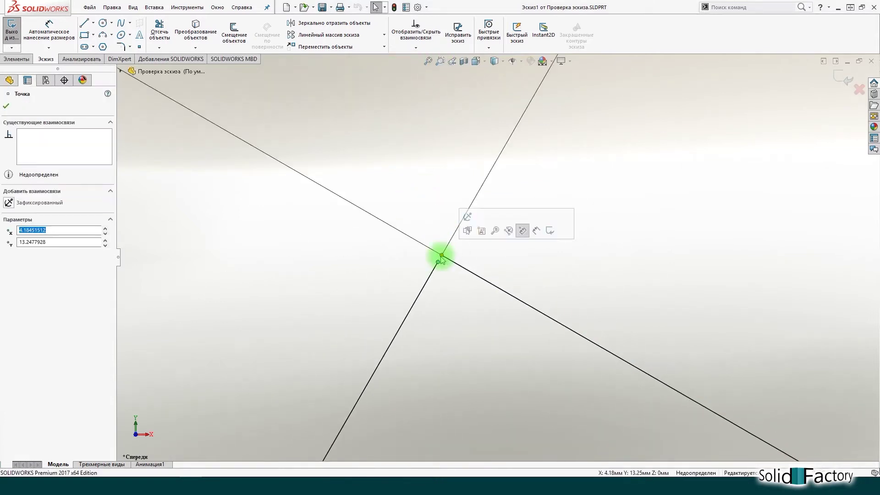
{"action": "left_click", "coordinate": [441, 255], "text": "ctrl"}
{"action": "left_click", "coordinate": [29, 291]}
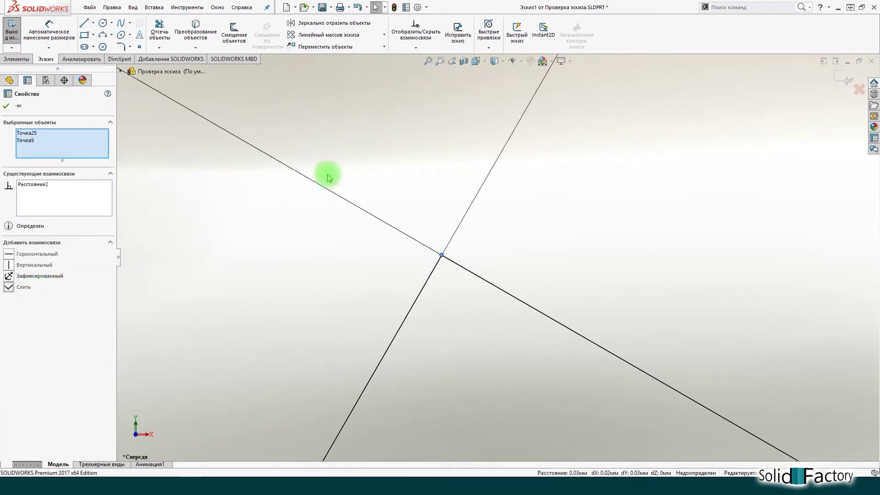
{"action": "left_click", "coordinate": [428, 101]}
{"action": "left_click", "coordinate": [427, 62]}
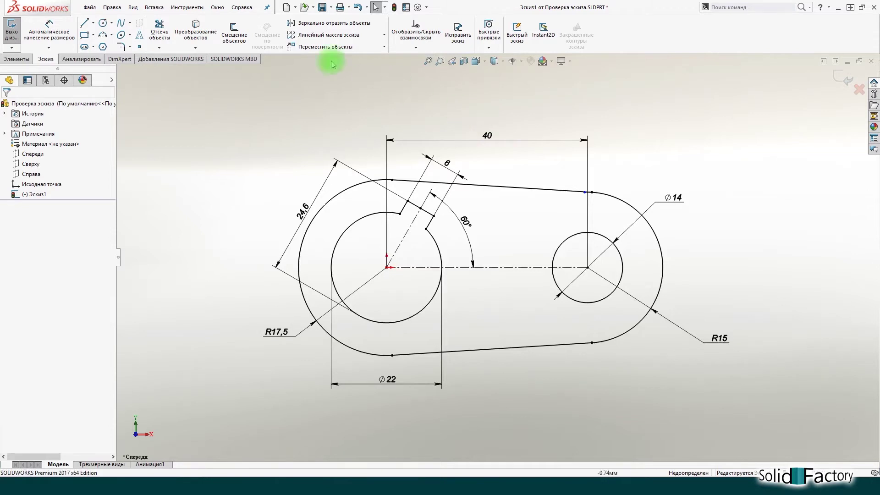
Re-check Эскиз1 for an extruded boss, declining the automatic repair.
{"action": "left_click", "coordinate": [187, 7]}
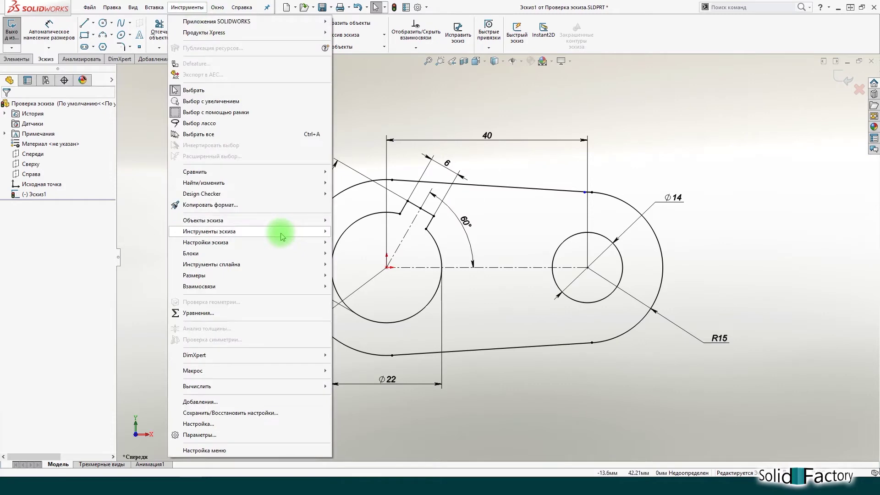
{"action": "left_click", "coordinate": [402, 435]}
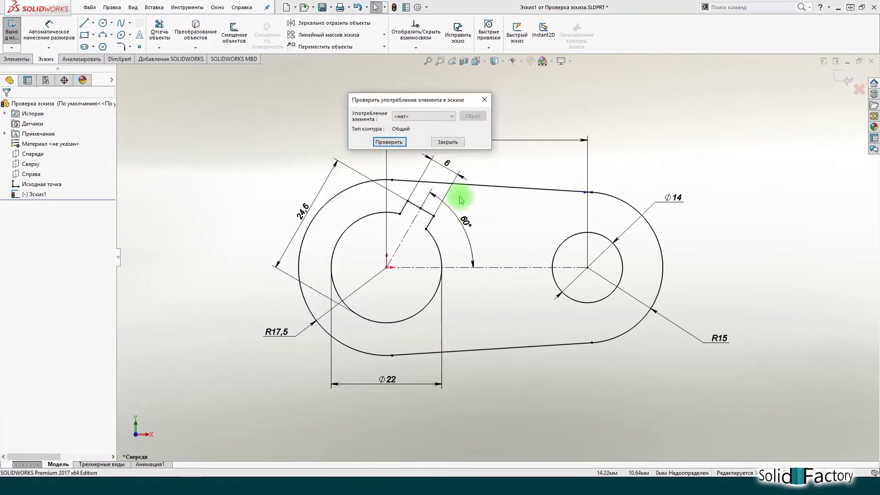
{"action": "left_click", "coordinate": [412, 116]}
{"action": "left_click", "coordinate": [438, 143]}
{"action": "left_click", "coordinate": [398, 142]}
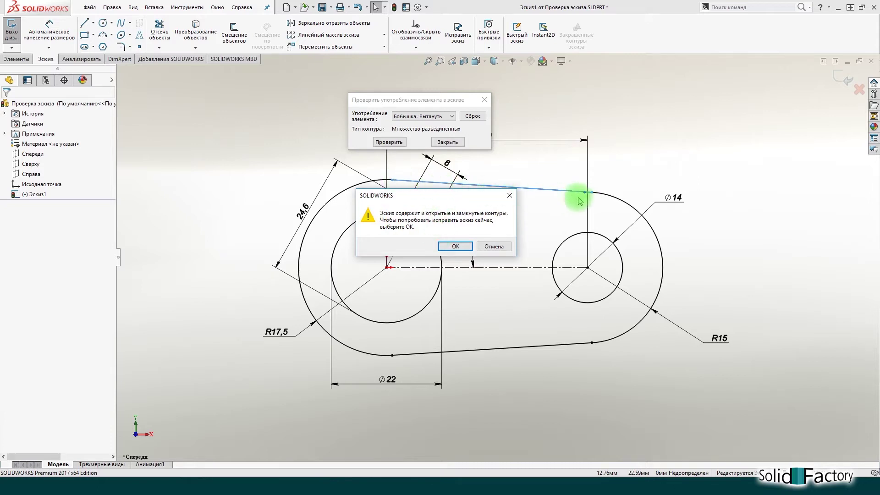
{"action": "left_click", "coordinate": [493, 247]}
{"action": "left_click", "coordinate": [453, 141]}
Zoom to the upper tangent line's right end and trim its stub at the R15 arc.
{"action": "left_click", "coordinate": [439, 61]}
{"action": "left_click_drag", "start_coordinate": [533, 217], "coordinate": [616, 176]}
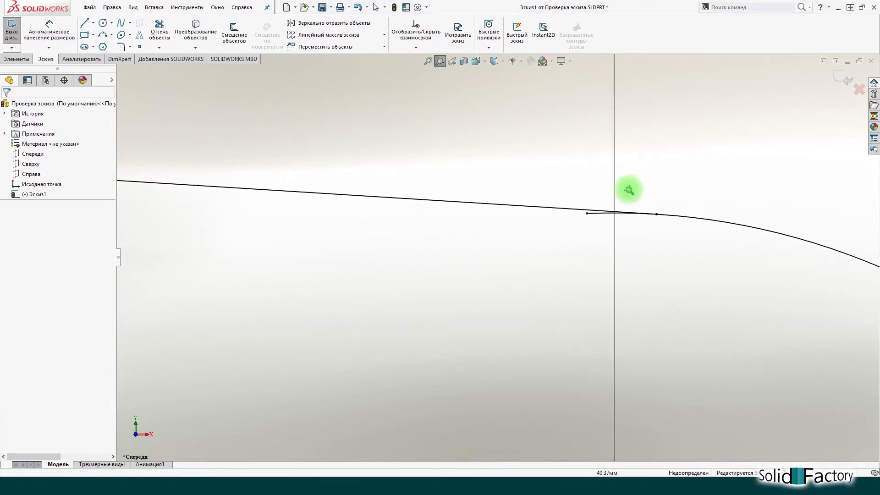
{"action": "left_click", "coordinate": [160, 32]}
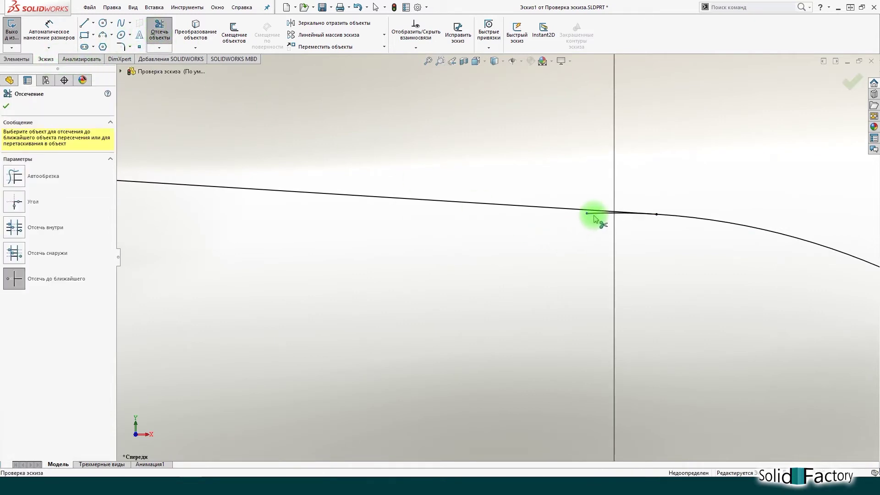
{"action": "key", "text": "Escape"}
{"action": "left_click", "coordinate": [428, 62]}
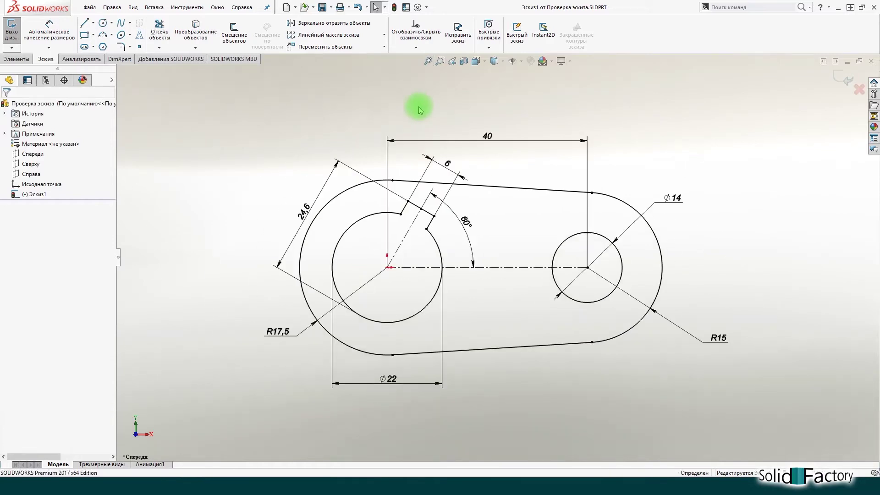
Re-check Эскиз1 for Boss-Extrude and confirm it reports no errors.
{"action": "left_click", "coordinate": [187, 7]}
{"action": "mouse_move", "coordinate": [208, 231]}
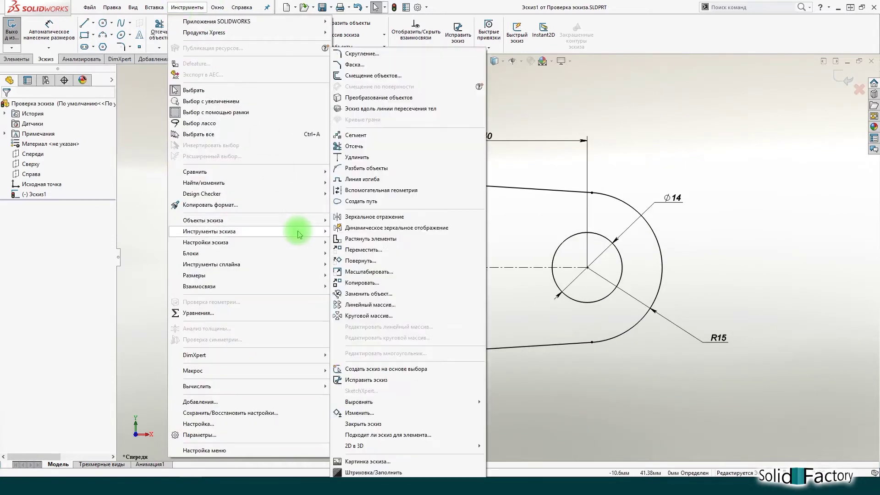
{"action": "left_click", "coordinate": [398, 434]}
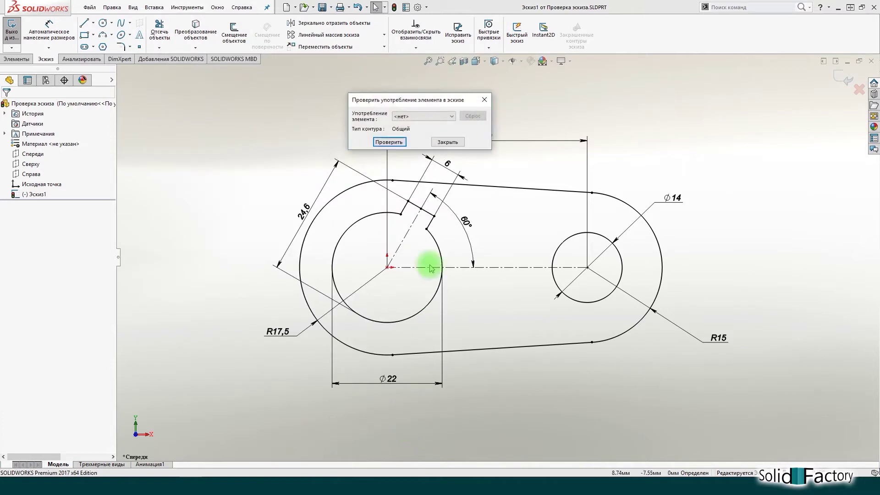
{"action": "left_click", "coordinate": [445, 115]}
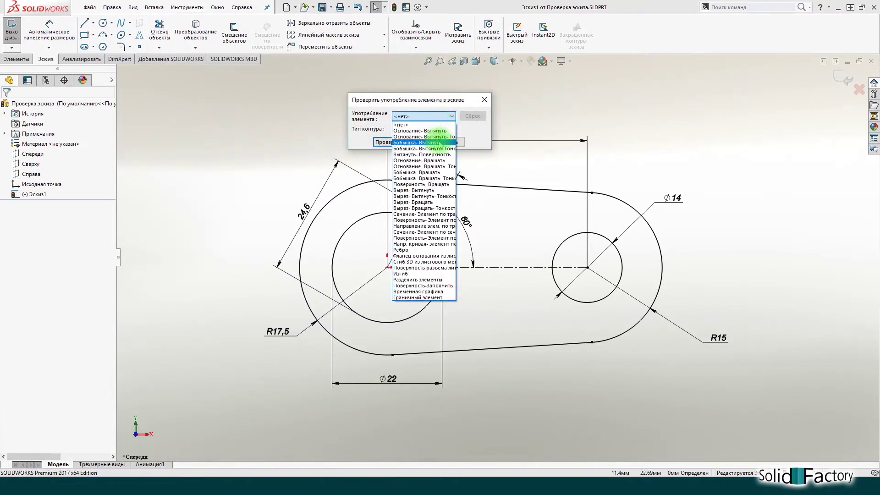
{"action": "left_click", "coordinate": [439, 143]}
{"action": "left_click", "coordinate": [402, 143]}
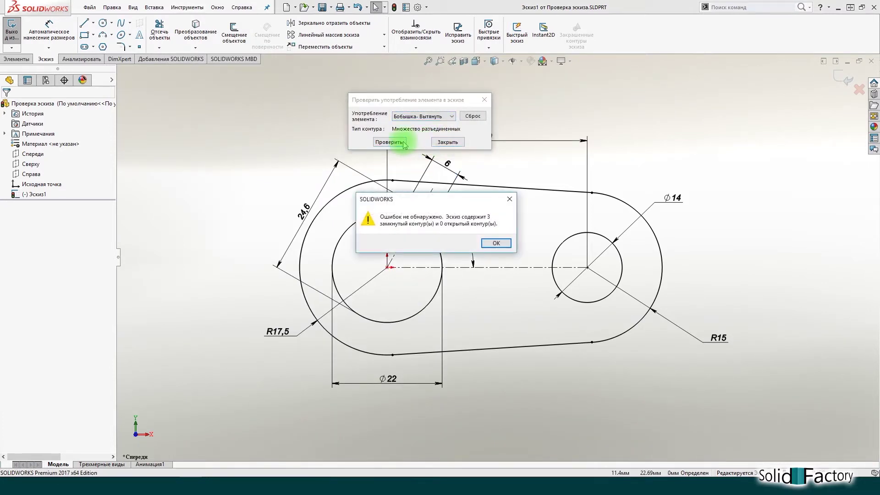
{"action": "left_click", "coordinate": [497, 244]}
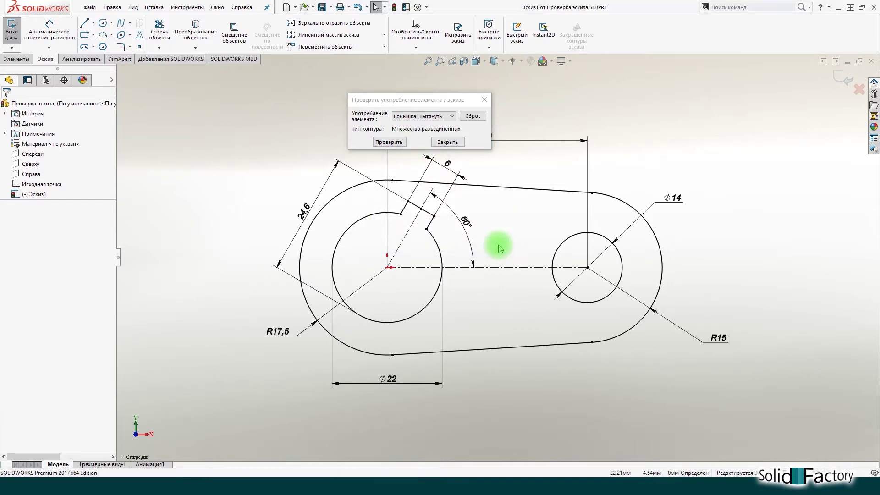
{"action": "left_click", "coordinate": [447, 142]}
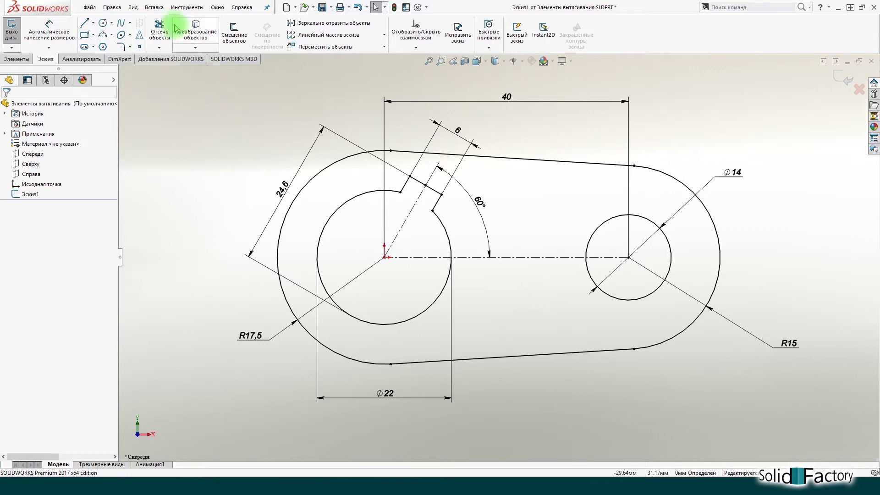
Browse the Insert menu, then start an Extruded Boss/Base from Эскиз1 at 16 mm.
{"action": "left_click", "coordinate": [154, 8]}
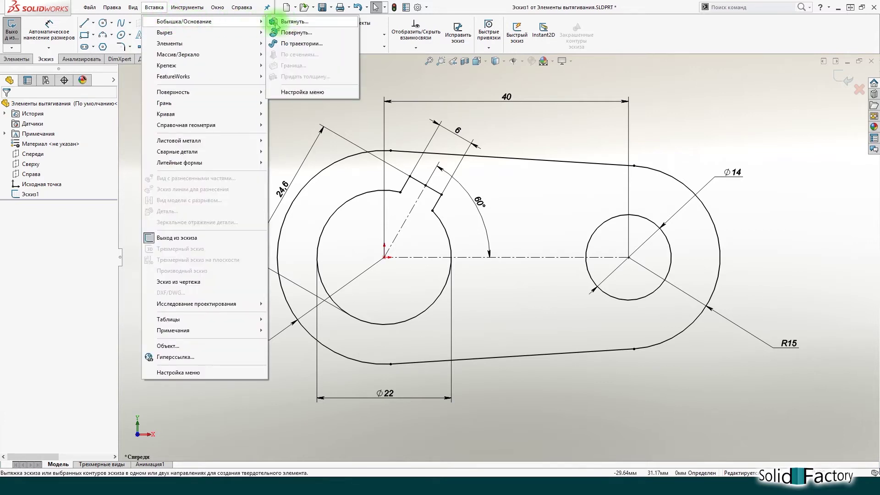
{"action": "mouse_move", "coordinate": [203, 32]}
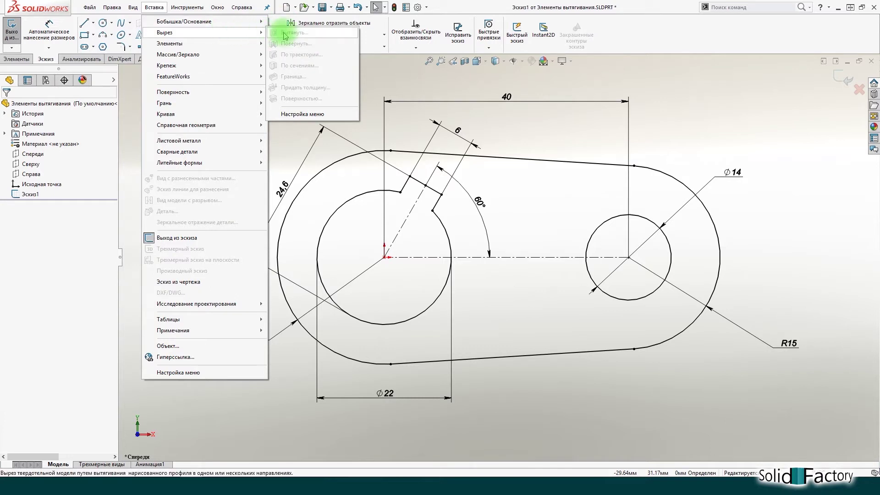
{"action": "left_click", "coordinate": [132, 80]}
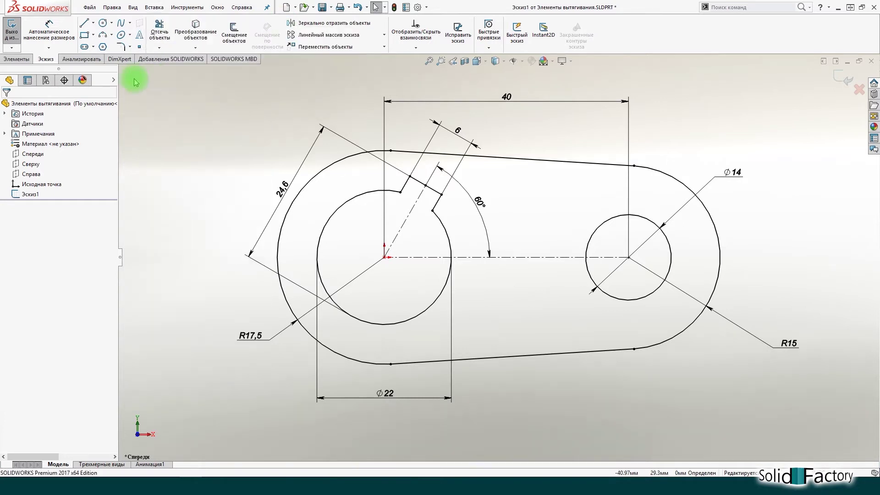
{"action": "left_click", "coordinate": [27, 64]}
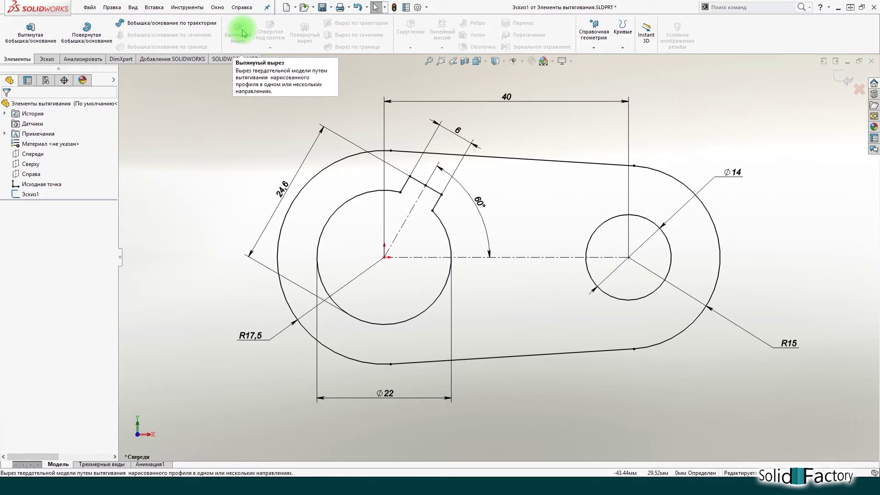
{"action": "left_click", "coordinate": [31, 31]}
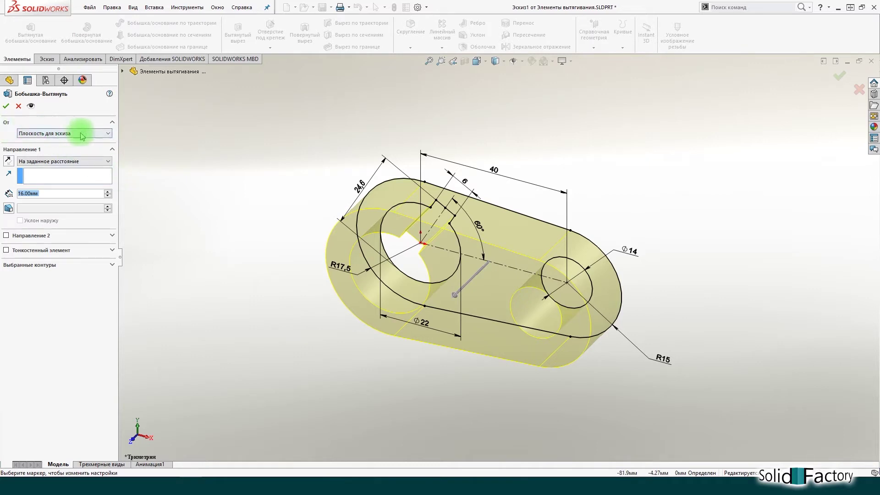
{"action": "left_click", "coordinate": [106, 133]}
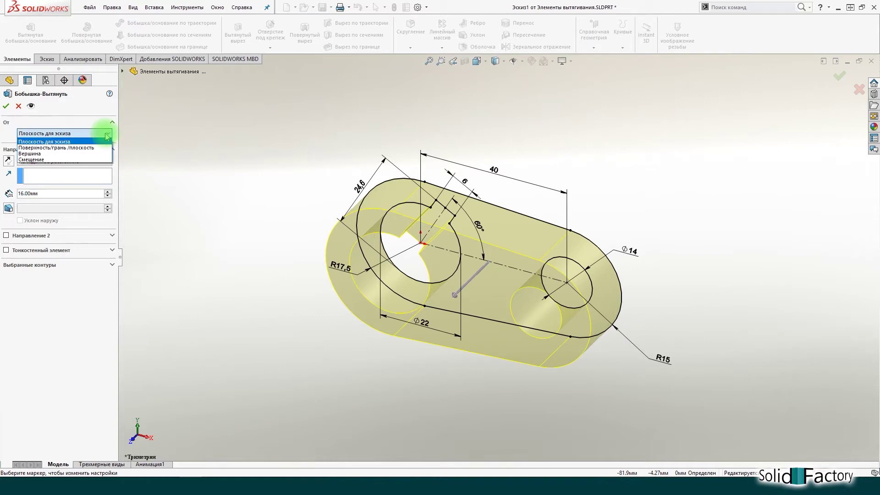
{"action": "left_click", "coordinate": [68, 143]}
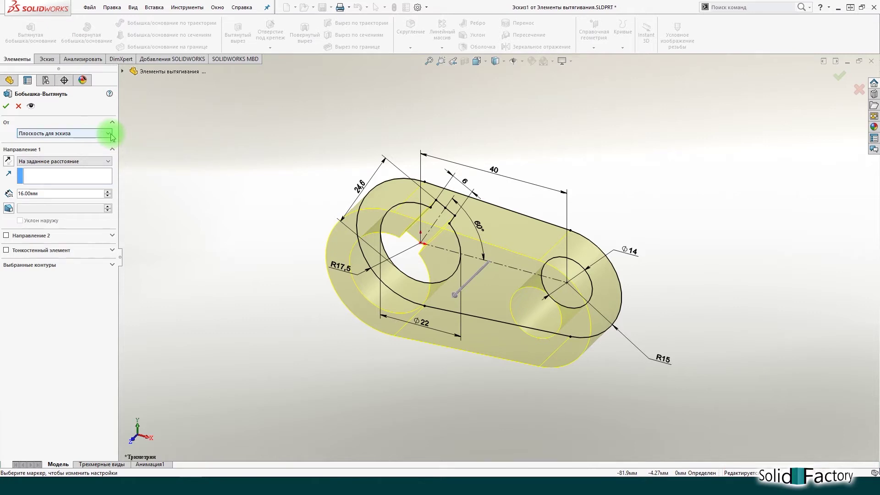
{"action": "left_click", "coordinate": [109, 134]}
{"action": "left_click", "coordinate": [105, 147]}
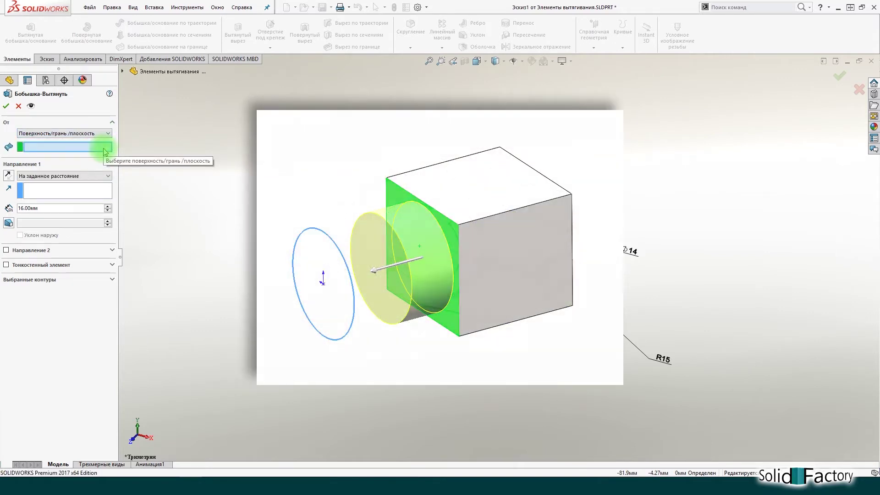
{"action": "left_click", "coordinate": [109, 133]}
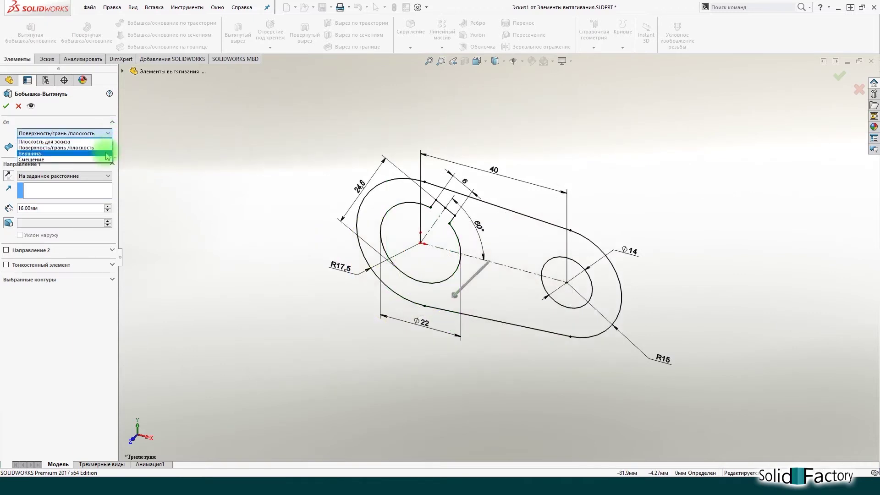
{"action": "left_click", "coordinate": [106, 153]}
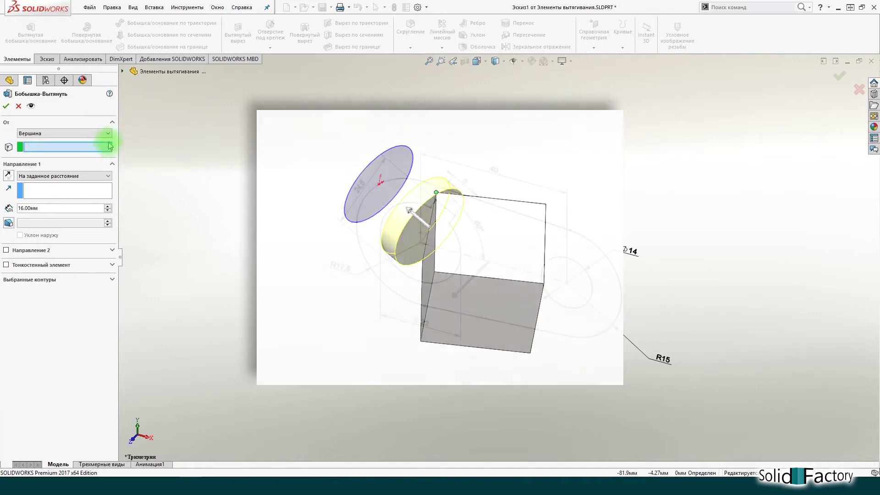
{"action": "left_click", "coordinate": [109, 133]}
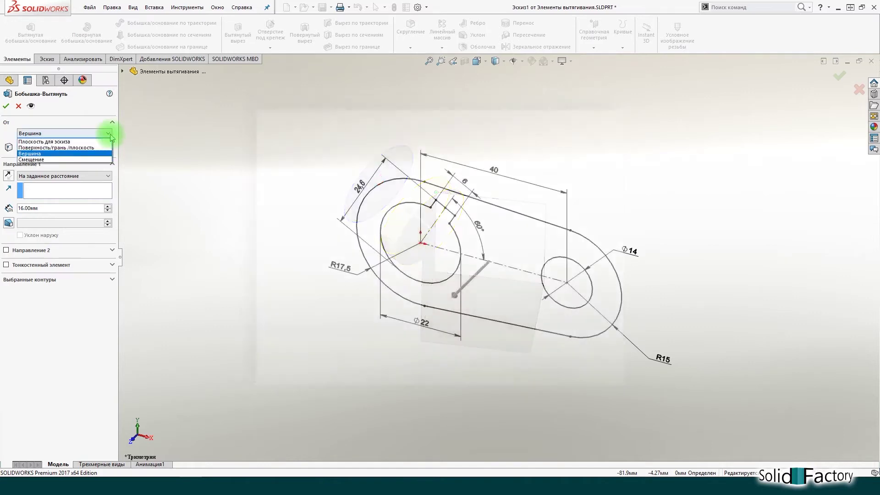
{"action": "left_click", "coordinate": [108, 161]}
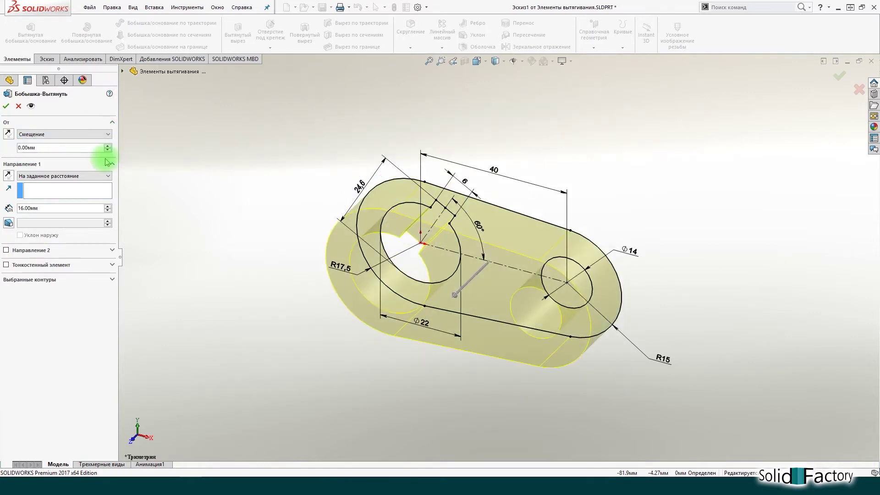
{"action": "left_click", "coordinate": [107, 146]}
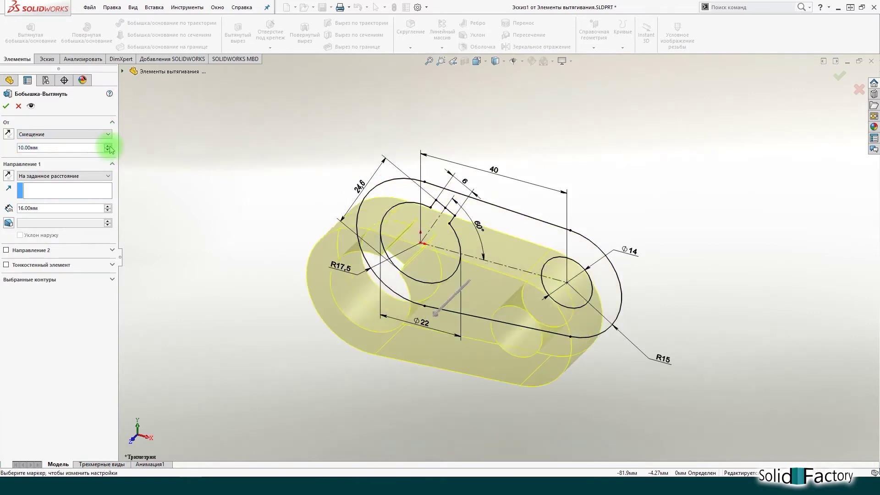
{"action": "left_click", "coordinate": [107, 146]}
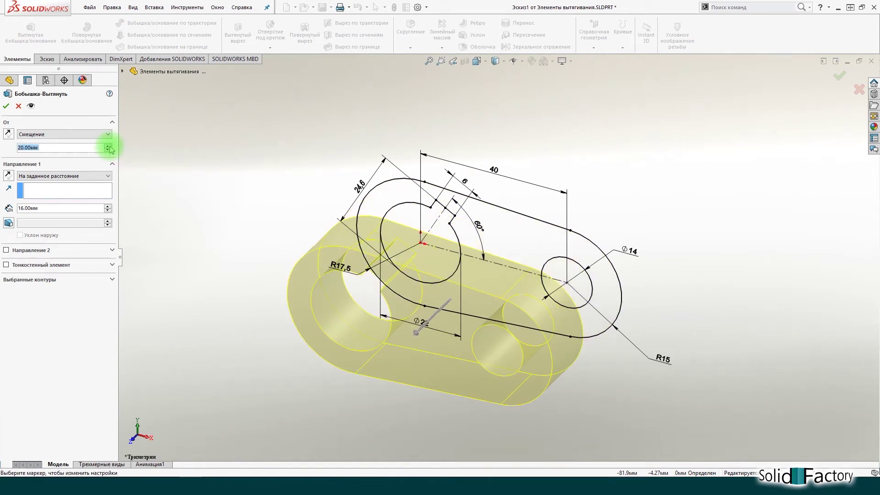
{"action": "left_click", "coordinate": [8, 134]}
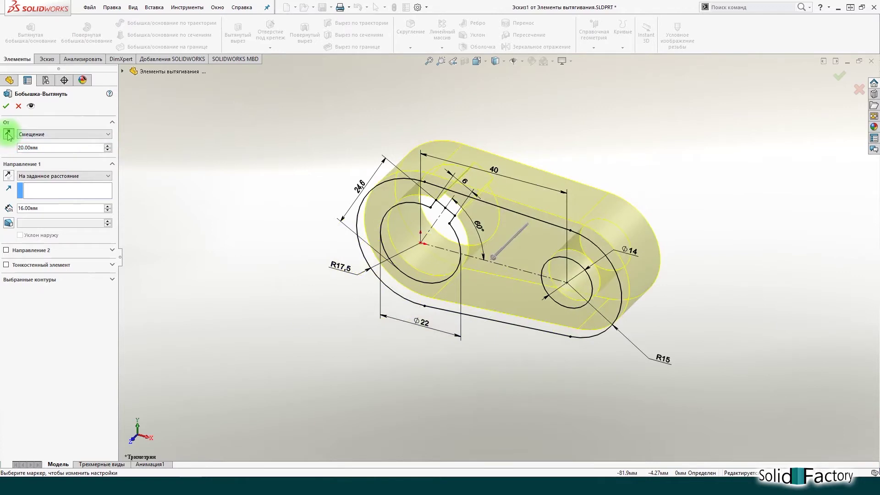
{"action": "left_click", "coordinate": [8, 134]}
{"action": "left_click", "coordinate": [39, 134]}
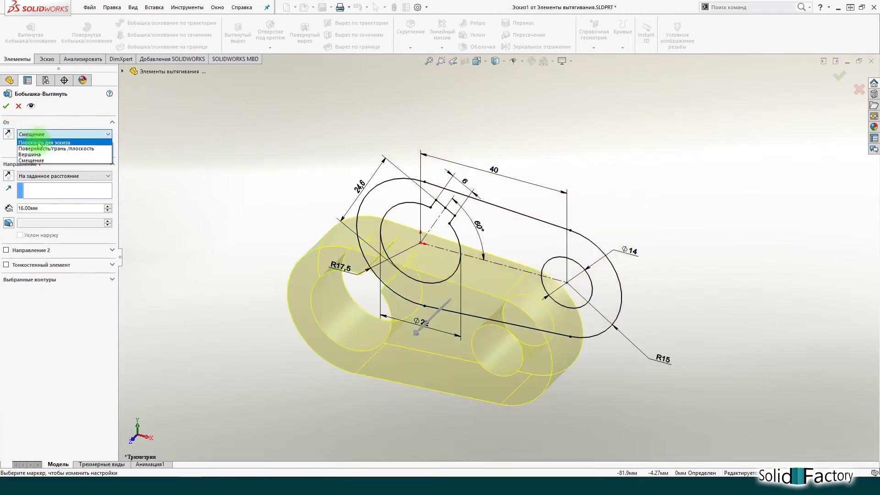
{"action": "left_click", "coordinate": [39, 143]}
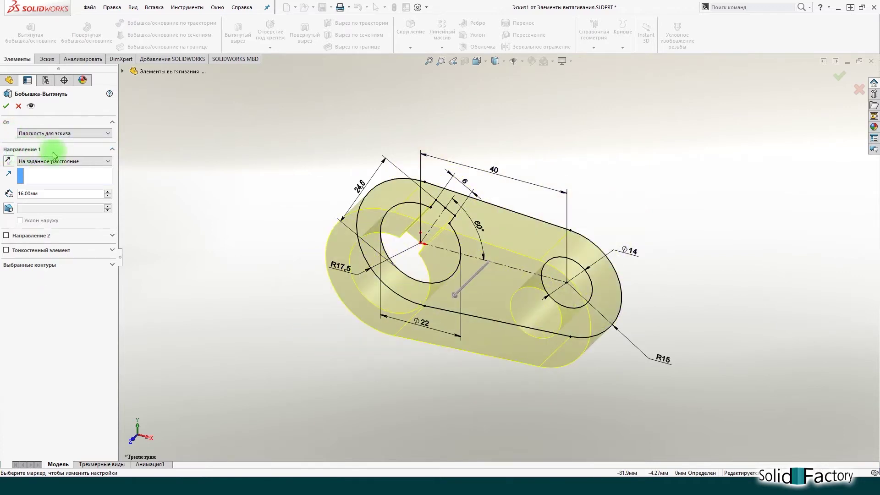
Try Blind depths 26 and 16 mm, then Up To Vertex, Up To Surface and Offset From Surface.
{"action": "left_click", "coordinate": [107, 163]}
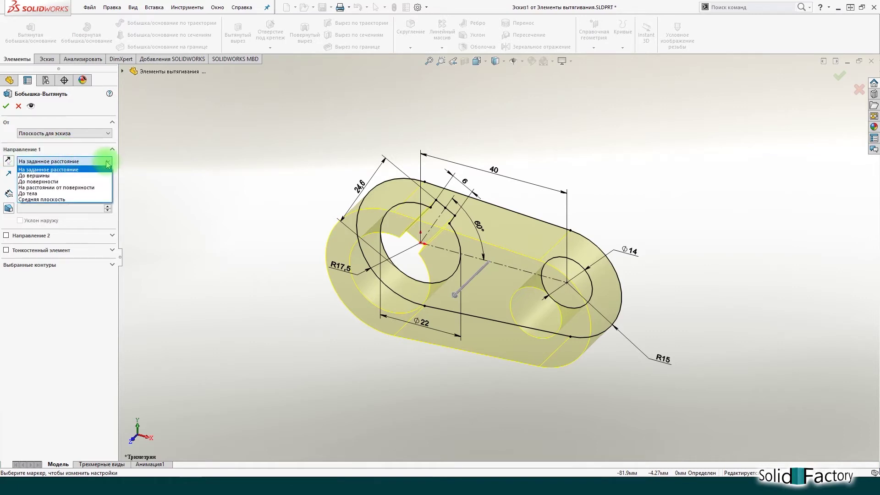
{"action": "left_click", "coordinate": [78, 174]}
{"action": "left_click", "coordinate": [108, 192]}
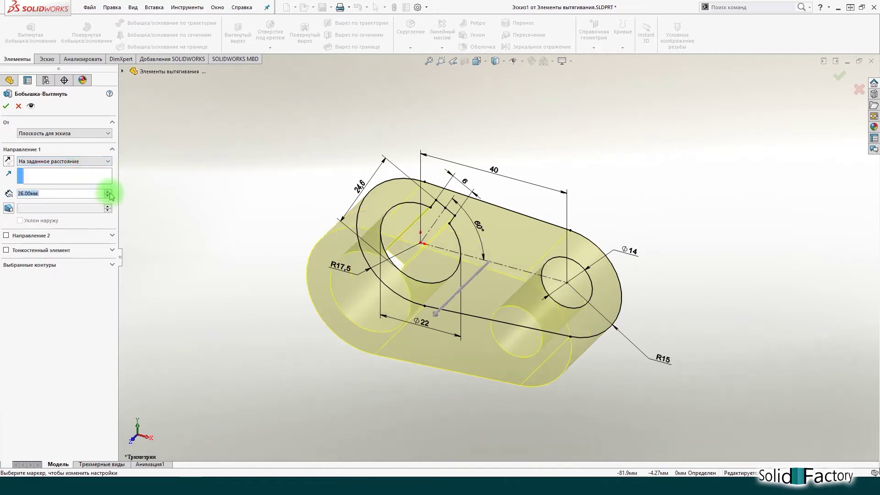
{"action": "left_click", "coordinate": [109, 197]}
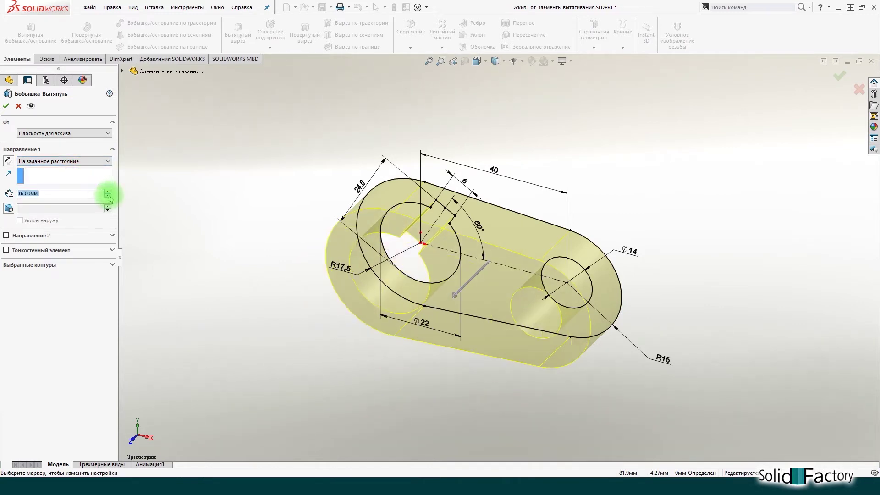
{"action": "left_click", "coordinate": [108, 161]}
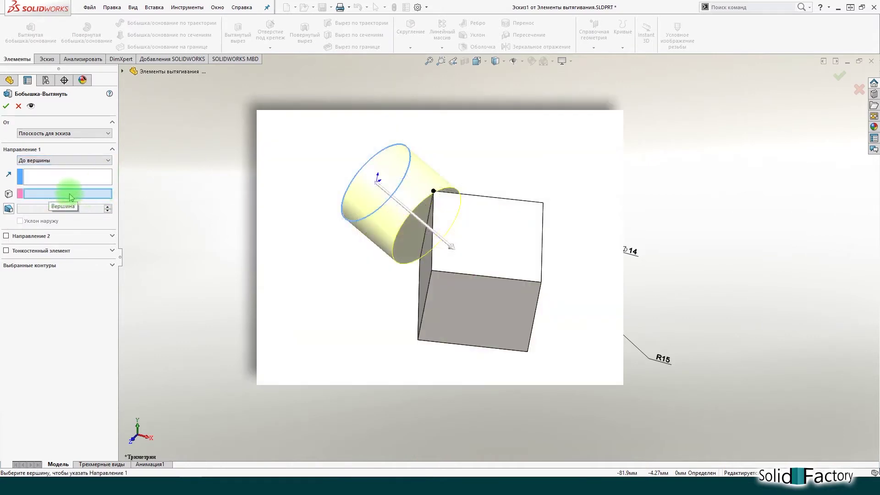
{"action": "left_click", "coordinate": [108, 161]}
{"action": "left_click", "coordinate": [105, 180]}
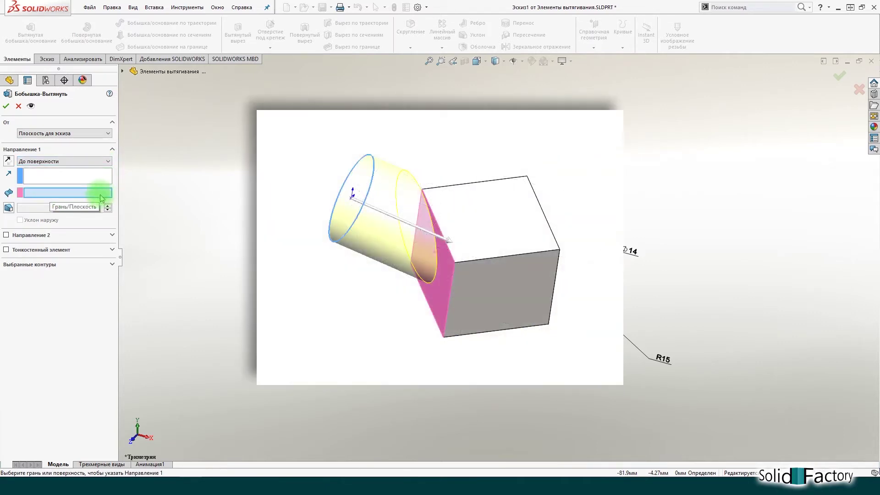
{"action": "left_click", "coordinate": [108, 161]}
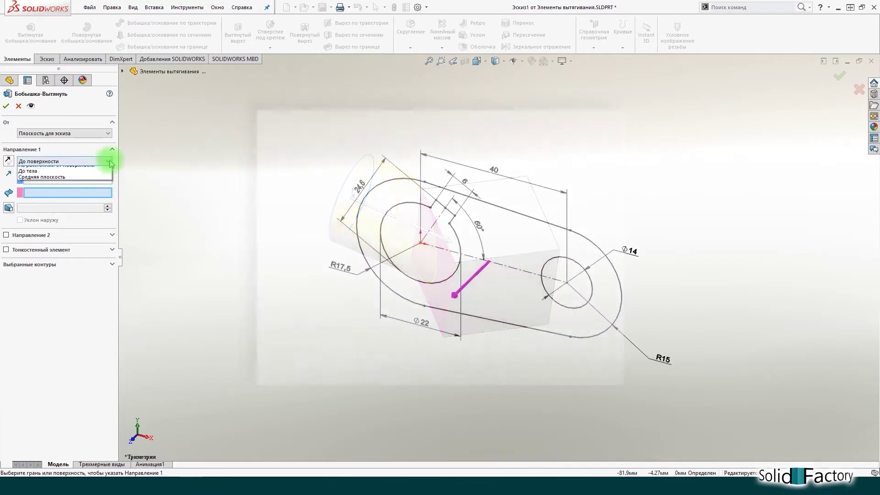
{"action": "left_click", "coordinate": [106, 188]}
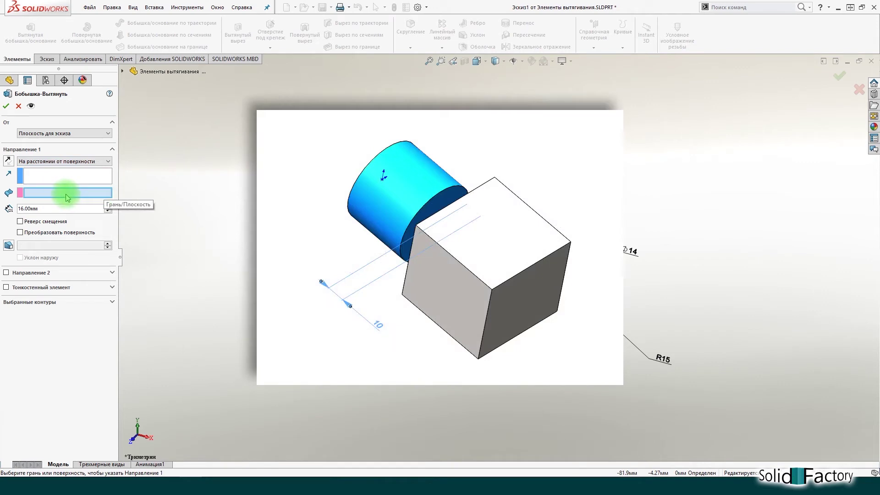
{"action": "left_click_drag", "start_coordinate": [69, 209], "coordinate": [14, 209]}
{"action": "left_click", "coordinate": [85, 210]}
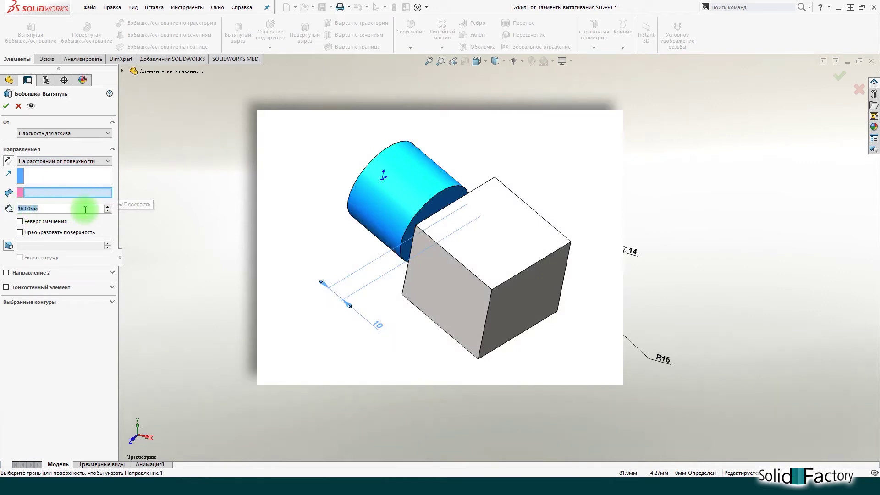
Try Up To Body and Mid Plane, then settle on Blind 16 mm, reversed.
{"action": "left_click", "coordinate": [106, 161]}
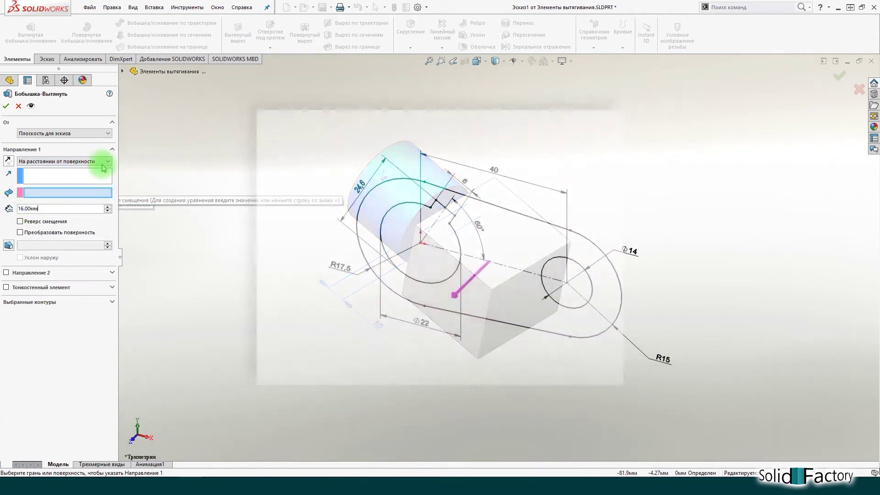
{"action": "left_click", "coordinate": [103, 196]}
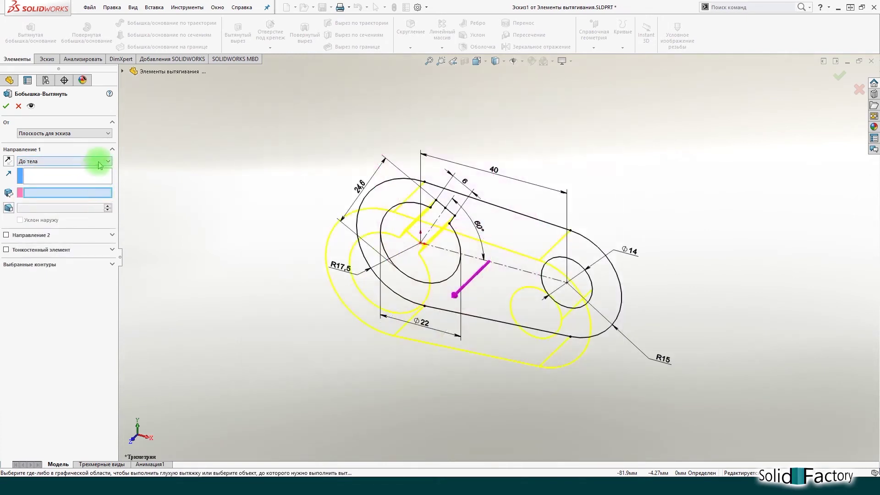
{"action": "left_click", "coordinate": [96, 162]}
{"action": "left_click", "coordinate": [97, 199]}
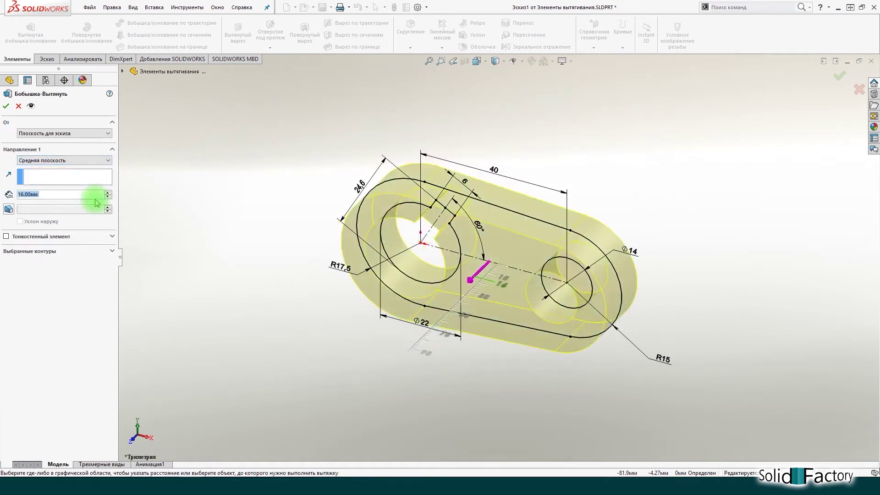
{"action": "left_click", "coordinate": [108, 193]}
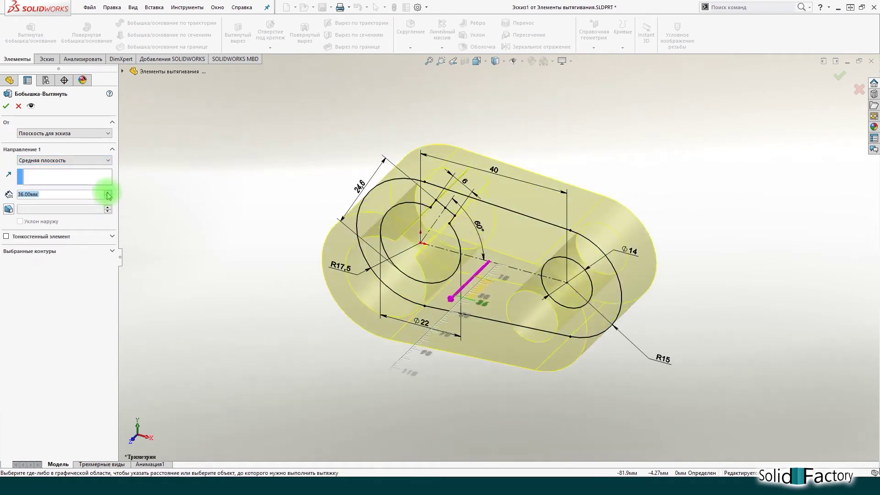
{"action": "left_click", "coordinate": [108, 197]}
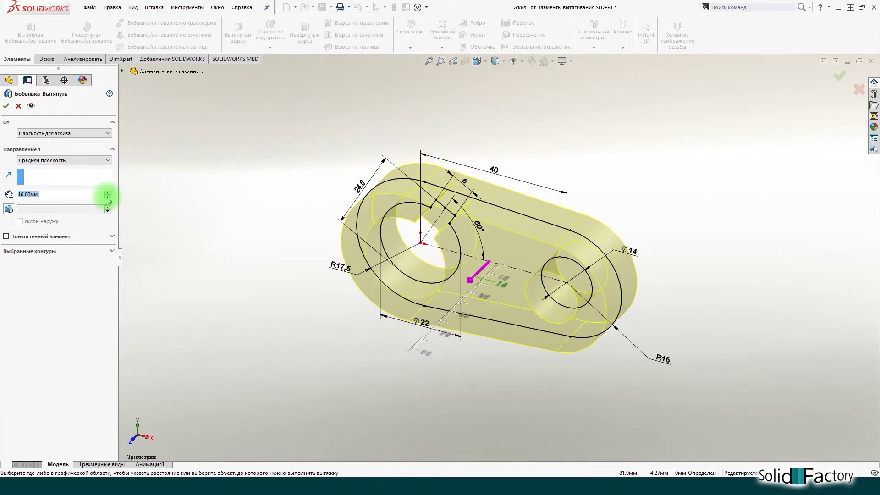
{"action": "left_click", "coordinate": [108, 160]}
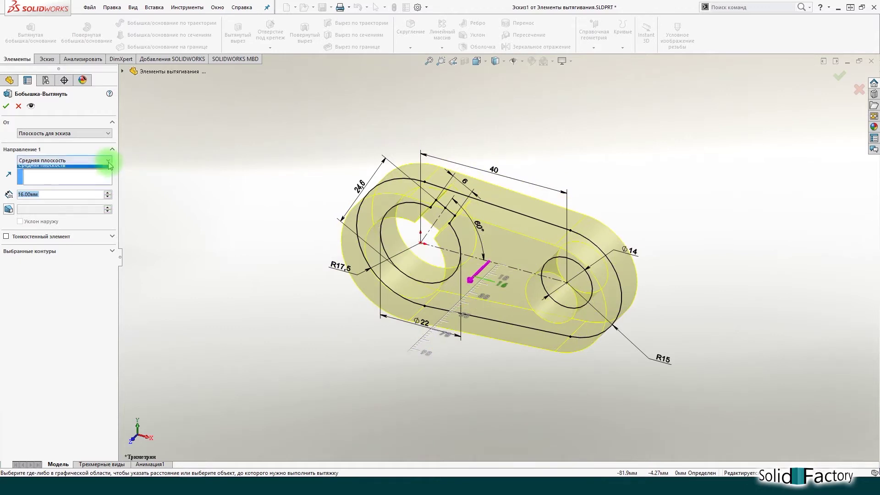
{"action": "left_click", "coordinate": [108, 169]}
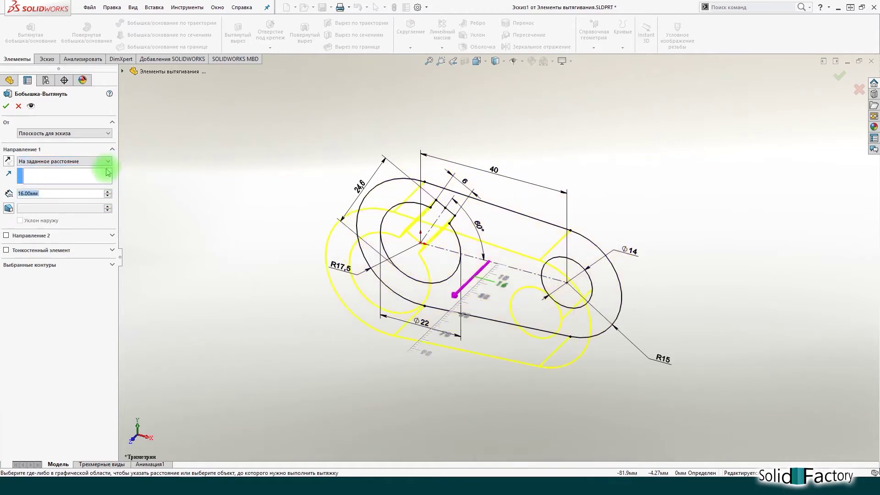
{"action": "left_click", "coordinate": [8, 160]}
Restore the original direction, add a 5° outward draft, and enable a 16 mm Direction 2.
{"action": "left_click", "coordinate": [8, 160]}
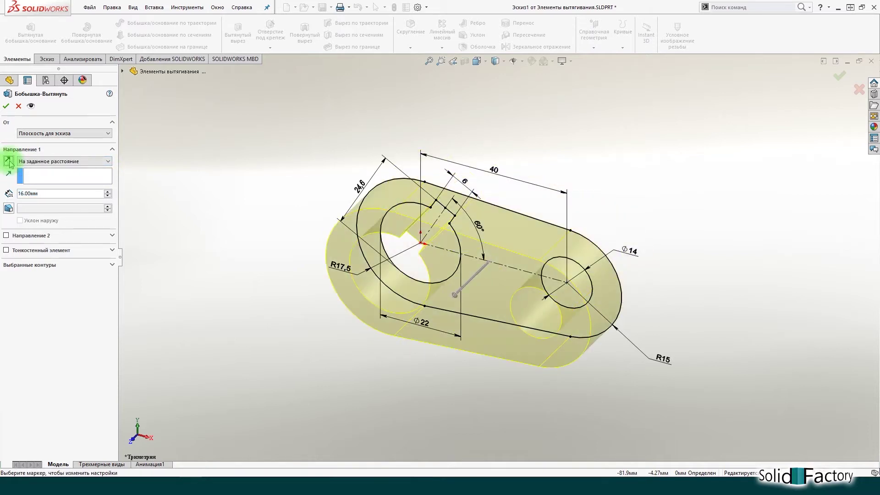
{"action": "left_click", "coordinate": [9, 209]}
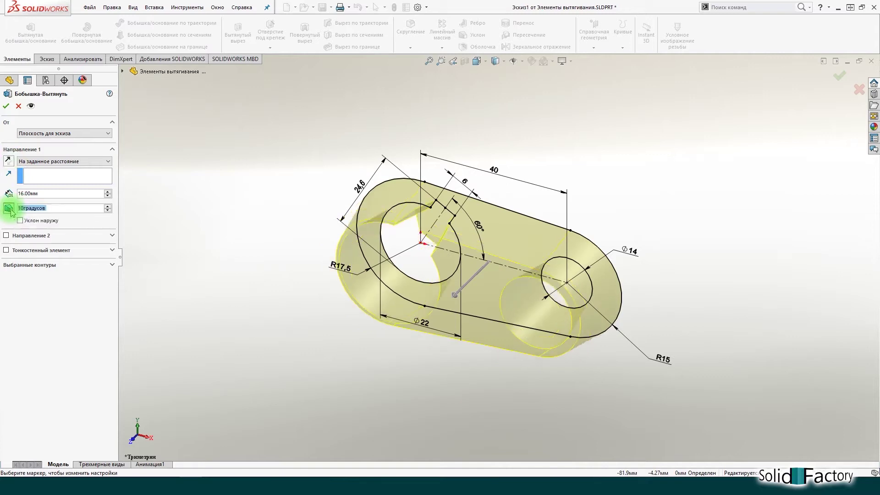
{"action": "mouse_move", "coordinate": [54, 208]}
{"action": "left_mouse_down"}
{"action": "mouse_move", "coordinate": [23, 209]}
{"action": "mouse_move", "coordinate": [63, 219]}
{"action": "left_mouse_up"}
{"action": "type", "text": "5"}
{"action": "key", "text": "Return"}
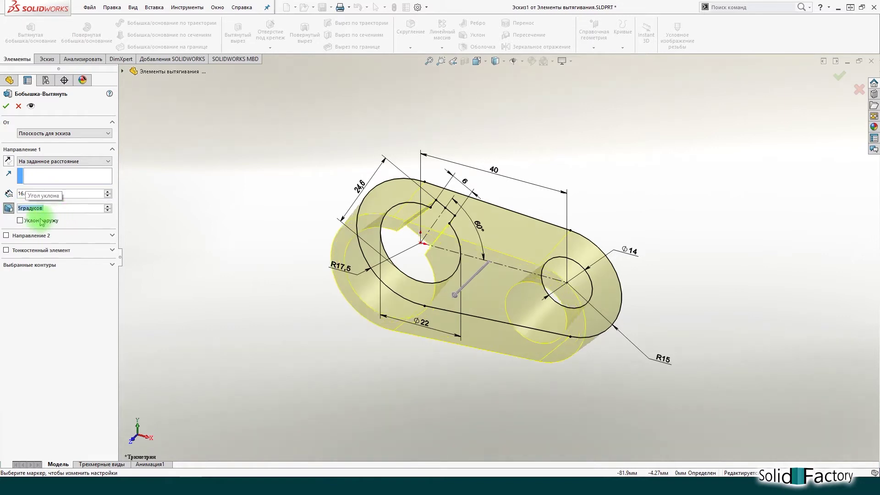
{"action": "left_click", "coordinate": [20, 222]}
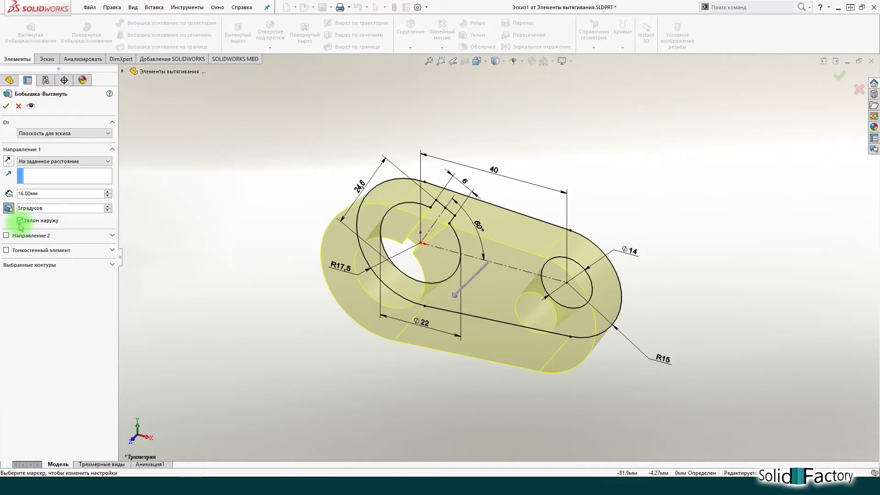
{"action": "left_click", "coordinate": [7, 236]}
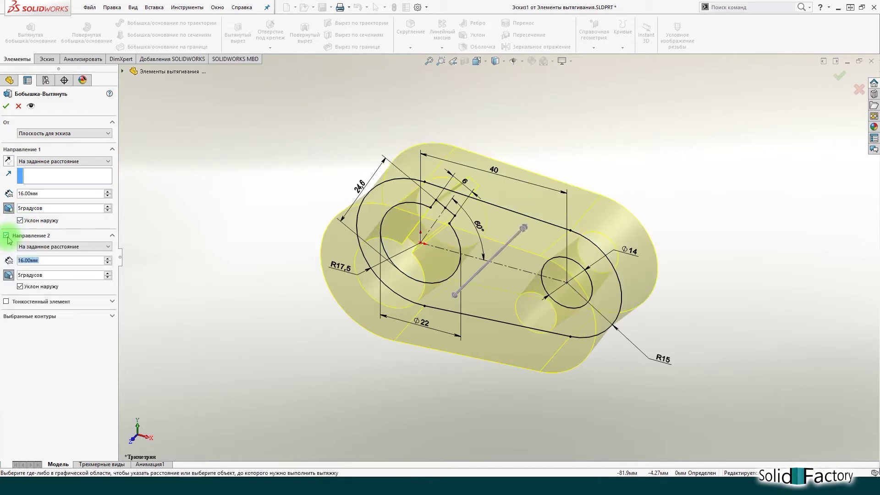
{"action": "middle_click_drag", "start_coordinate": [307, 121], "coordinate": [169, 147], "text": "ctrl"}
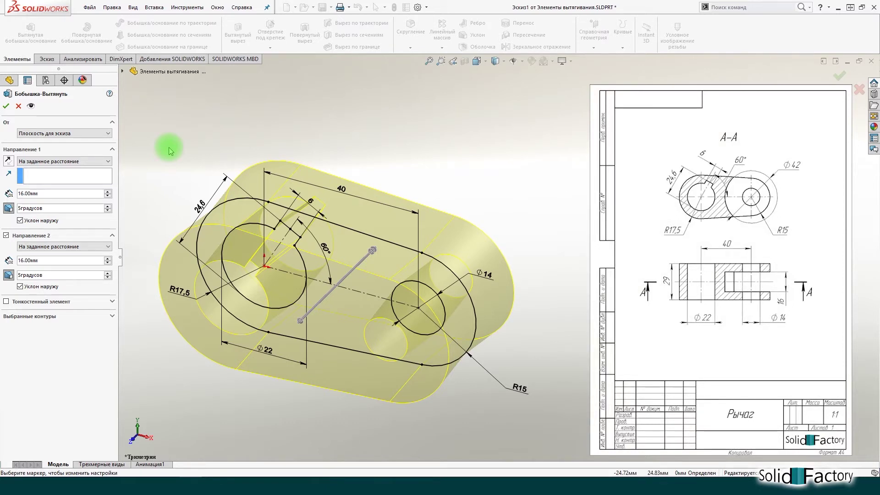
Drop Direction 2, make the boss a 29 mm Mid Plane extrusion, and accept it.
{"action": "left_click", "coordinate": [6, 235]}
{"action": "left_click", "coordinate": [50, 161]}
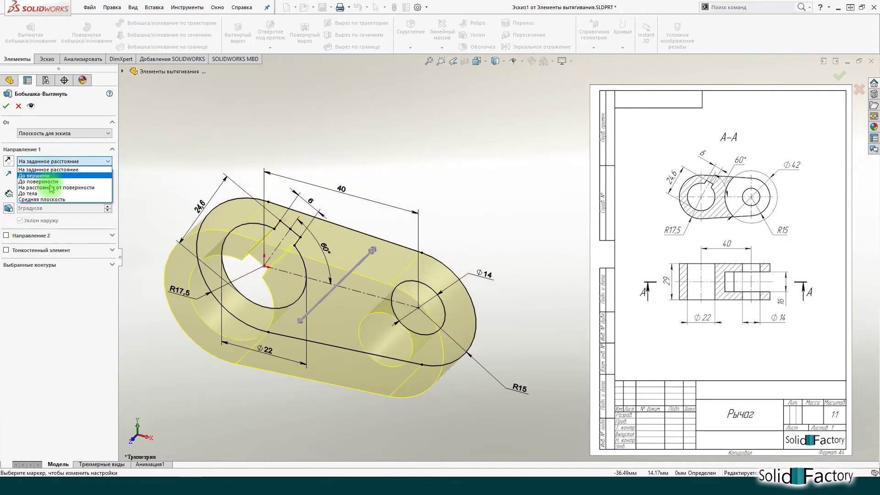
{"action": "left_click", "coordinate": [50, 199]}
{"action": "type", "text": "29"}
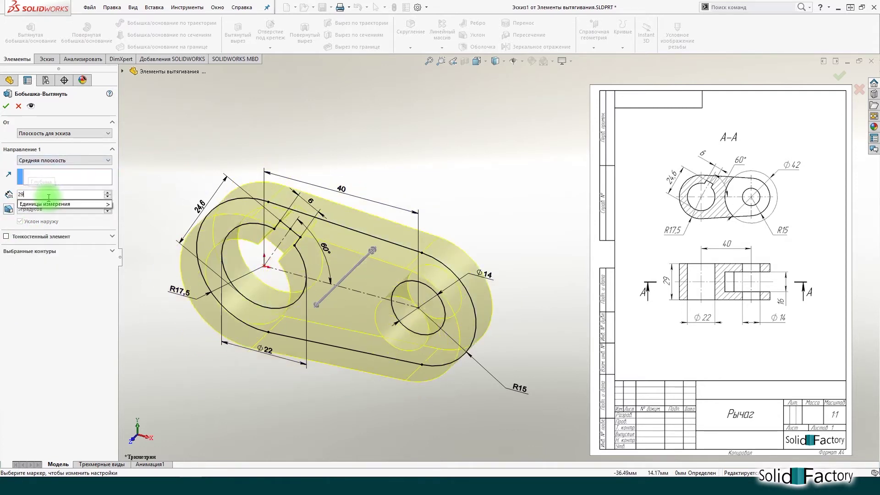
{"action": "key", "text": "Return"}
{"action": "left_click", "coordinate": [6, 106]}
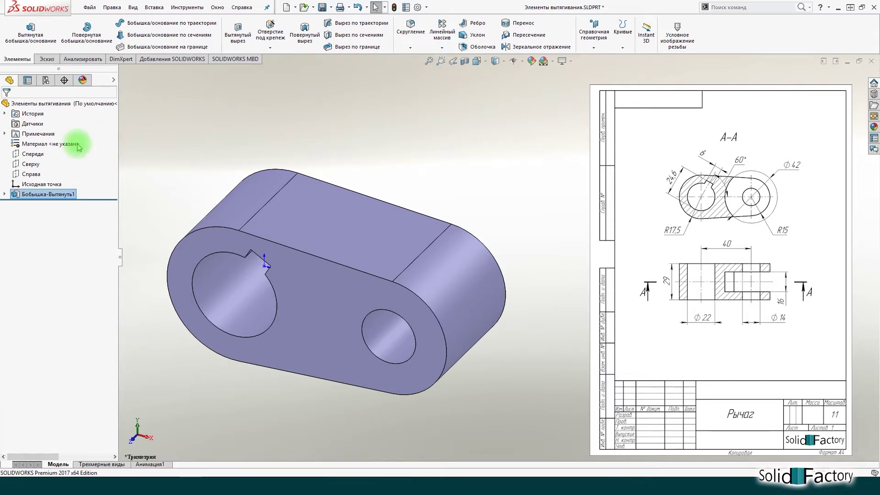
{"action": "left_click", "coordinate": [41, 154]}
Start a Front-plane sketch, viewed normal, with a circle centred on the small hole.
{"action": "right_click", "coordinate": [41, 156]}
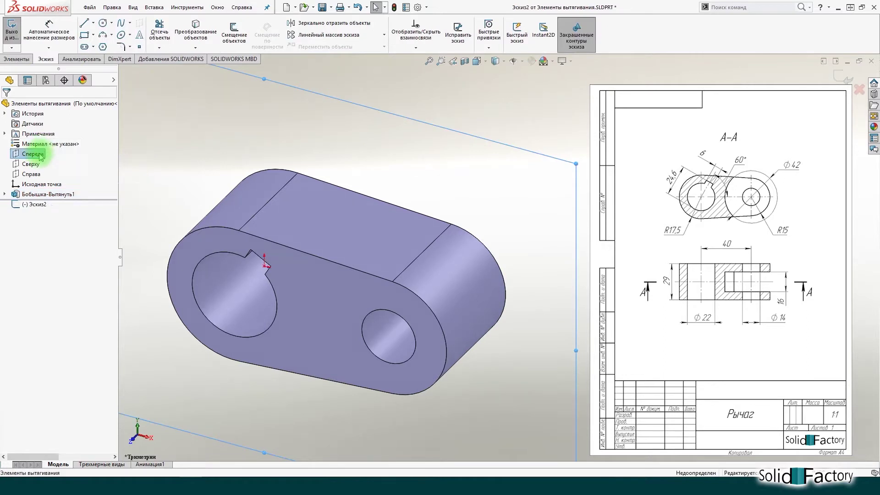
{"action": "left_click", "coordinate": [69, 138]}
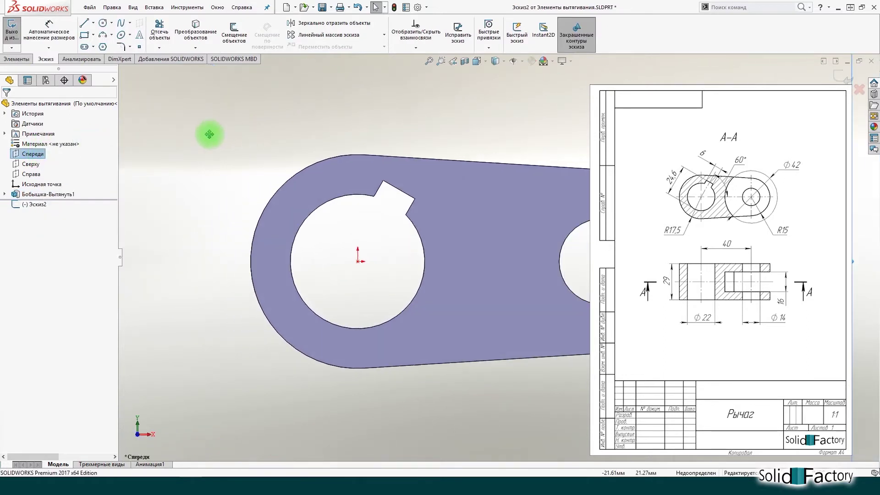
{"action": "left_click", "coordinate": [103, 23]}
{"action": "left_click", "coordinate": [512, 273]}
{"action": "left_click", "coordinate": [503, 163]}
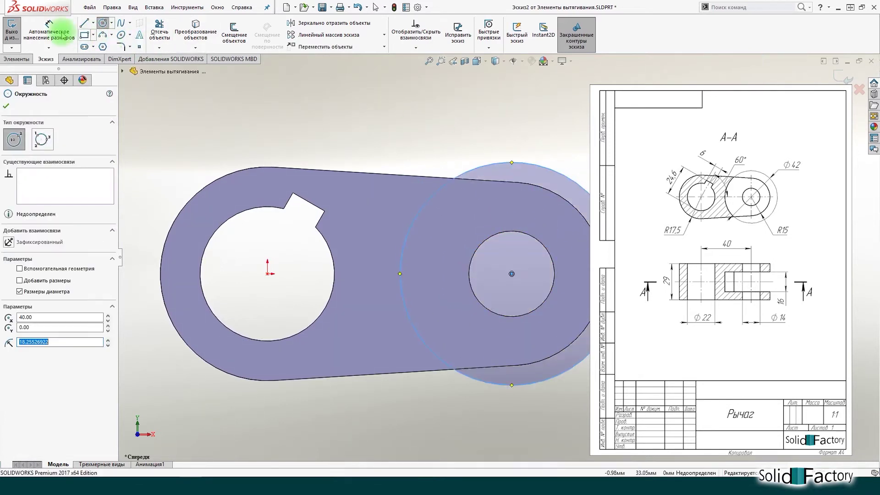
Dimension the circle to Ø42 and start an extruded cut from it.
{"action": "left_click", "coordinate": [68, 37]}
{"action": "left_click", "coordinate": [529, 166]}
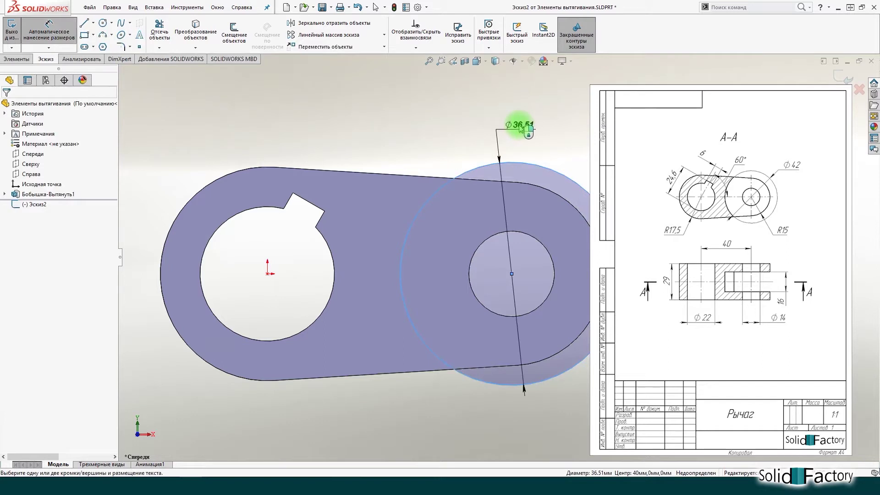
{"action": "left_click", "coordinate": [520, 128]}
{"action": "type", "text": "42"}
{"action": "key", "text": "Return"}
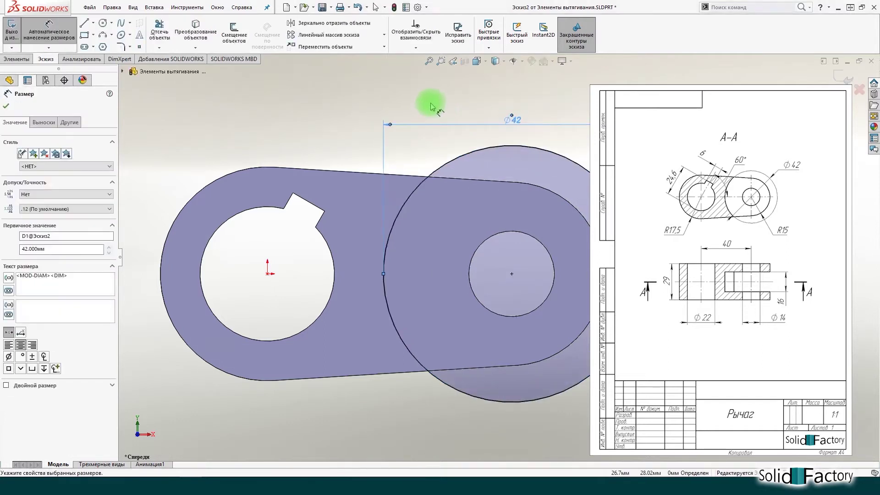
{"action": "left_click", "coordinate": [430, 106]}
{"action": "left_click", "coordinate": [25, 59]}
{"action": "left_click", "coordinate": [236, 37]}
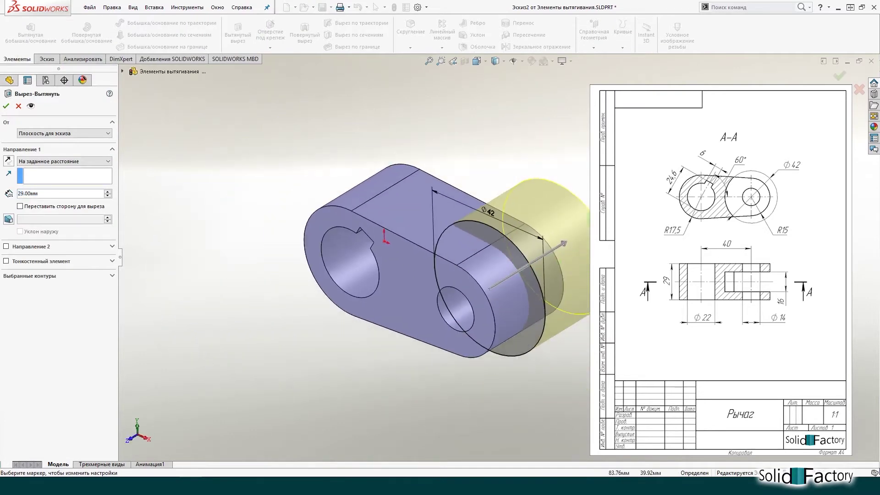
Try Through All, Through All–Both and Up To Next end conditions, flipping the cut direction.
{"action": "middle_click_drag", "start_coordinate": [573, 218], "coordinate": [477, 229], "text": "ctrl"}
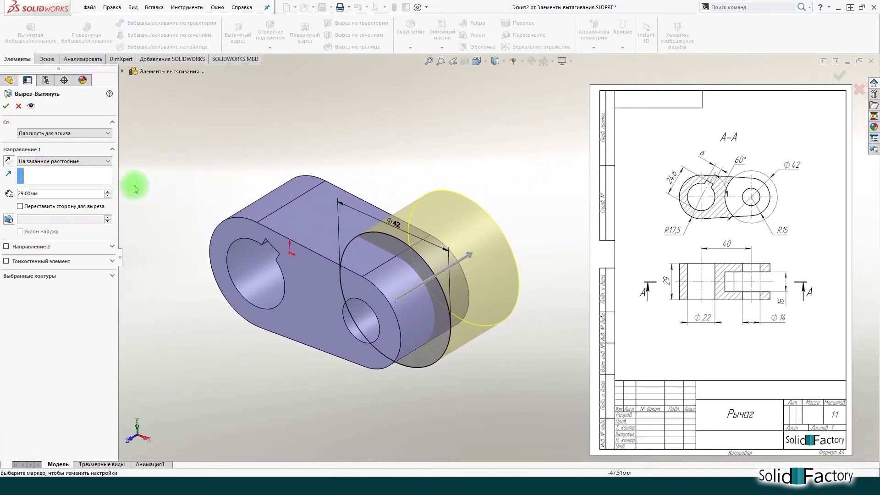
{"action": "left_click", "coordinate": [78, 161]}
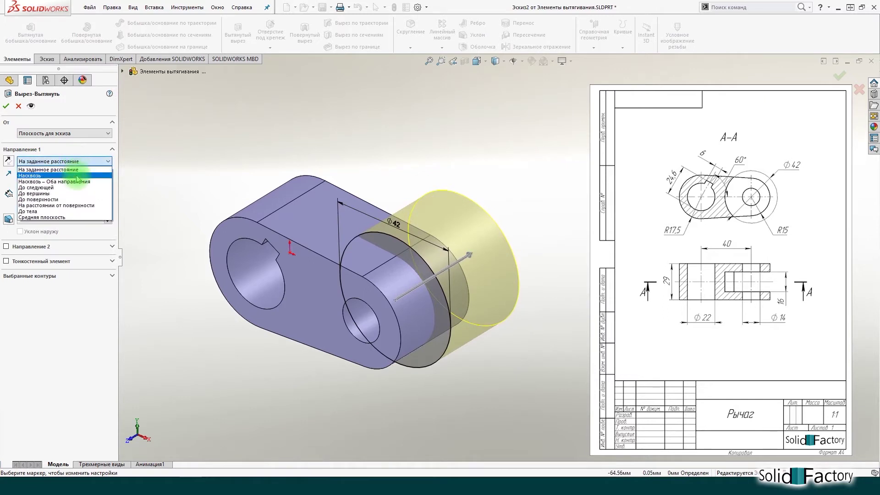
{"action": "left_click", "coordinate": [78, 176]}
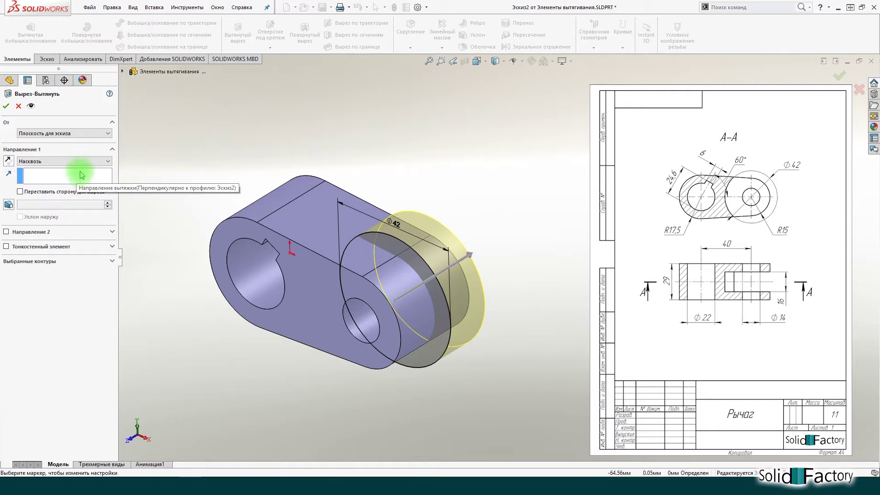
{"action": "left_click", "coordinate": [78, 162]}
{"action": "left_click", "coordinate": [84, 181]}
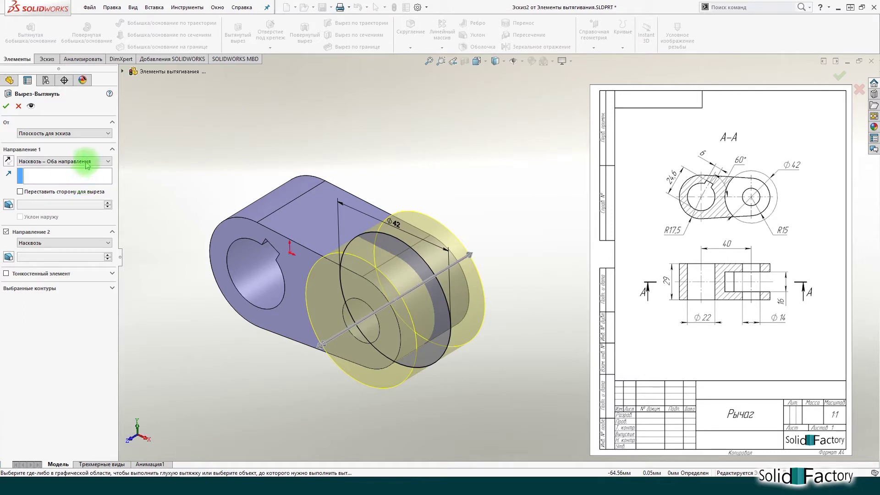
{"action": "left_click", "coordinate": [87, 161]}
{"action": "left_click", "coordinate": [86, 188]}
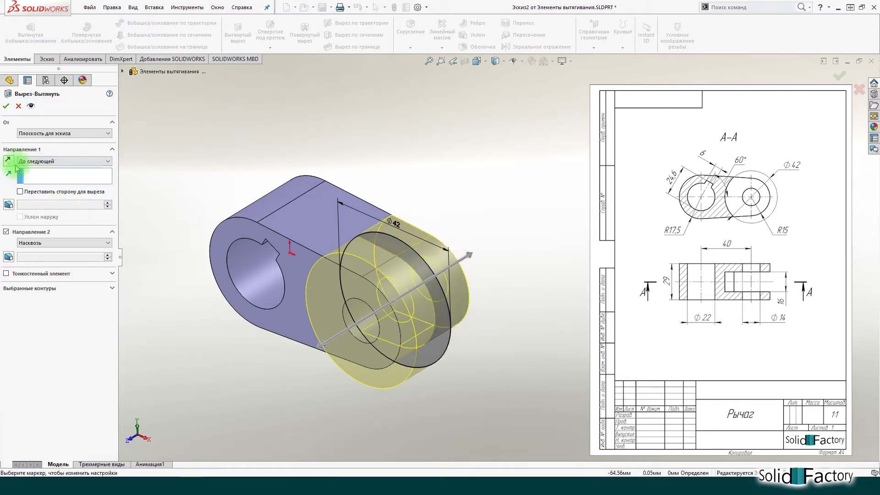
{"action": "left_click", "coordinate": [8, 160]}
Cut the slot Mid Plane to a 16 mm depth and finish it.
{"action": "left_click", "coordinate": [45, 161]}
{"action": "left_click", "coordinate": [44, 217]}
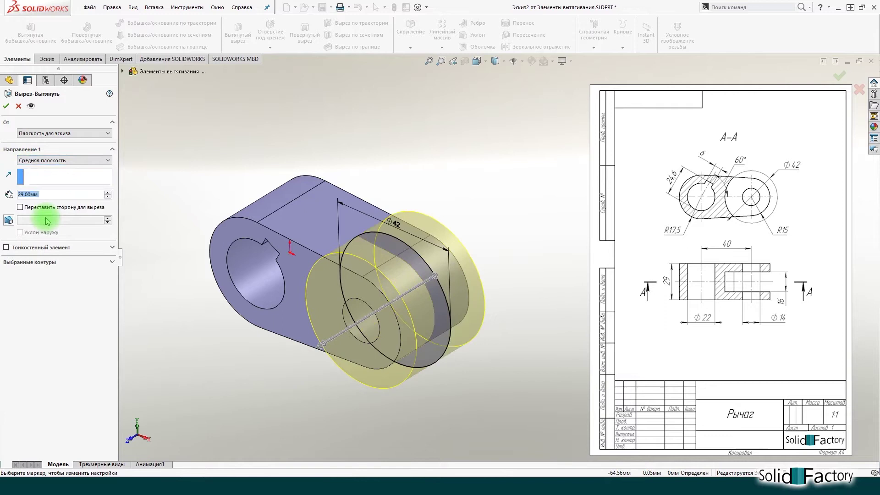
{"action": "type", "text": "16"}
{"action": "key", "text": "Return"}
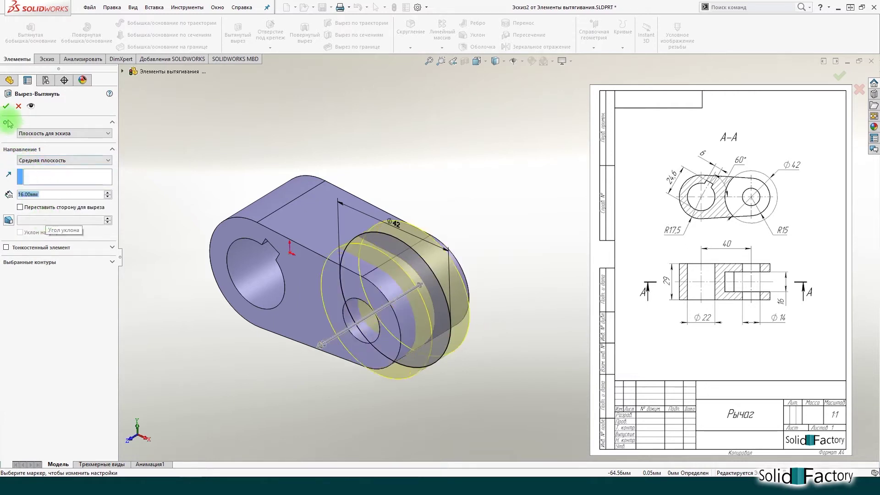
{"action": "key", "text": "Return"}
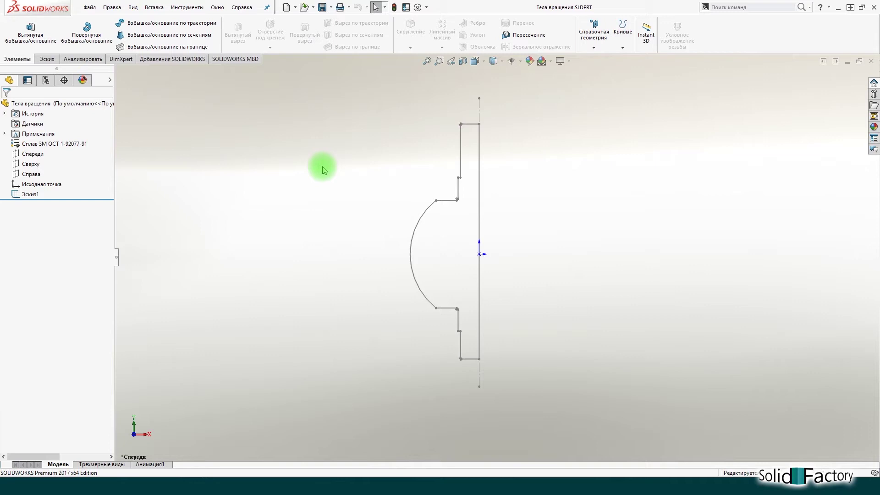
{"action": "left_click", "coordinate": [154, 7]}
{"action": "mouse_move", "coordinate": [184, 22]}
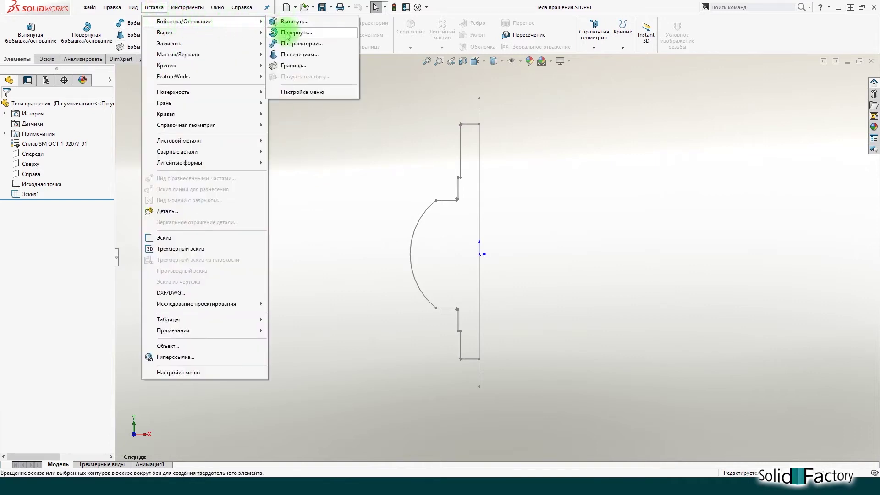
{"action": "mouse_move", "coordinate": [165, 32]}
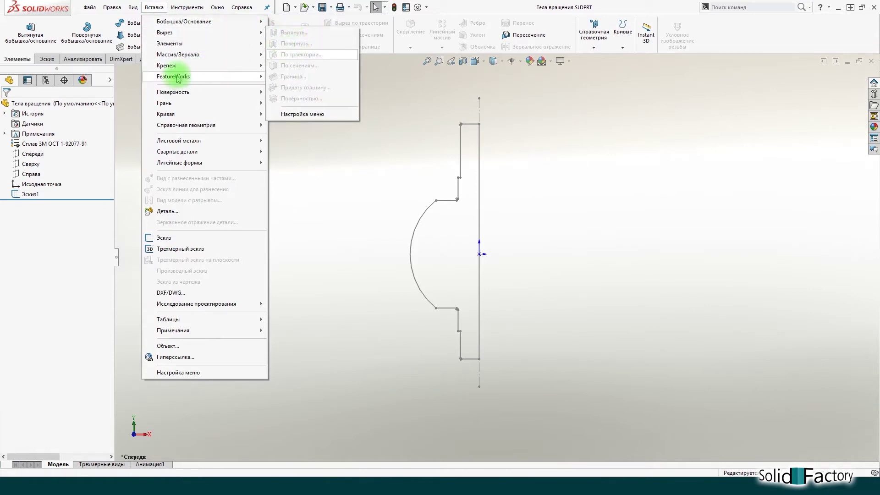
{"action": "left_click", "coordinate": [115, 73]}
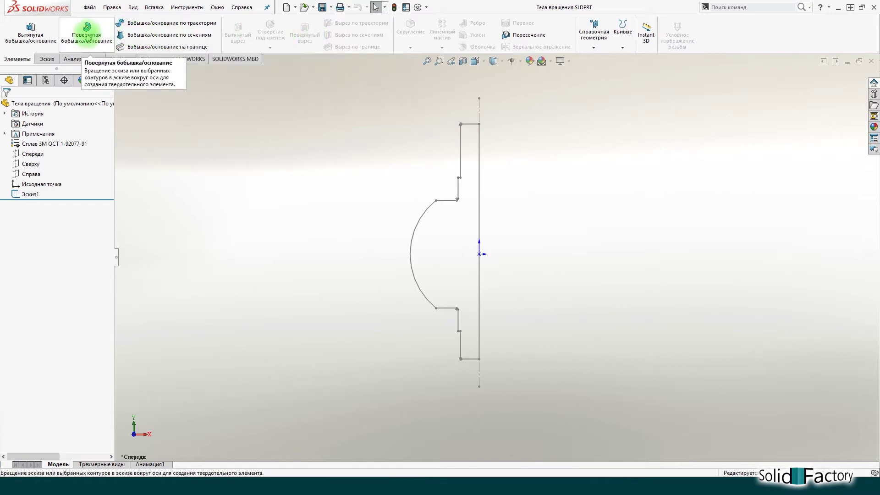
Start revolving the profile sketch with a Blind angle of 120°.
{"action": "left_click", "coordinate": [85, 28]}
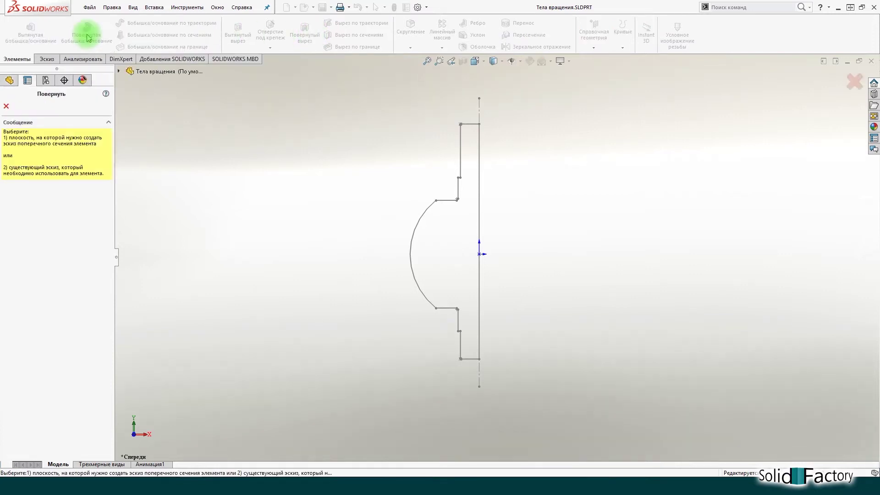
{"action": "left_click", "coordinate": [417, 226]}
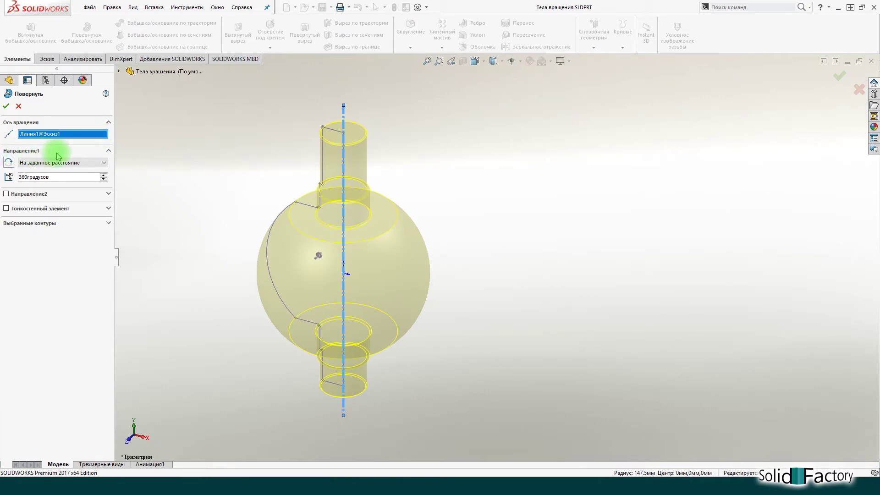
{"action": "left_click", "coordinate": [106, 164]}
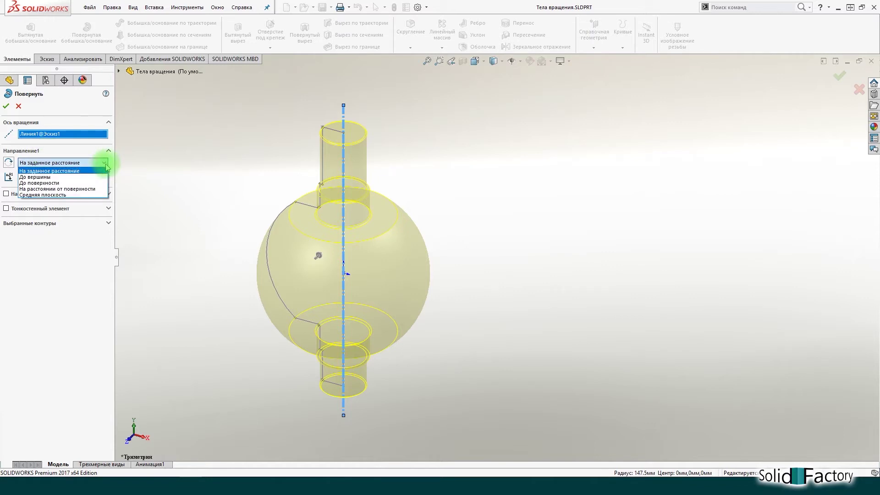
{"action": "left_click", "coordinate": [80, 171]}
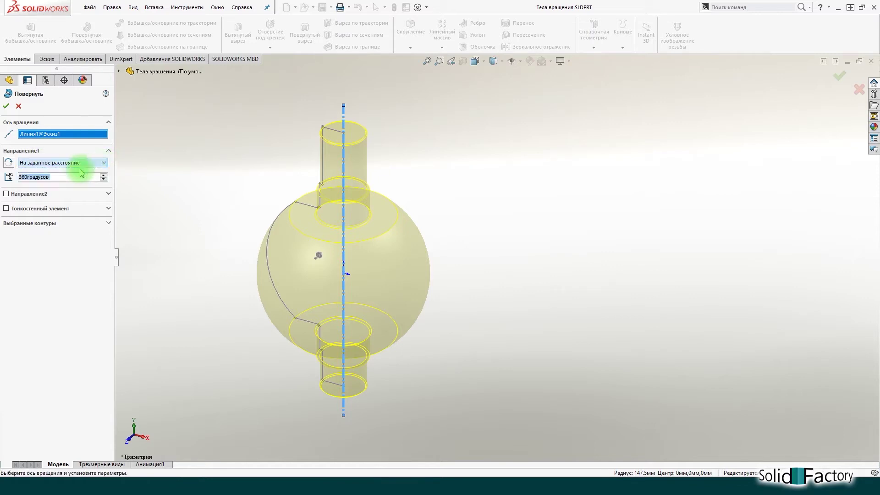
{"action": "type", "text": "120"}
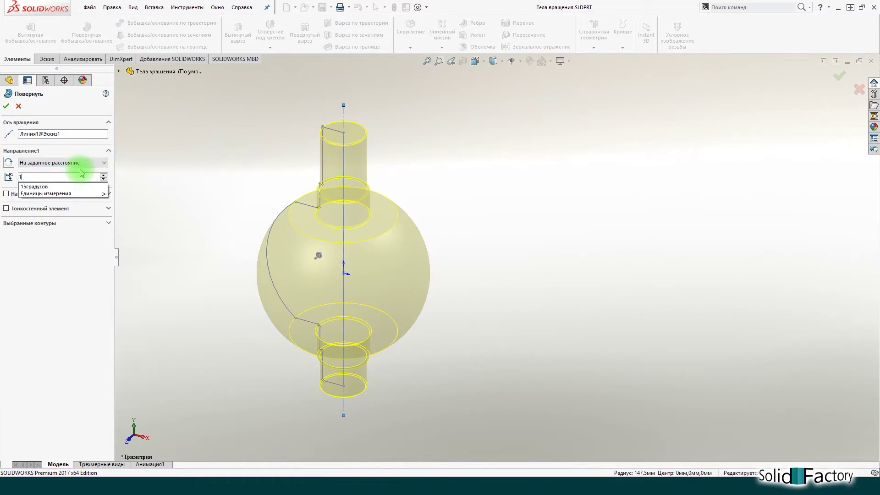
{"action": "key", "text": "Return"}
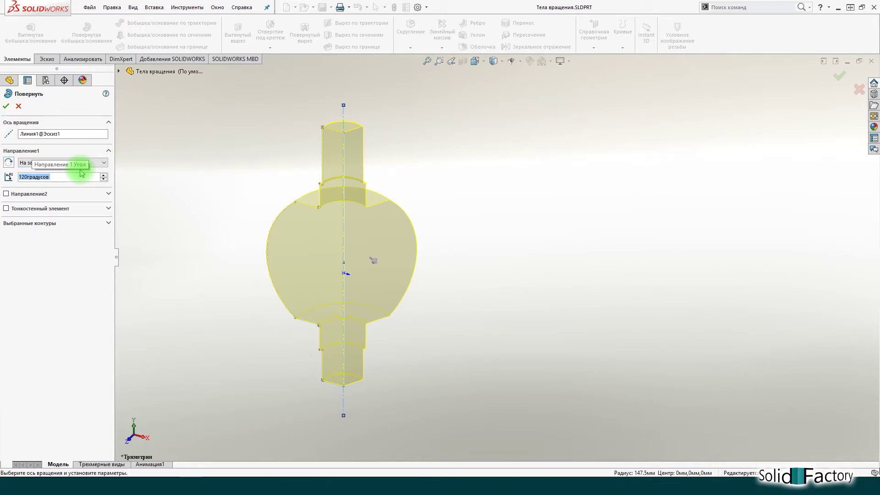
Reverse the revolve, toggle a second direction off again, and set Up To Vertex.
{"action": "left_click", "coordinate": [8, 163]}
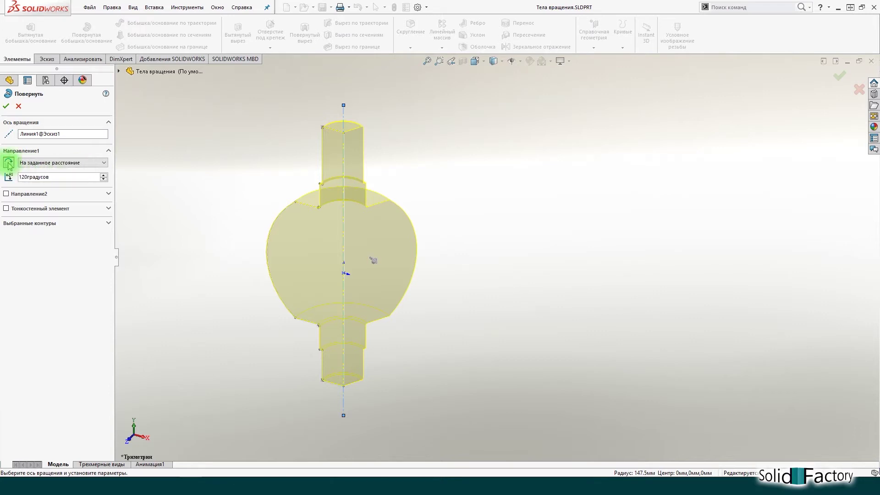
{"action": "left_click", "coordinate": [8, 164]}
{"action": "left_click", "coordinate": [6, 195]}
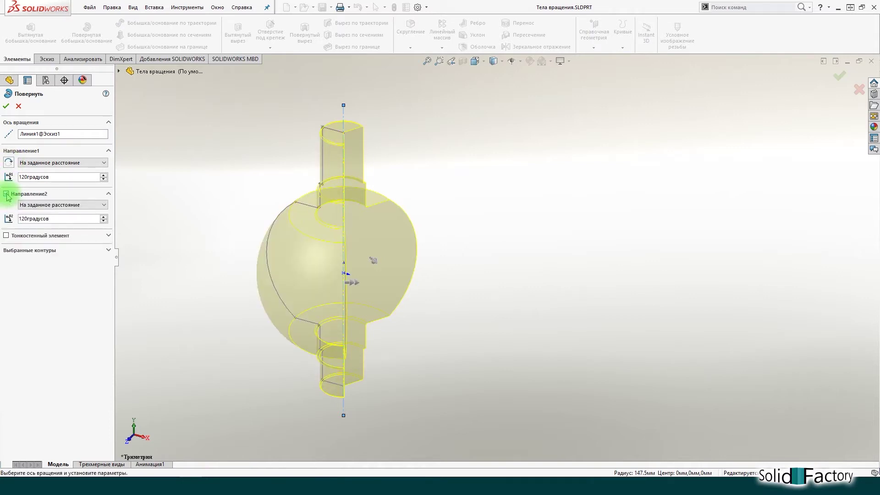
{"action": "left_click", "coordinate": [7, 194]}
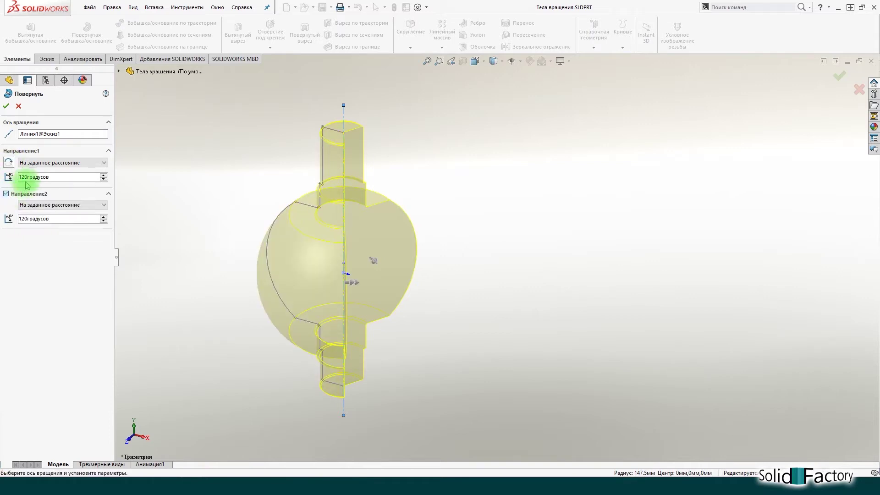
{"action": "left_click", "coordinate": [41, 163]}
{"action": "left_click", "coordinate": [48, 178]}
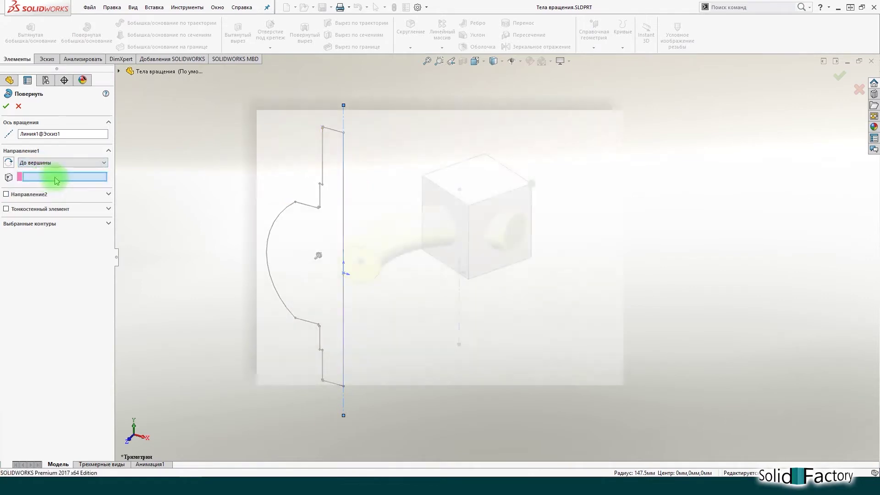
Try Up To Surface, Offset From Surface, then Mid Plane end conditions for the revolve.
{"action": "left_click", "coordinate": [97, 163]}
{"action": "left_click", "coordinate": [87, 183]}
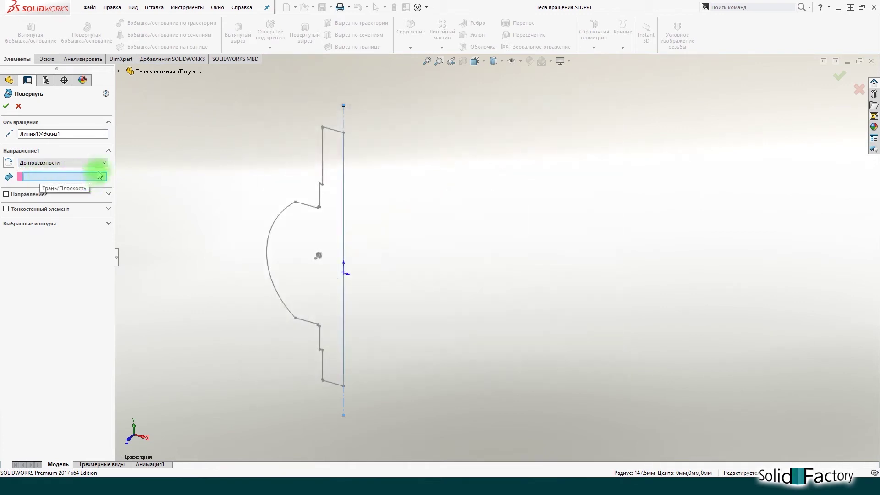
{"action": "left_click", "coordinate": [97, 163]}
{"action": "left_click", "coordinate": [100, 189]}
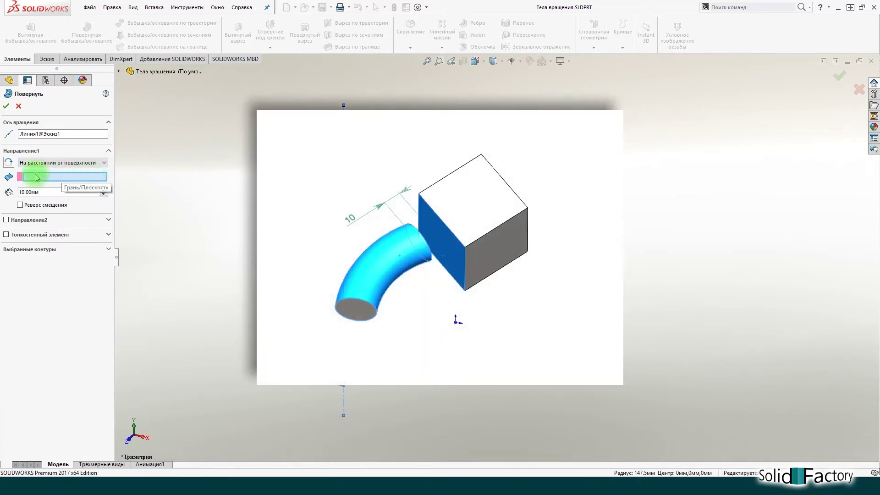
{"action": "left_click", "coordinate": [34, 192]}
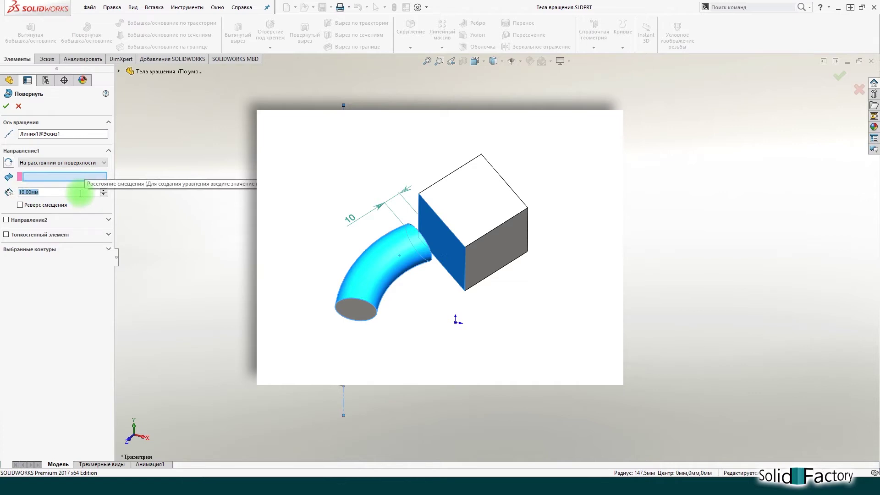
{"action": "left_click", "coordinate": [87, 163]}
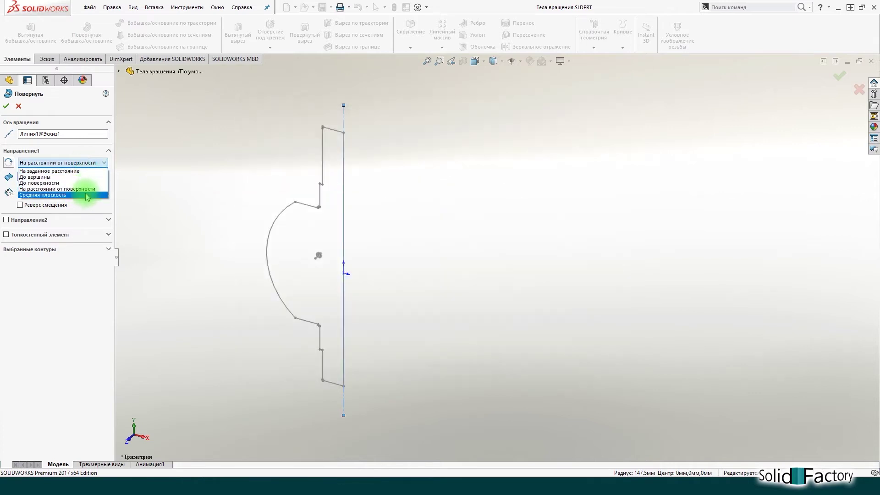
{"action": "left_click", "coordinate": [87, 195]}
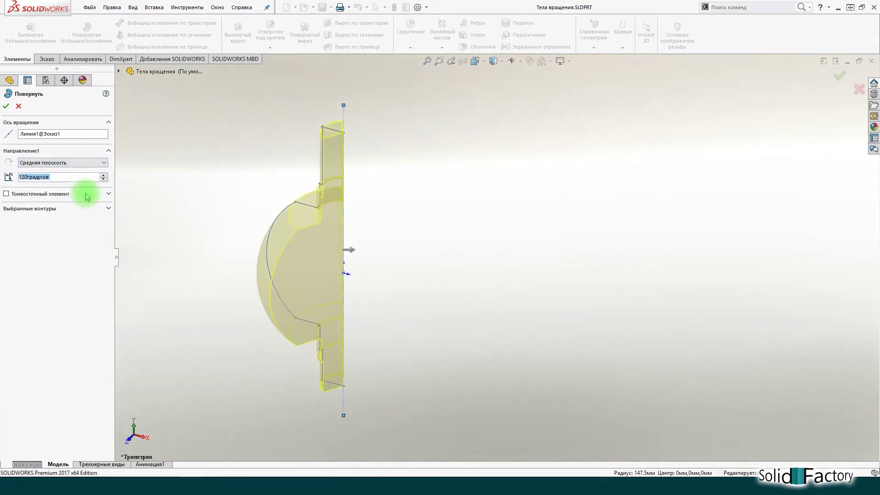
{"action": "type", "text": "240"}
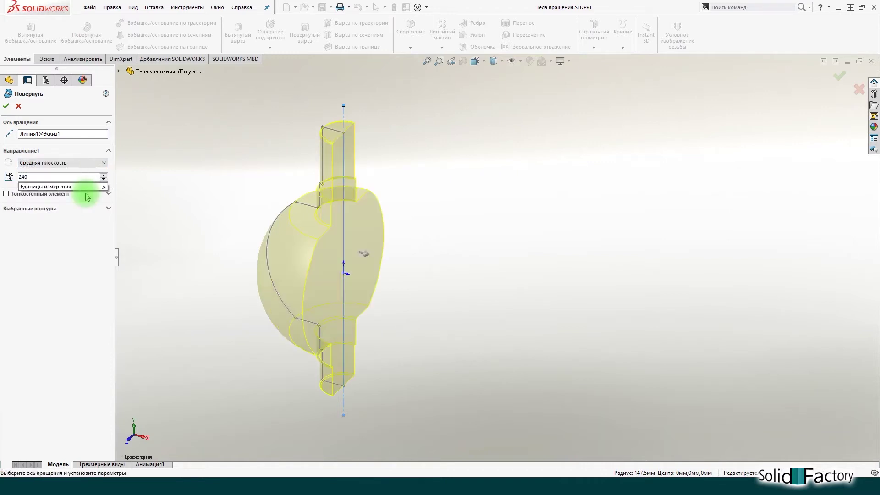
{"action": "key", "text": "Return"}
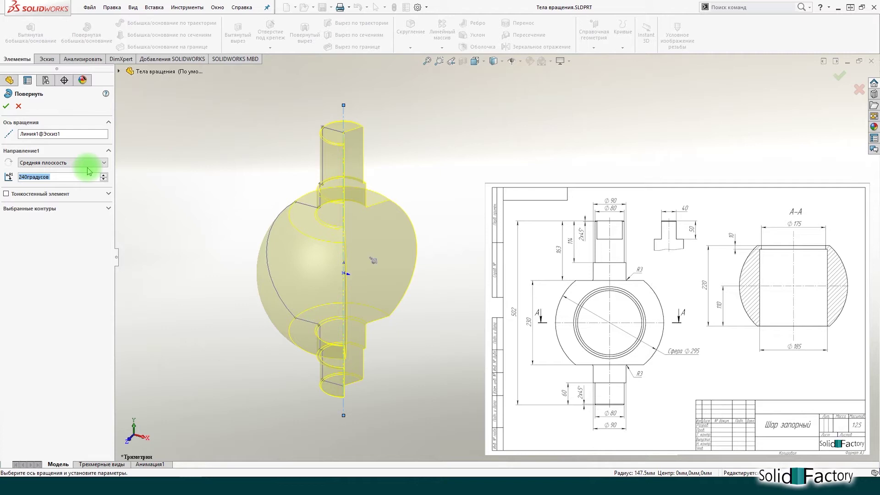
Set the revolve back to Blind at 360° and confirm the ball body.
{"action": "left_click", "coordinate": [88, 163]}
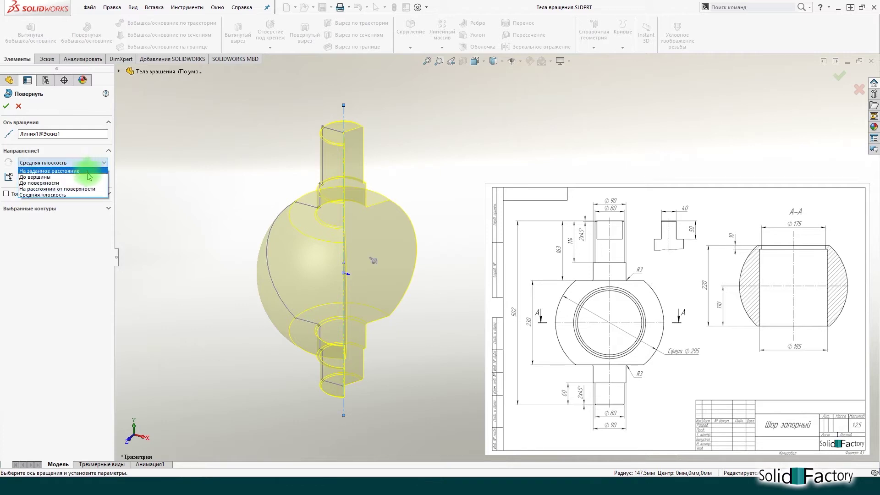
{"action": "left_click", "coordinate": [88, 171]}
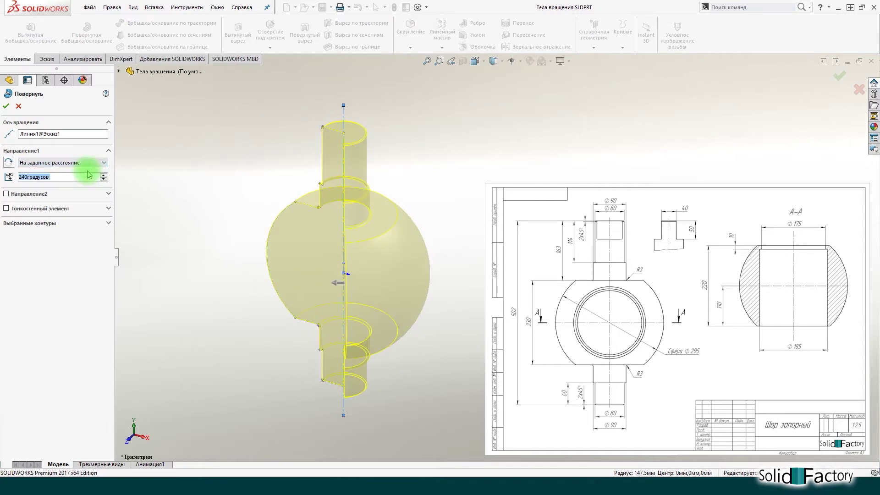
{"action": "type", "text": "360"}
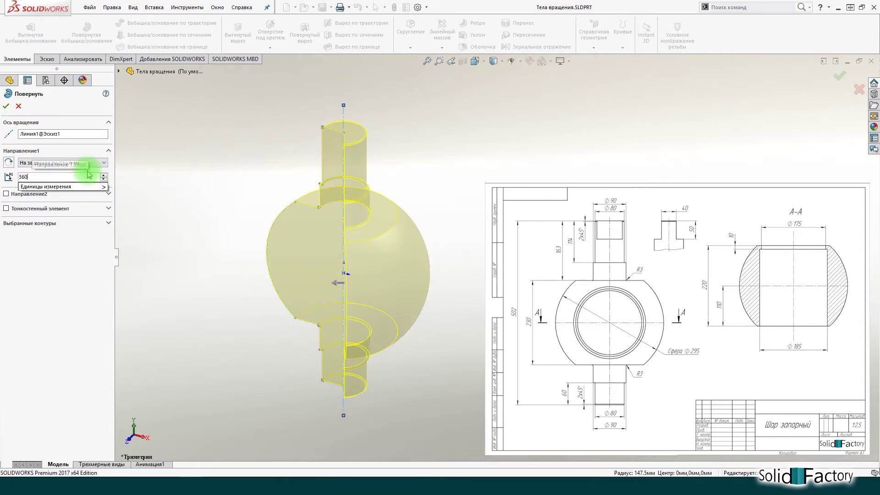
{"action": "key", "text": "Return"}
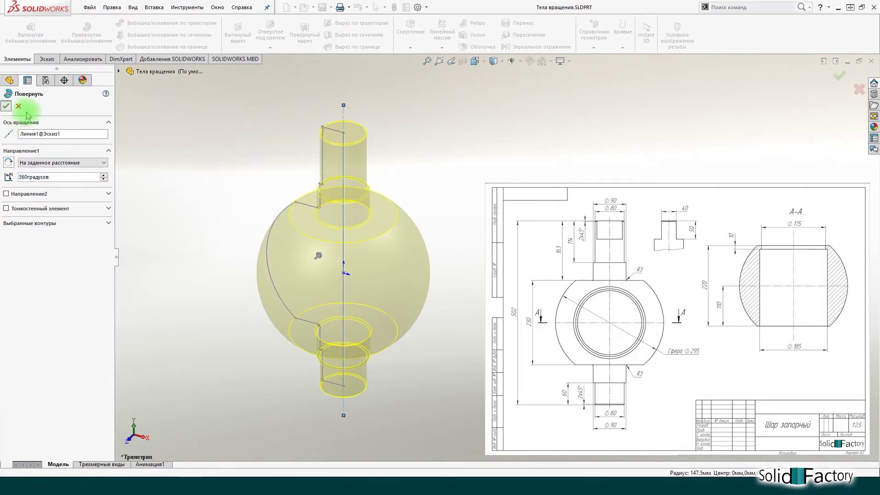
{"action": "left_click", "coordinate": [6, 106]}
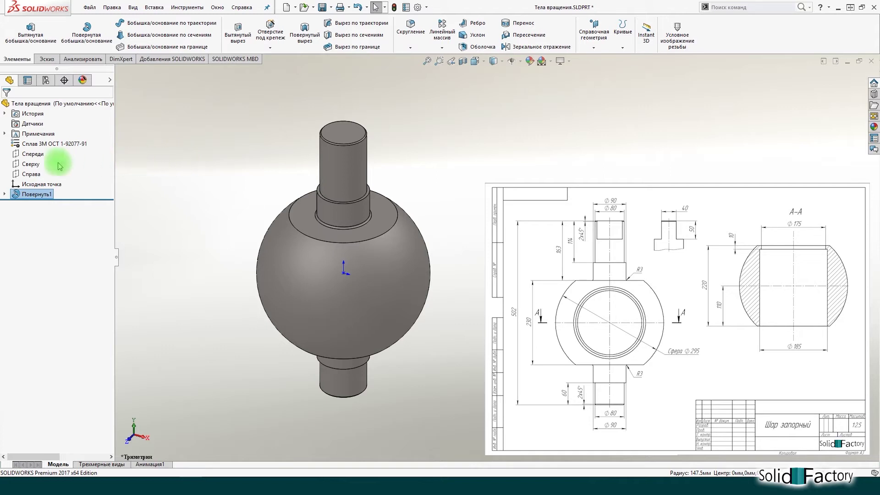
Start a Top-plane sketch with a vertical centre line through the ball.
{"action": "left_click", "coordinate": [36, 164]}
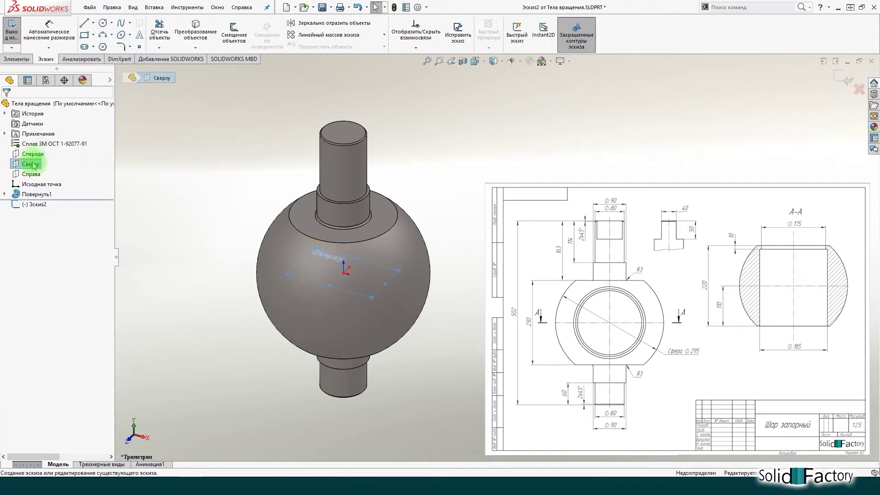
{"action": "right_click", "coordinate": [31, 164]}
{"action": "left_click", "coordinate": [68, 145]}
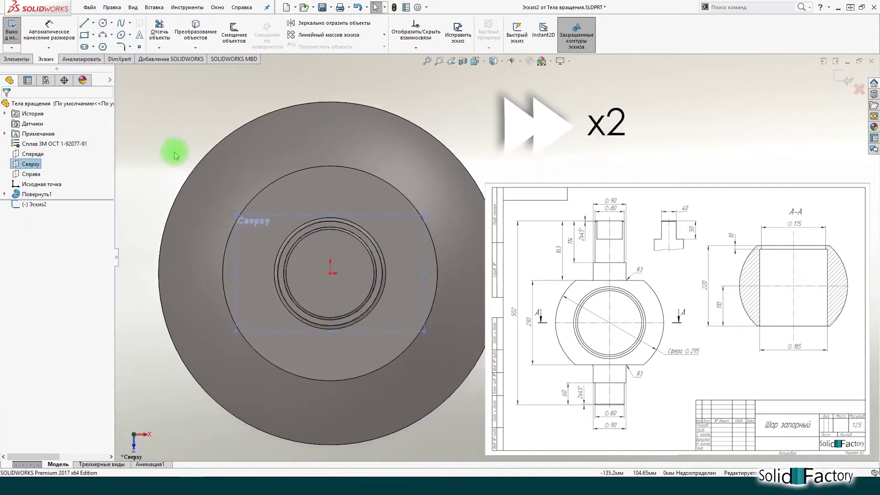
{"action": "left_click", "coordinate": [84, 22]}
{"action": "left_click", "coordinate": [358, 107]}
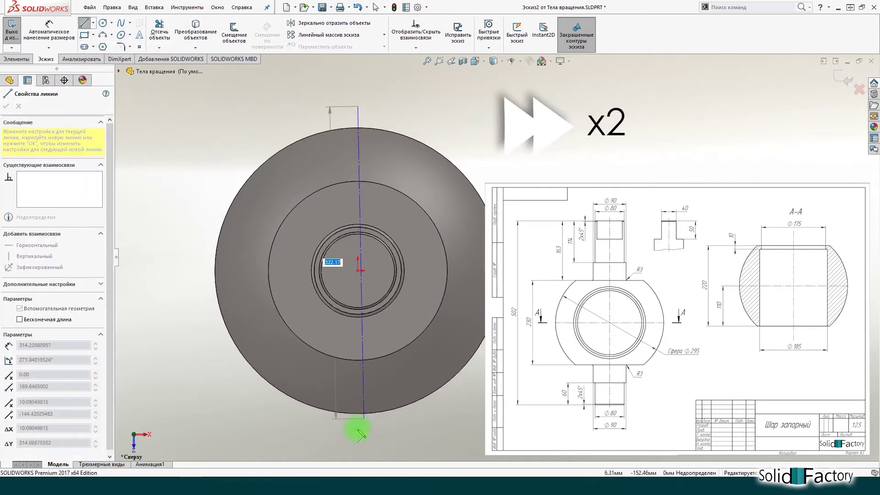
{"action": "left_click", "coordinate": [357, 441]}
{"action": "key", "text": "Escape"}
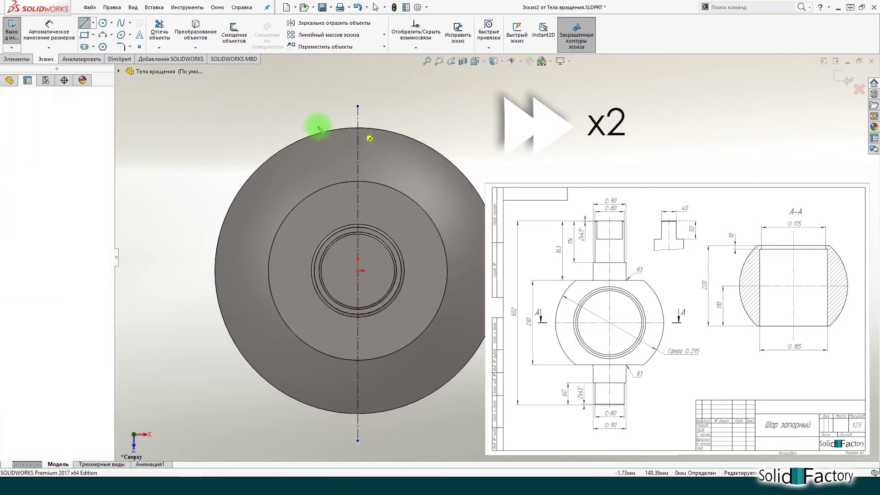
Draw the closed stepped cut profile to the left of the centre line.
{"action": "left_click", "coordinate": [357, 127]}
{"action": "left_click", "coordinate": [257, 127]}
{"action": "left_click", "coordinate": [257, 163]}
{"action": "left_click", "coordinate": [273, 188]}
{"action": "left_click", "coordinate": [265, 187]}
{"action": "left_click", "coordinate": [265, 369]}
{"action": "left_click", "coordinate": [249, 417]}
{"action": "left_click", "coordinate": [357, 417]}
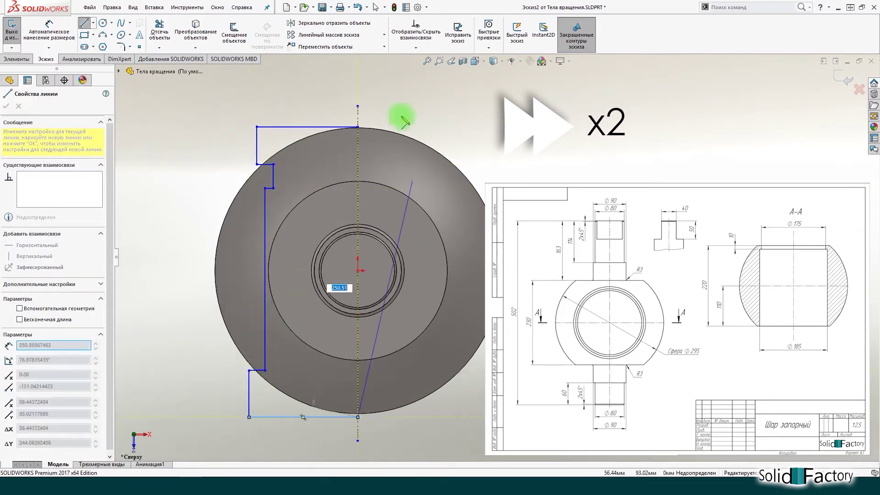
{"action": "left_click", "coordinate": [358, 127]}
{"action": "key", "text": "Escape"}
Make the outer vertical lines collinear and the bottom line coincident with the ball's edge.
{"action": "left_click", "coordinate": [348, 130]}
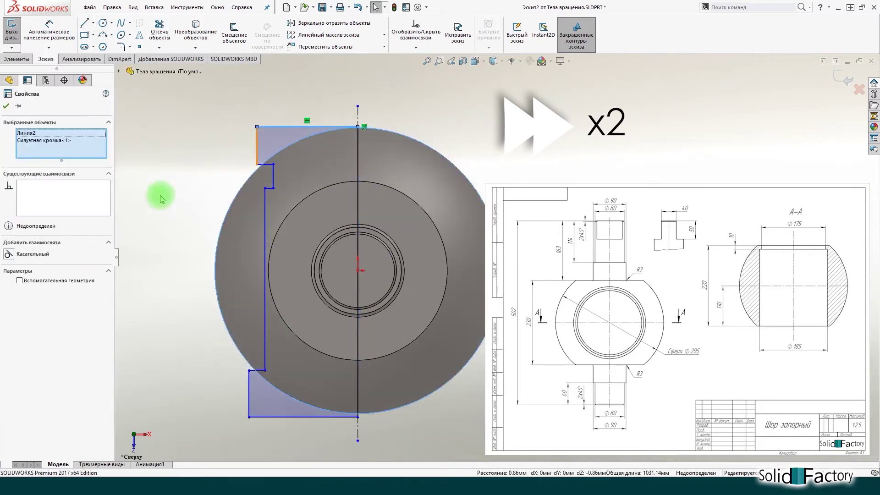
{"action": "left_click", "coordinate": [149, 160]}
{"action": "left_click", "coordinate": [250, 394]}
{"action": "left_click", "coordinate": [256, 146], "text": "ctrl"}
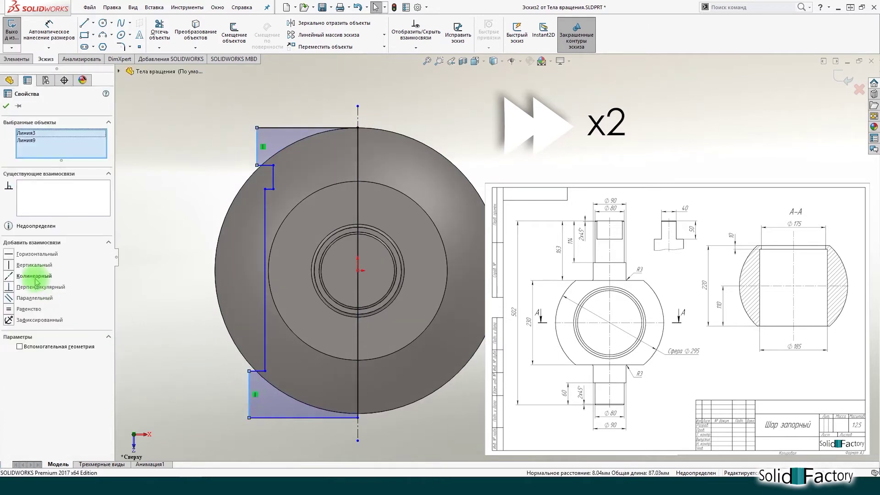
{"action": "left_click", "coordinate": [34, 277]}
{"action": "left_click", "coordinate": [280, 432]}
{"action": "left_click", "coordinate": [298, 416]}
{"action": "left_click", "coordinate": [37, 256]}
{"action": "left_click", "coordinate": [6, 106]}
Dimension the step spacing 220 and the top step height 10.
{"action": "left_click", "coordinate": [269, 161]}
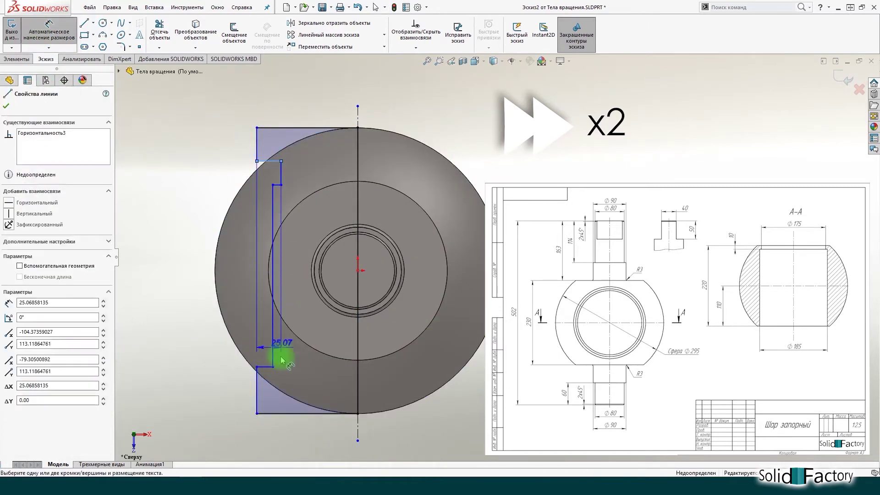
{"action": "left_click", "coordinate": [266, 366]}
{"action": "left_click", "coordinate": [181, 294]}
{"action": "type", "text": "220"}
{"action": "key", "text": "Return"}
{"action": "left_click", "coordinate": [281, 165]}
{"action": "left_click", "coordinate": [190, 123]}
{"action": "type", "text": "10"}
{"action": "key", "text": "Return"}
{"action": "left_click", "coordinate": [223, 107]}
Add the 110 origin-to-step distance and the Ø175 top diameter.
{"action": "left_click", "coordinate": [358, 270]}
{"action": "left_click", "coordinate": [264, 367]}
{"action": "left_click", "coordinate": [206, 321]}
{"action": "type", "text": "110"}
{"action": "key", "text": "Return"}
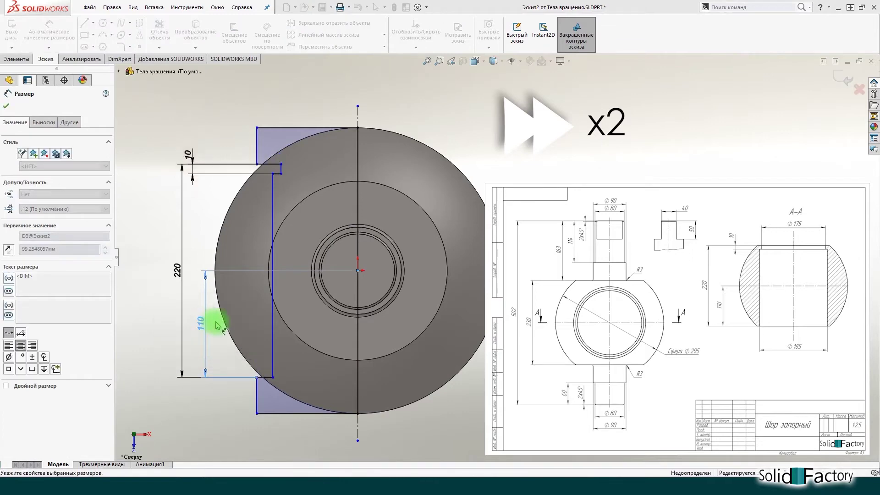
{"action": "left_click", "coordinate": [280, 163]}
{"action": "left_click", "coordinate": [357, 115]}
{"action": "left_click", "coordinate": [397, 89]}
{"action": "type", "text": "175"}
{"action": "key", "text": "Return"}
Add the Ø185 bottom diameter and a relation on the left line to fully define it.
{"action": "left_click", "coordinate": [273, 197]}
{"action": "left_click", "coordinate": [358, 311]}
{"action": "left_click", "coordinate": [421, 437]}
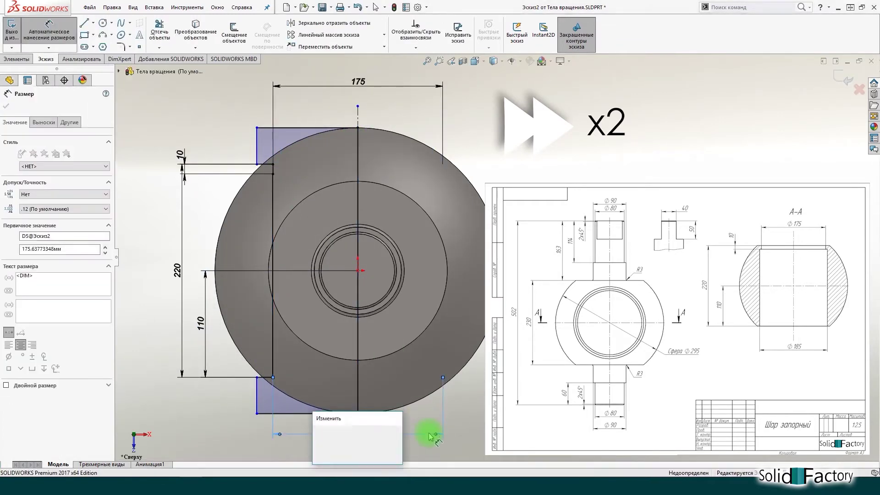
{"action": "type", "text": "185"}
{"action": "key", "text": "Return"}
{"action": "key", "text": "Escape"}
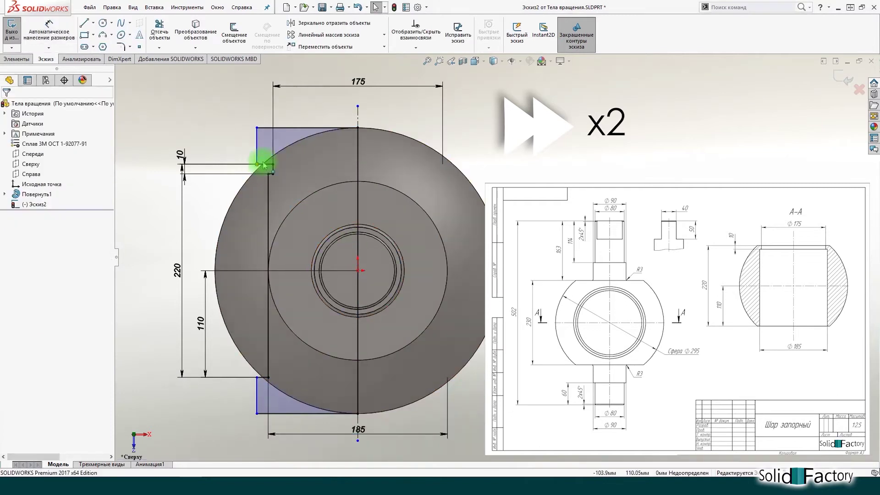
{"action": "left_click", "coordinate": [259, 157]}
{"action": "left_click", "coordinate": [49, 265]}
{"action": "left_click", "coordinate": [196, 129]}
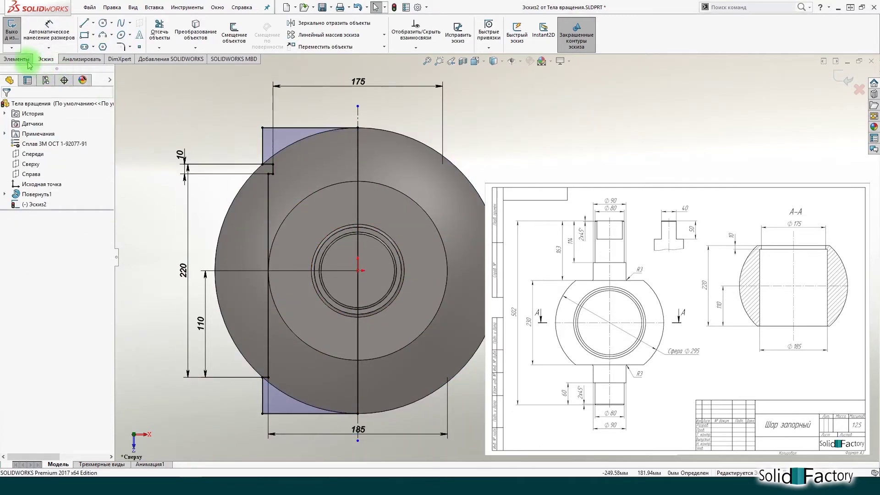
{"action": "left_click", "coordinate": [16, 59]}
Create the revolved cut opening through the ball from the profile sketch.
{"action": "left_click", "coordinate": [304, 41]}
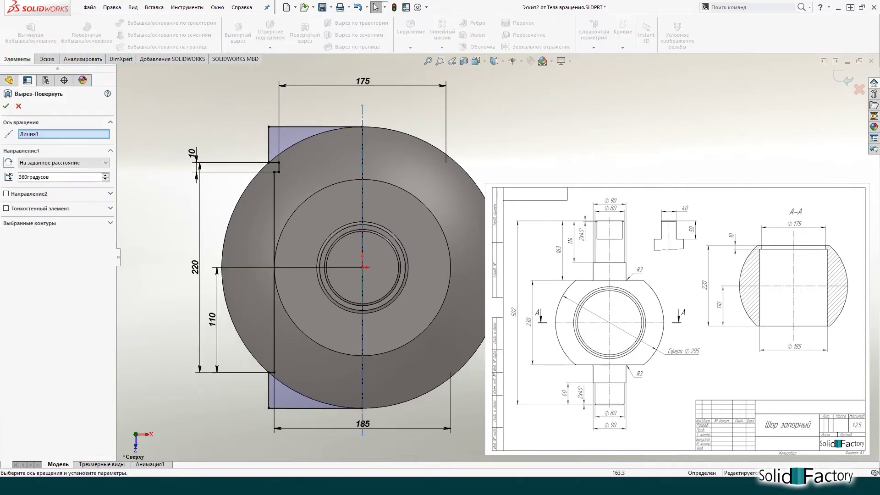
{"action": "mouse_move", "coordinate": [459, 320]}
{"action": "middle_mouse_down"}
{"action": "mouse_move", "coordinate": [484, 163]}
{"action": "mouse_move", "coordinate": [485, 177]}
{"action": "middle_mouse_up"}
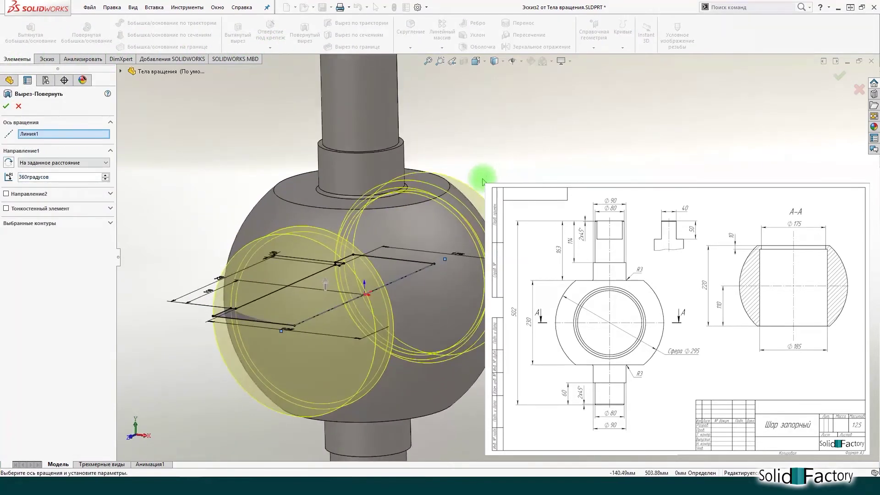
{"action": "left_click", "coordinate": [6, 106]}
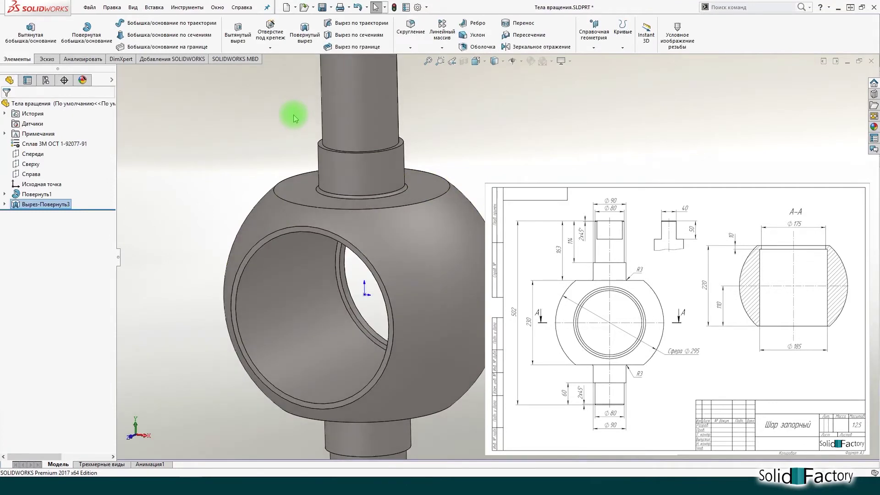
{"action": "scroll", "coordinate": [501, 141], "scroll_direction": "up", "scroll_amount": 5}
Start a sketch on the shaft's top face, viewed normal to it.
{"action": "mouse_move", "coordinate": [515, 165]}
{"action": "middle_mouse_down"}
{"action": "mouse_move", "coordinate": [516, 229]}
{"action": "mouse_move", "coordinate": [379, 196]}
{"action": "middle_mouse_up"}
{"action": "left_click", "coordinate": [291, 216]}
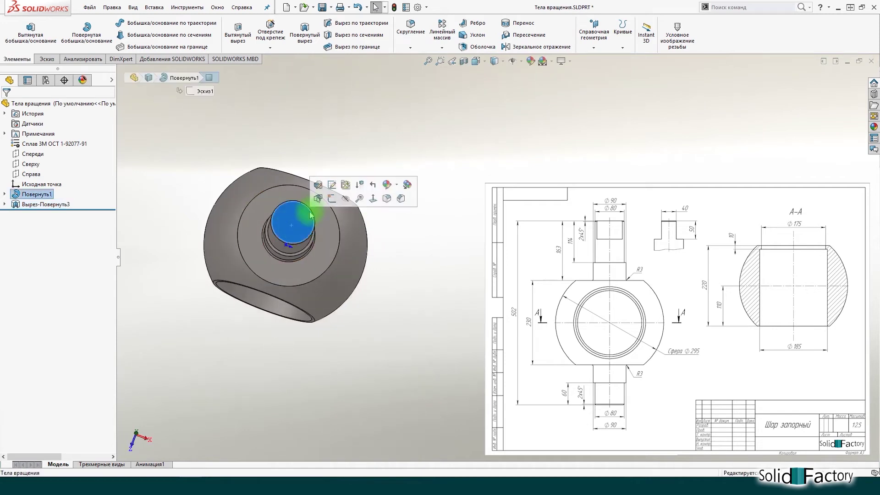
{"action": "left_click", "coordinate": [332, 198]}
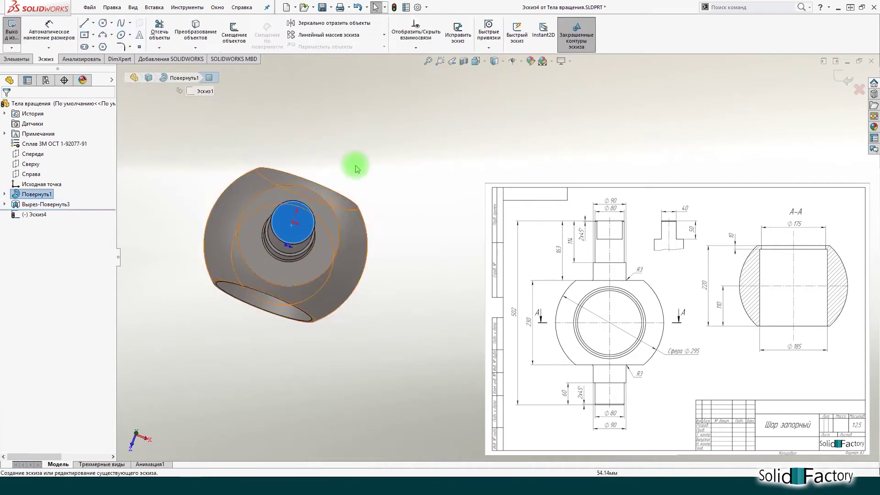
{"action": "left_click", "coordinate": [483, 62]}
{"action": "left_click", "coordinate": [489, 86]}
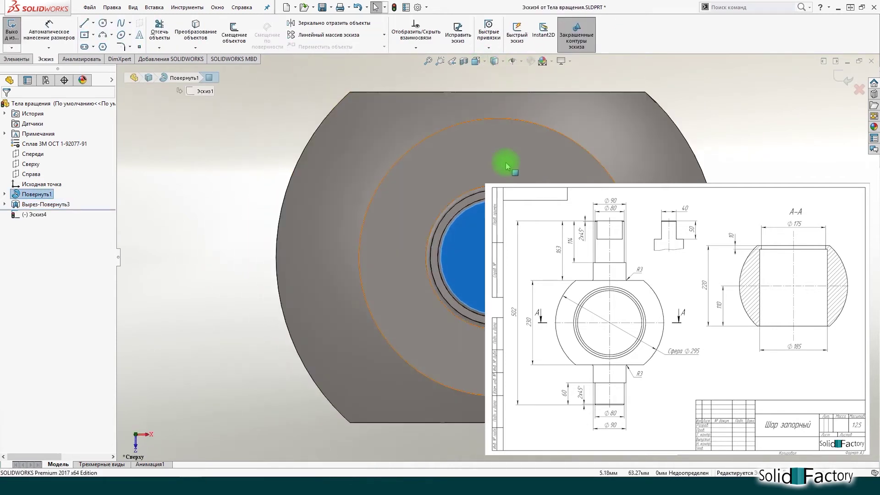
{"action": "middle_click_drag", "start_coordinate": [328, 178], "coordinate": [239, 173], "text": "ctrl"}
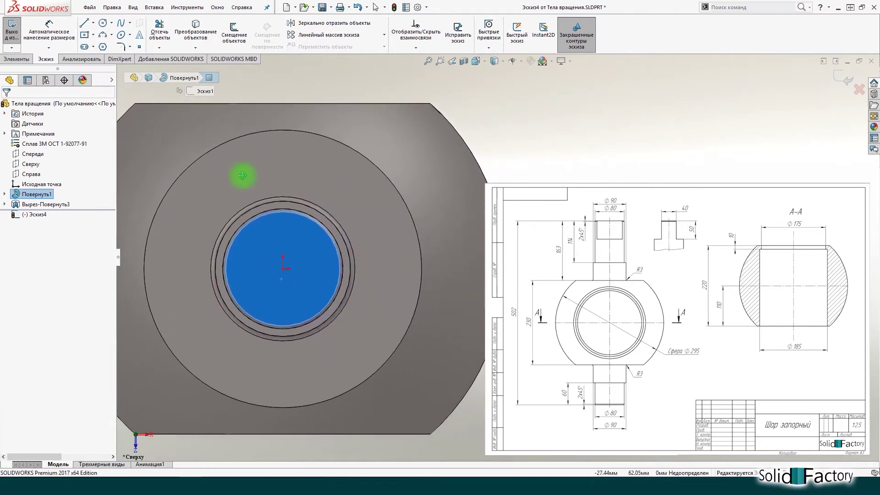
Draw a centre rectangle at the origin and dimension its height 40.
{"action": "left_click", "coordinate": [96, 49]}
{"action": "left_click", "coordinate": [282, 268]}
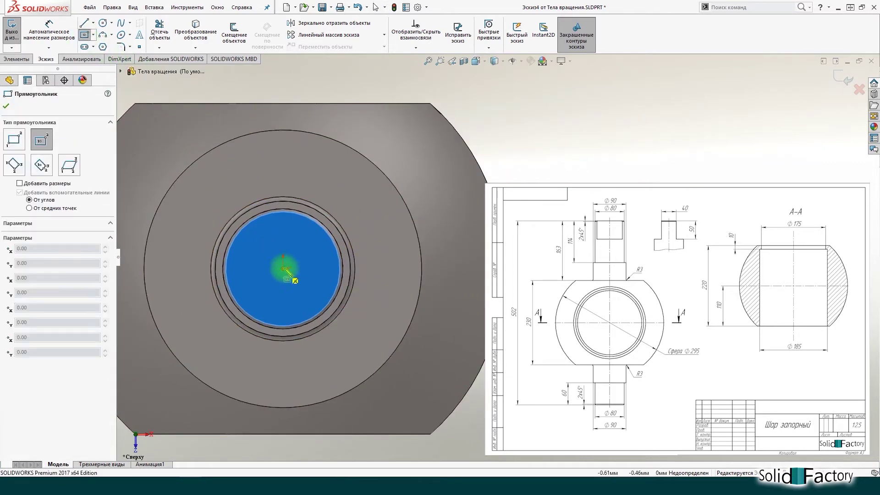
{"action": "left_click", "coordinate": [362, 236]}
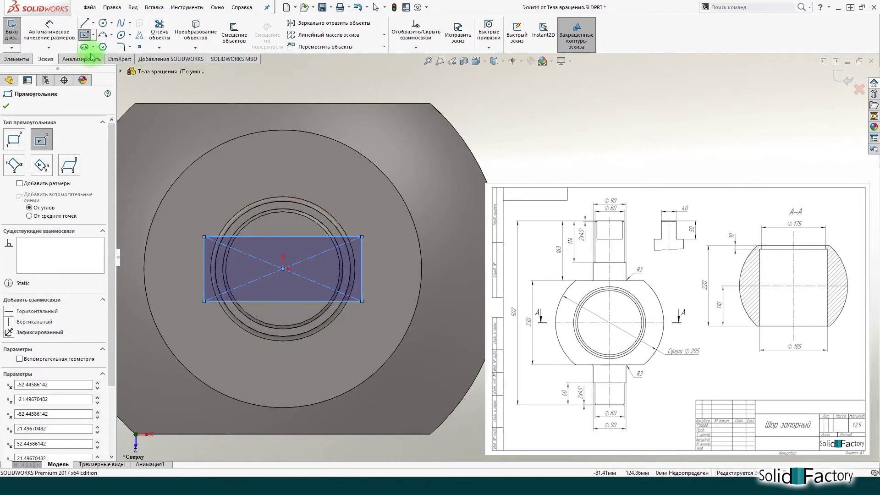
{"action": "left_click", "coordinate": [84, 35]}
{"action": "left_click", "coordinate": [364, 260]}
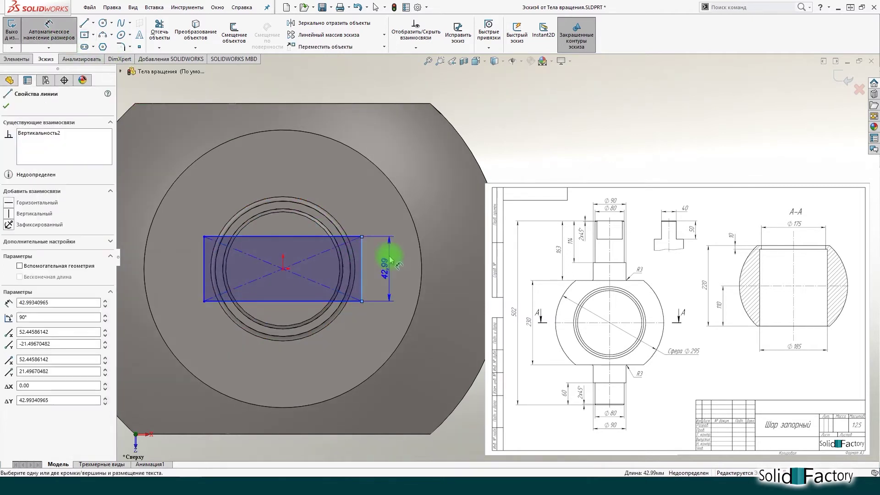
{"action": "left_click", "coordinate": [390, 256]}
{"action": "type", "text": "40"}
{"action": "key", "text": "Return"}
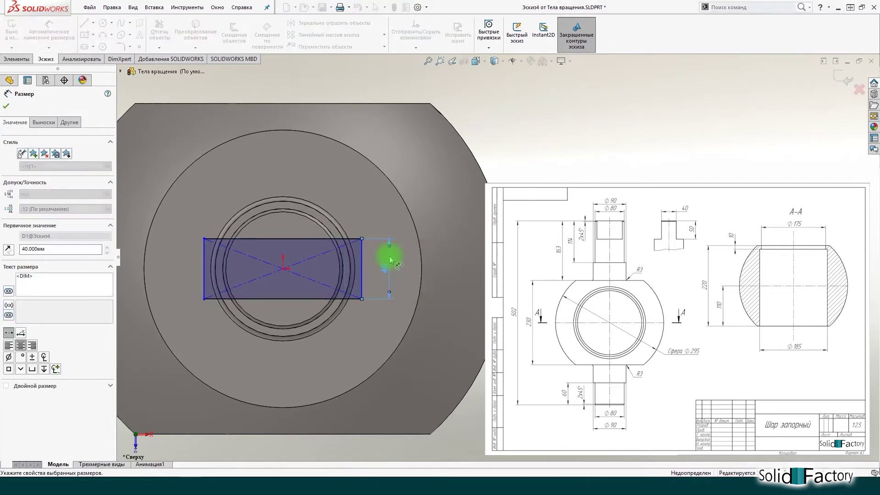
{"action": "key", "text": "Escape"}
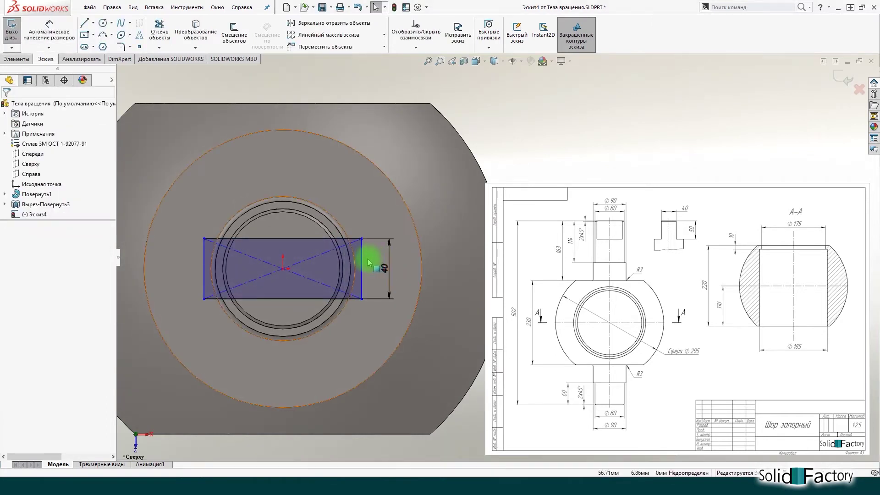
Make the rectangle's right edge tangent to the circular shaft edge.
{"action": "left_click", "coordinate": [361, 265]}
{"action": "left_click", "coordinate": [340, 263], "text": "ctrl"}
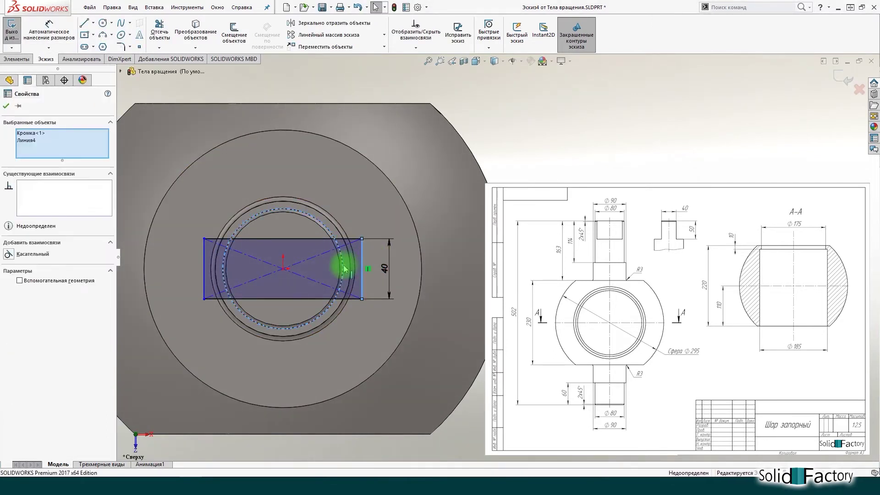
{"action": "left_click", "coordinate": [42, 255]}
{"action": "key", "text": "Escape"}
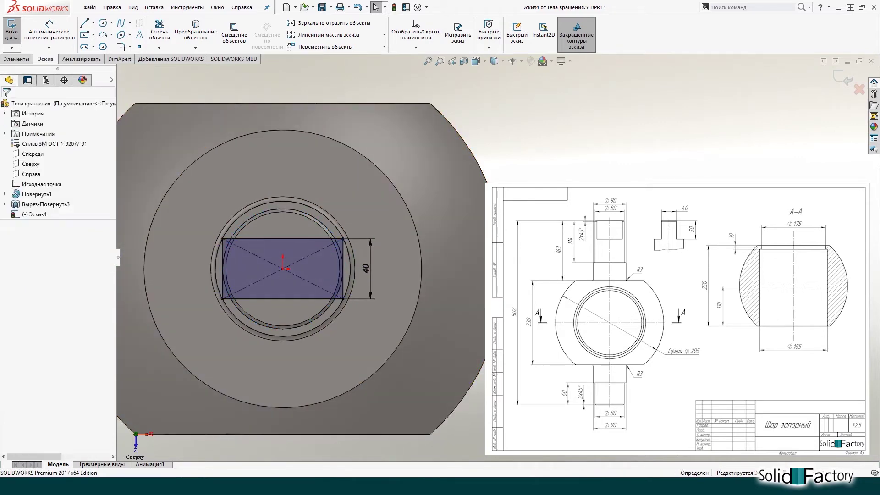
{"action": "middle_click_drag", "start_coordinate": [325, 284], "coordinate": [324, 242]}
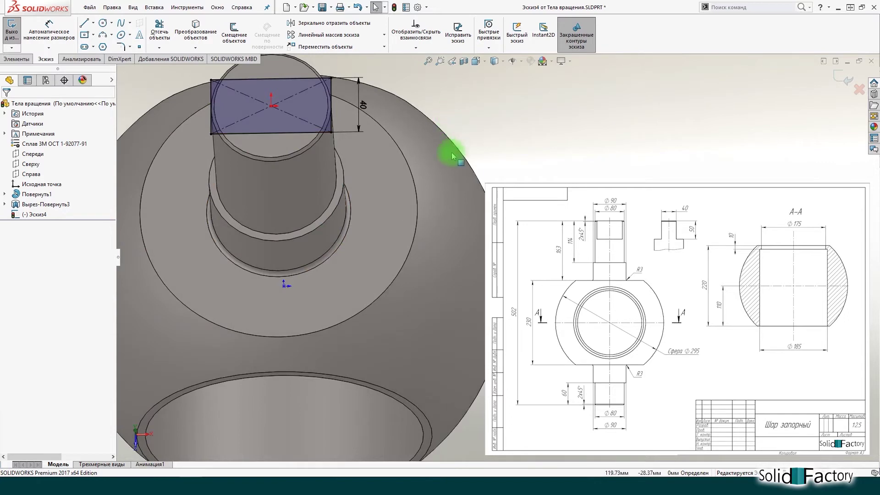
Extrude-cut the rectangle sketch 50 mm deep with Flip side to cut enabled.
{"action": "middle_click_drag", "start_coordinate": [452, 141], "coordinate": [452, 212], "text": "ctrl"}
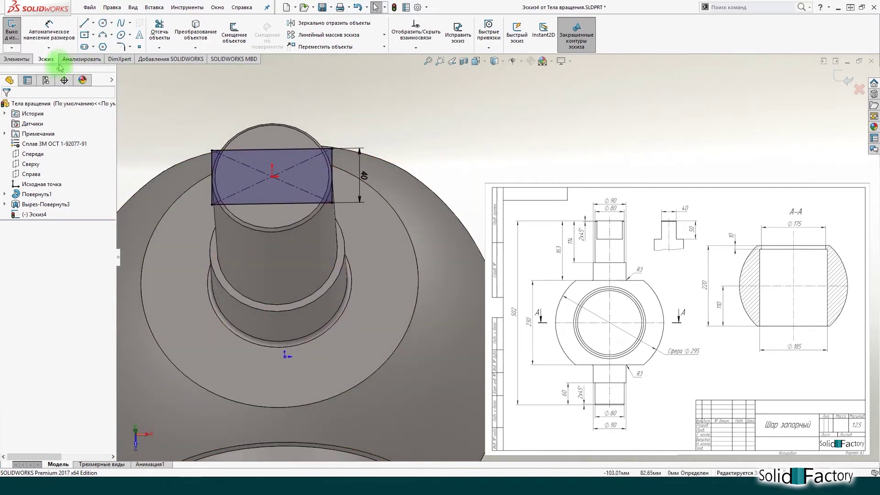
{"action": "left_click", "coordinate": [17, 59]}
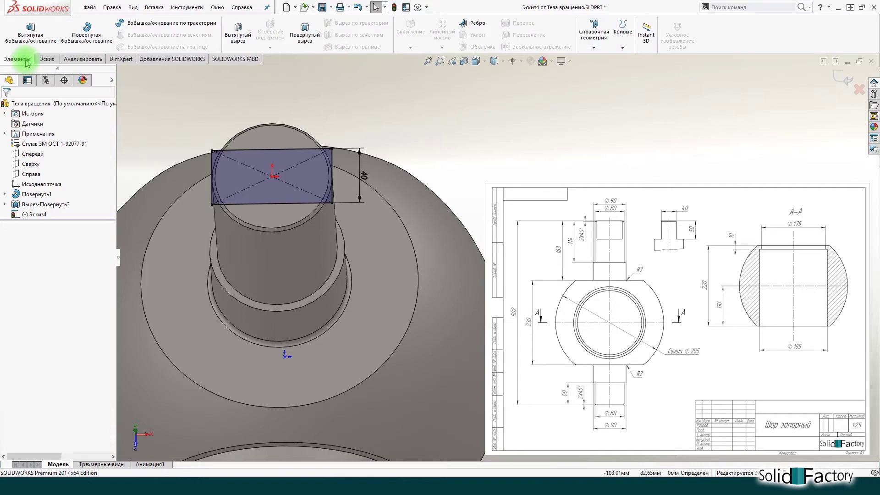
{"action": "left_click", "coordinate": [239, 38]}
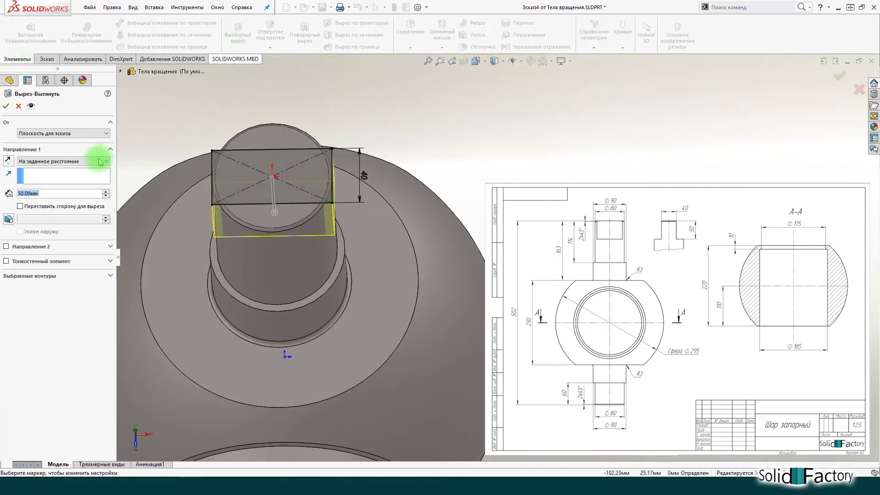
{"action": "double_click", "coordinate": [49, 192]}
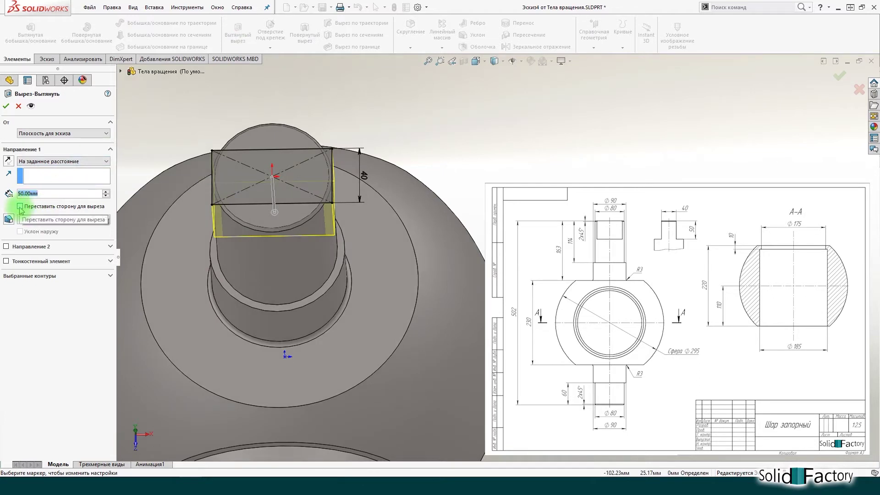
{"action": "left_click", "coordinate": [20, 207]}
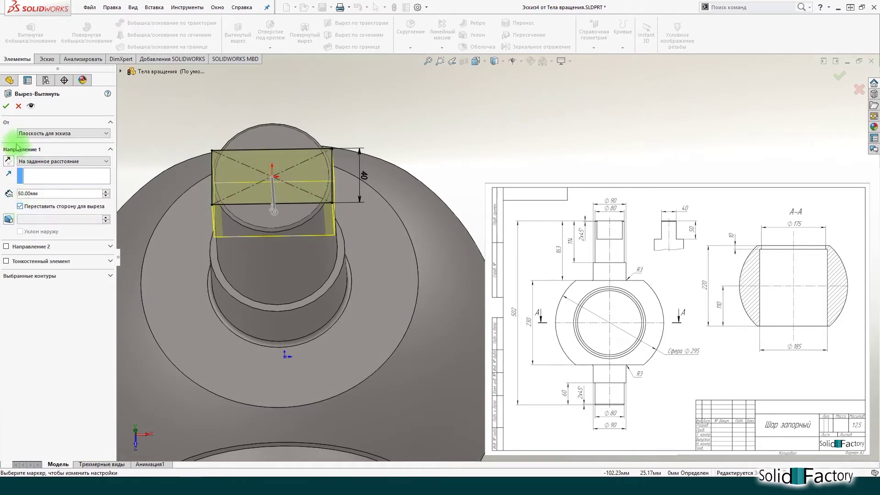
{"action": "left_click", "coordinate": [6, 106]}
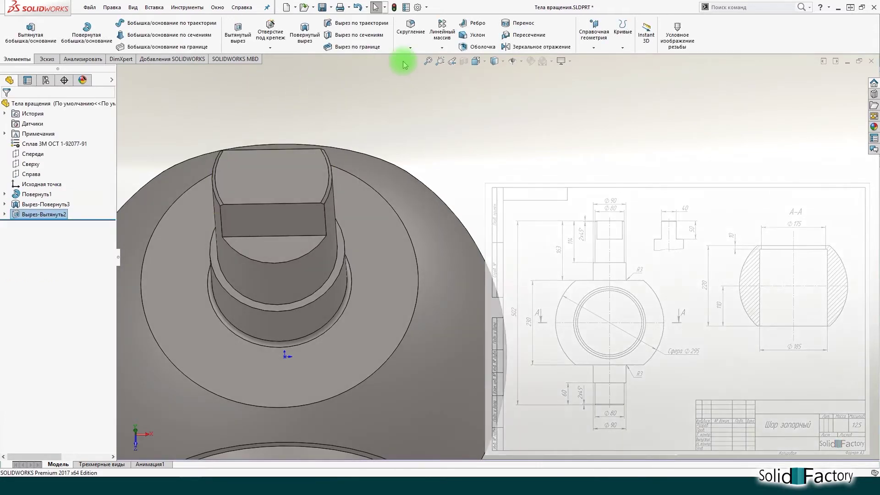
{"action": "left_click", "coordinate": [427, 61]}
Orbit the flanged housing to an oblique front view.
{"action": "mouse_move", "coordinate": [639, 278]}
{"action": "middle_mouse_down"}
{"action": "mouse_move", "coordinate": [634, 108]}
{"action": "mouse_move", "coordinate": [593, 125]}
{"action": "mouse_move", "coordinate": [611, 153]}
{"action": "middle_mouse_up"}
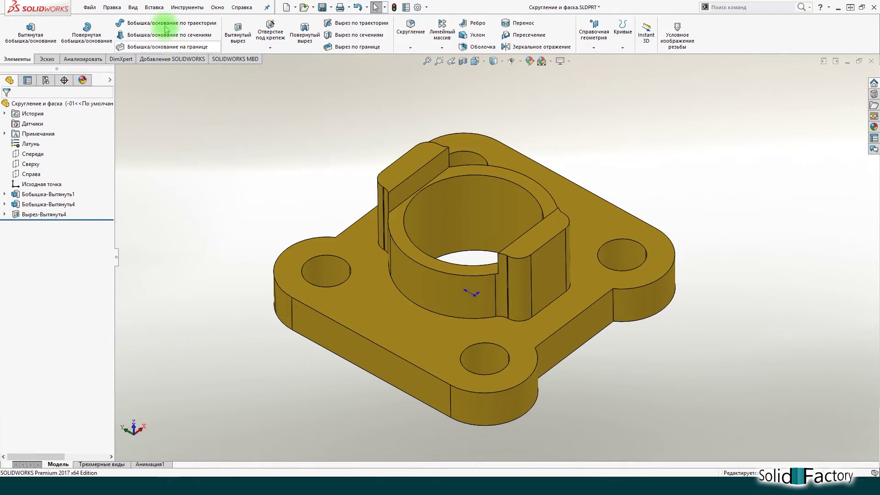
Start a constant-size fillet on the housing part with the proposed 2 mm radius.
{"action": "left_click", "coordinate": [154, 7]}
{"action": "mouse_move", "coordinate": [169, 43]}
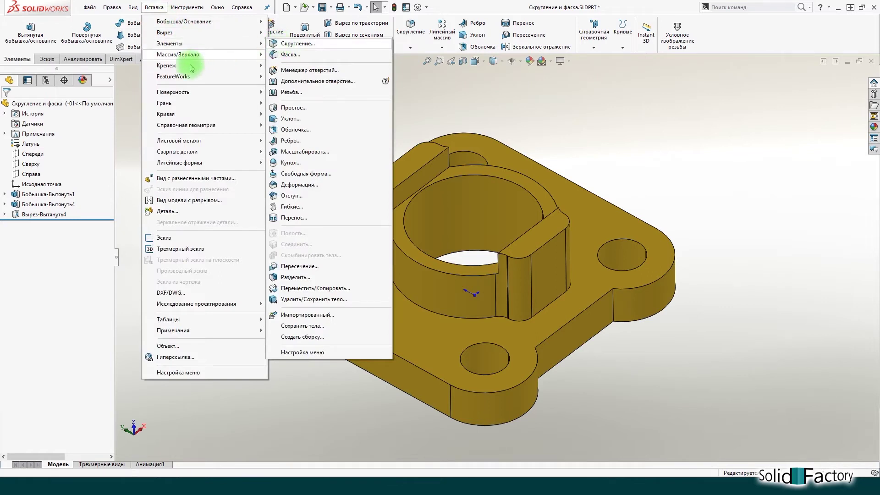
{"action": "left_click", "coordinate": [131, 82]}
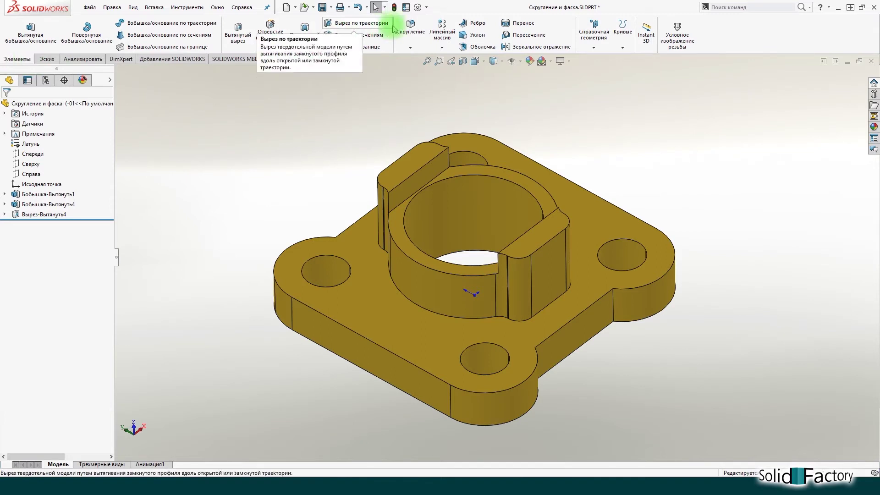
{"action": "left_click", "coordinate": [411, 29]}
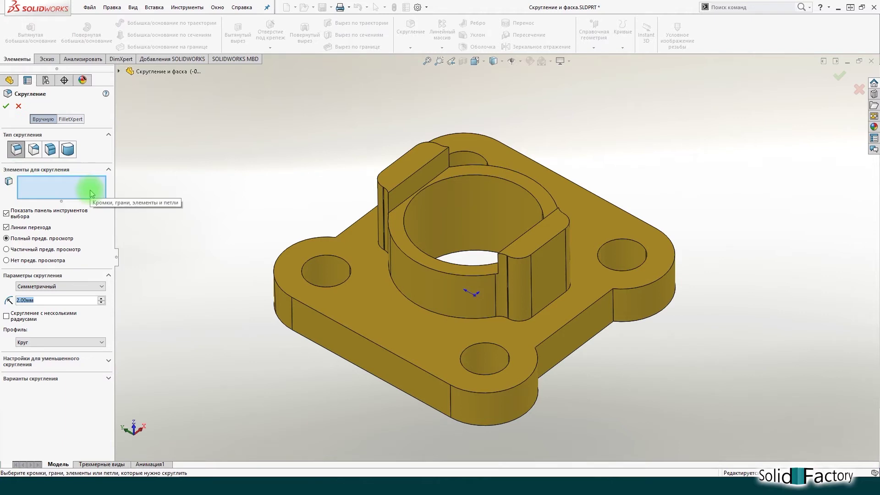
Fillet the boss base loop and its vertical side edges at 2 mm, keeping tangent propagation.
{"action": "left_click", "coordinate": [363, 296]}
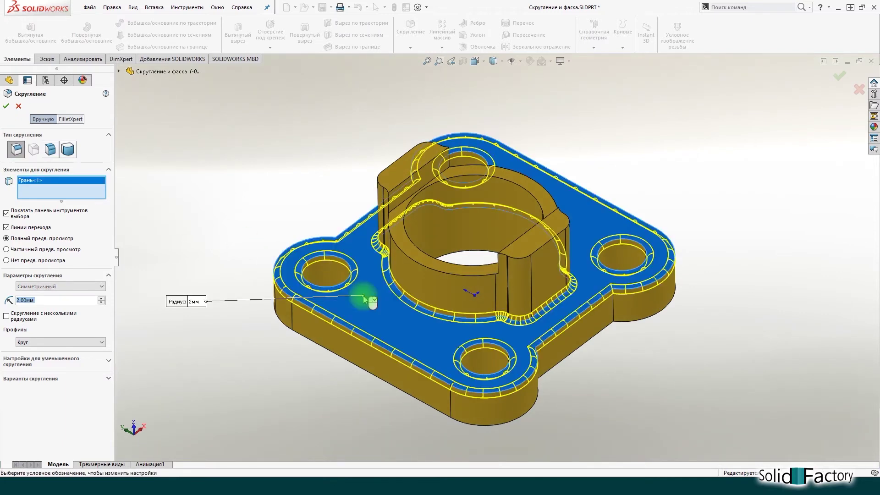
{"action": "left_click", "coordinate": [363, 295]}
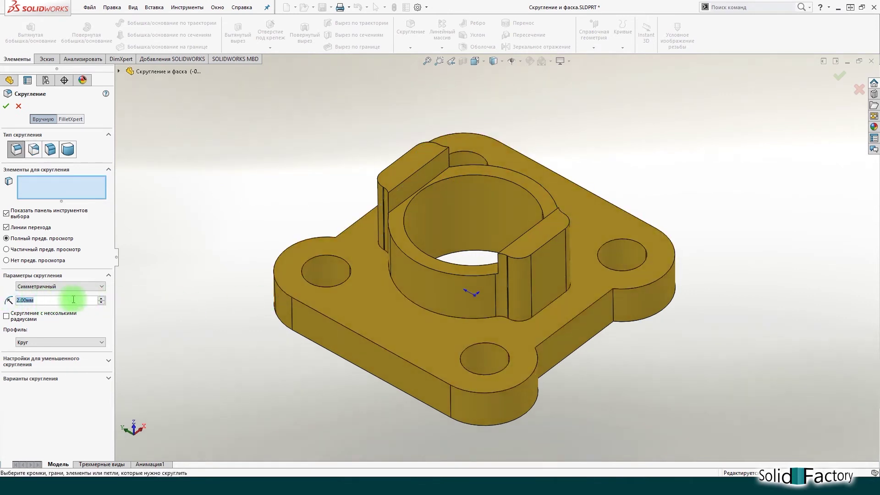
{"action": "left_click", "coordinate": [436, 312]}
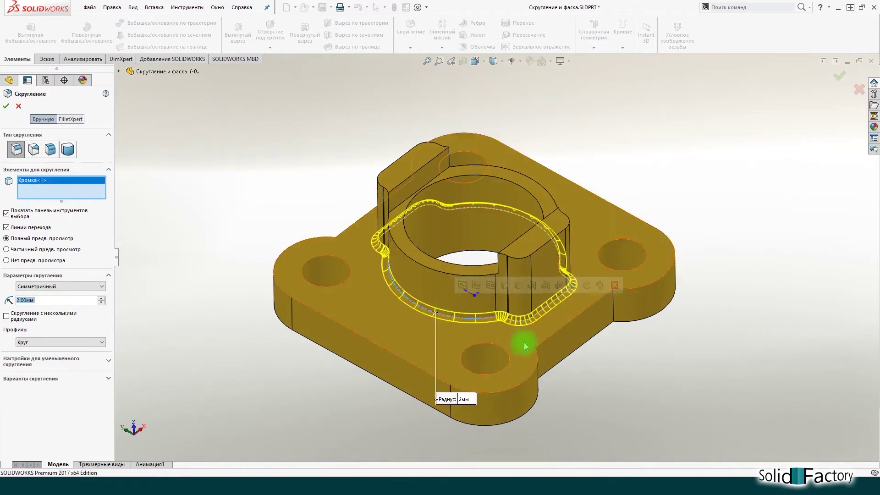
{"action": "middle_click_drag", "start_coordinate": [557, 298], "coordinate": [495, 232]}
{"action": "left_click", "coordinate": [530, 277]}
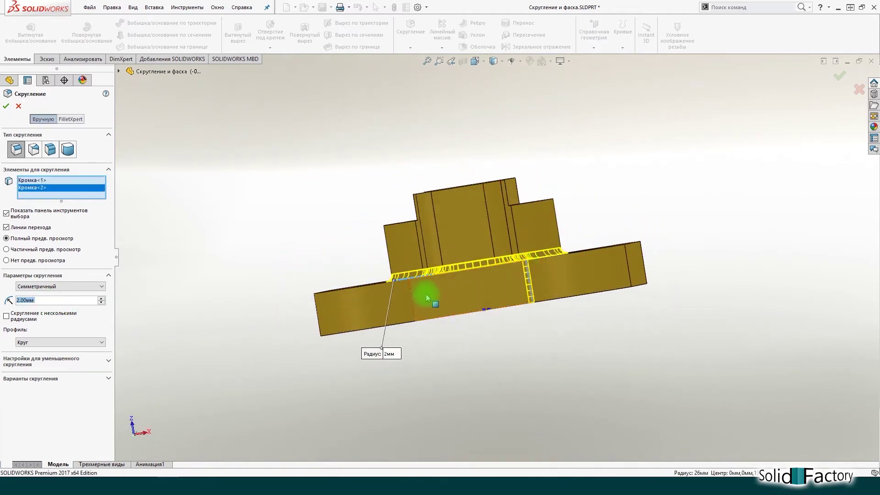
{"action": "left_click", "coordinate": [413, 298]}
{"action": "mouse_move", "coordinate": [411, 300]}
{"action": "middle_mouse_down"}
{"action": "mouse_move", "coordinate": [535, 259]}
{"action": "mouse_move", "coordinate": [583, 260]}
{"action": "mouse_move", "coordinate": [530, 300]}
{"action": "middle_mouse_up"}
{"action": "left_click", "coordinate": [538, 304]}
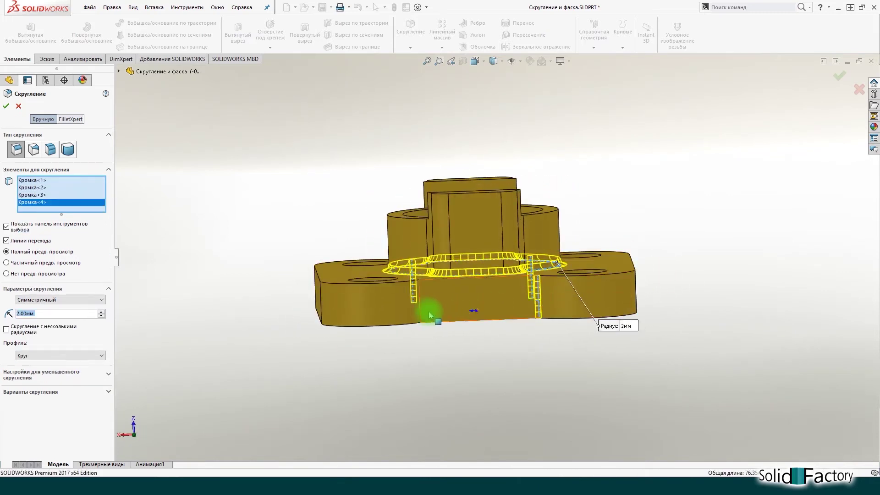
{"action": "left_click", "coordinate": [419, 303]}
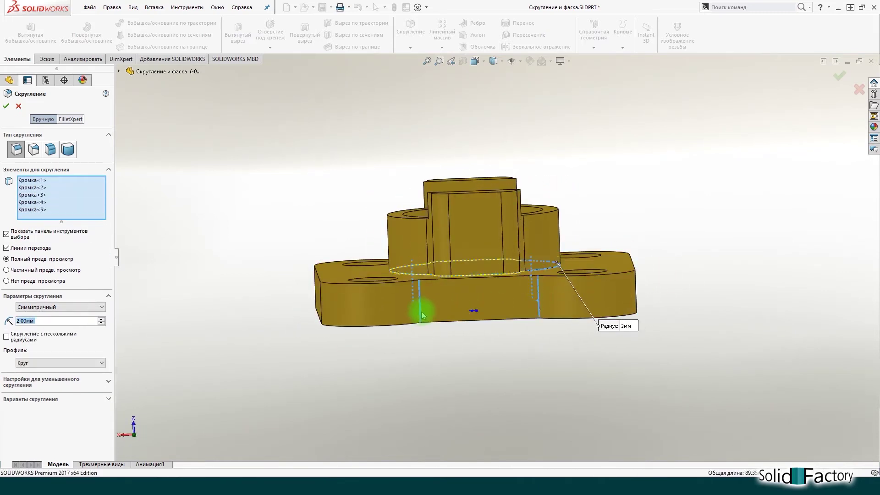
{"action": "left_click", "coordinate": [27, 251]}
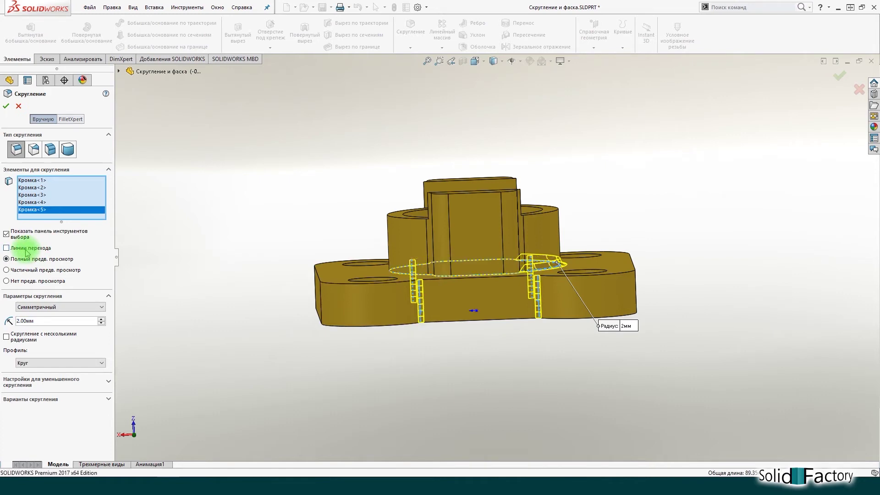
{"action": "left_click", "coordinate": [26, 251]}
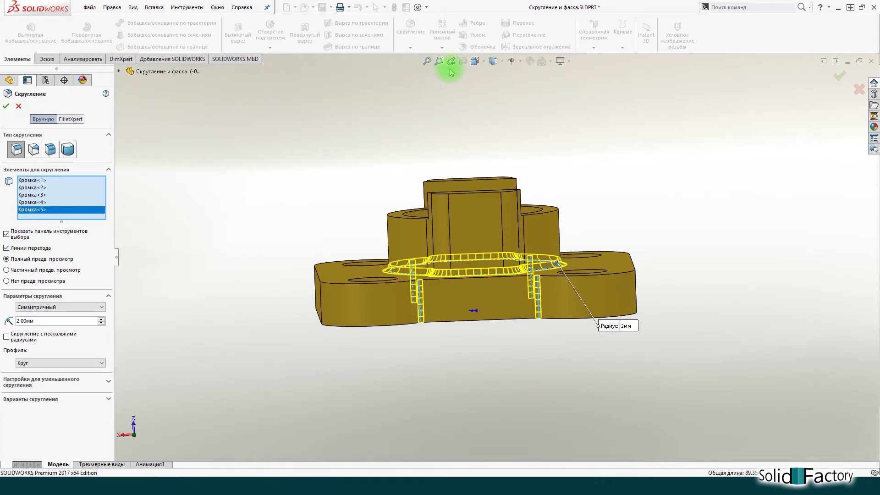
{"action": "mouse_move", "coordinate": [522, 197]}
{"action": "middle_mouse_down"}
{"action": "mouse_move", "coordinate": [457, 163]}
{"action": "mouse_move", "coordinate": [373, 220]}
{"action": "mouse_move", "coordinate": [370, 271]}
{"action": "mouse_move", "coordinate": [377, 278]}
{"action": "middle_mouse_up"}
{"action": "left_click", "coordinate": [6, 106]}
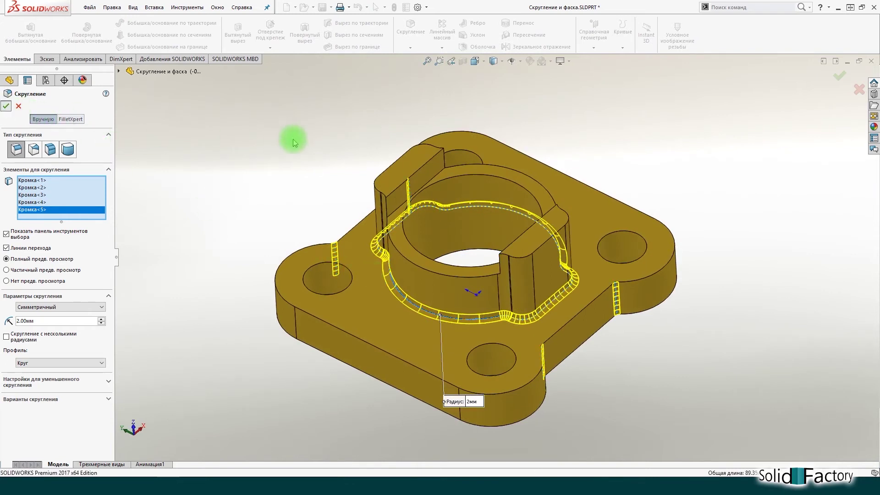
Round the flange's outer top edge with a 5 mm fillet.
{"action": "left_click", "coordinate": [411, 33]}
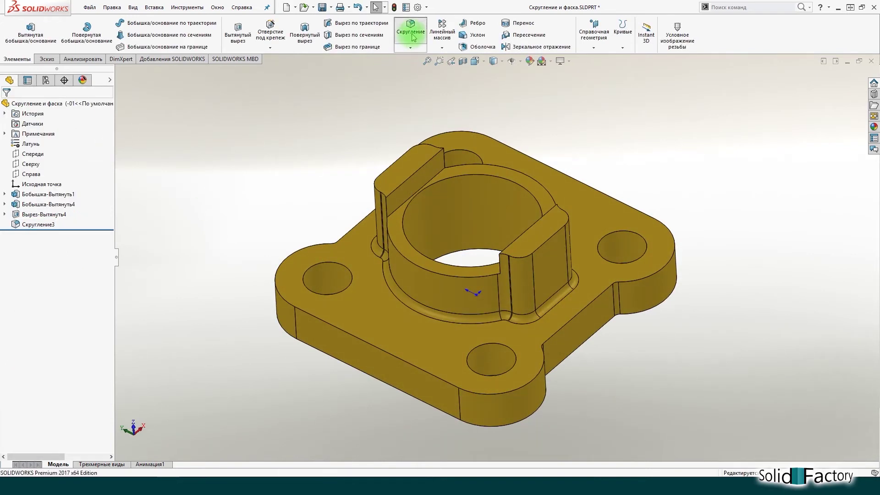
{"action": "left_click", "coordinate": [52, 300]}
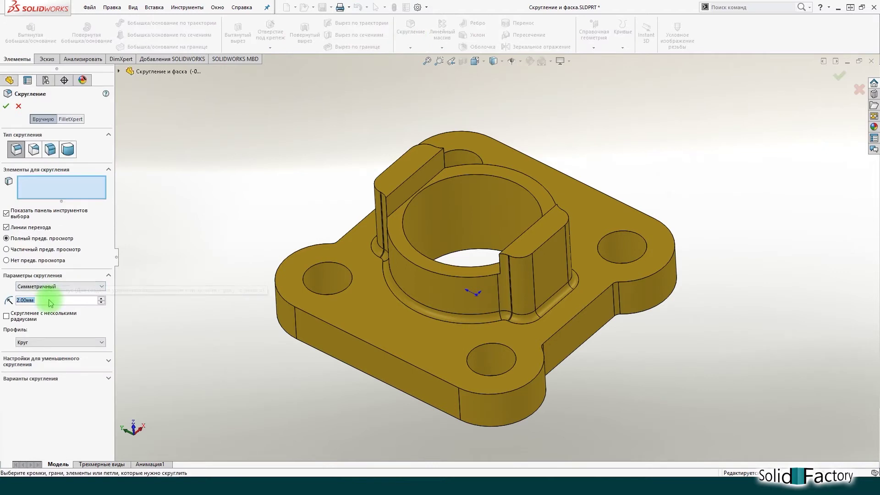
{"action": "type", "text": "5"}
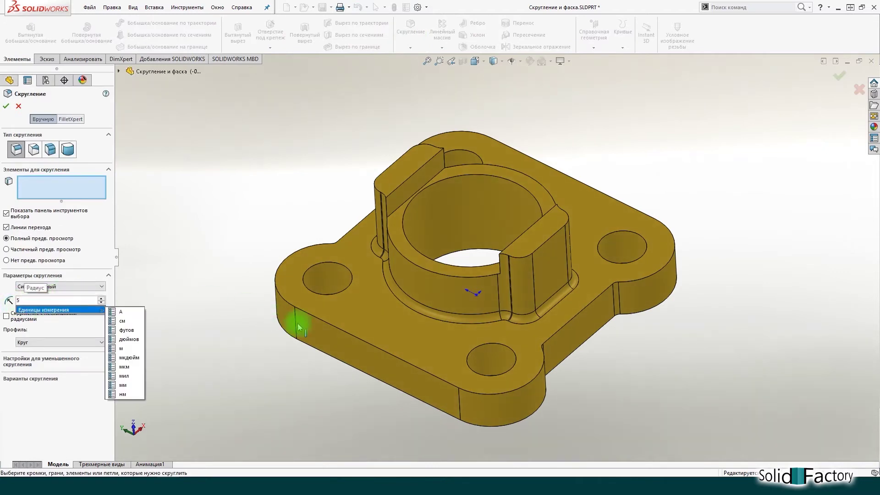
{"action": "left_click", "coordinate": [356, 338]}
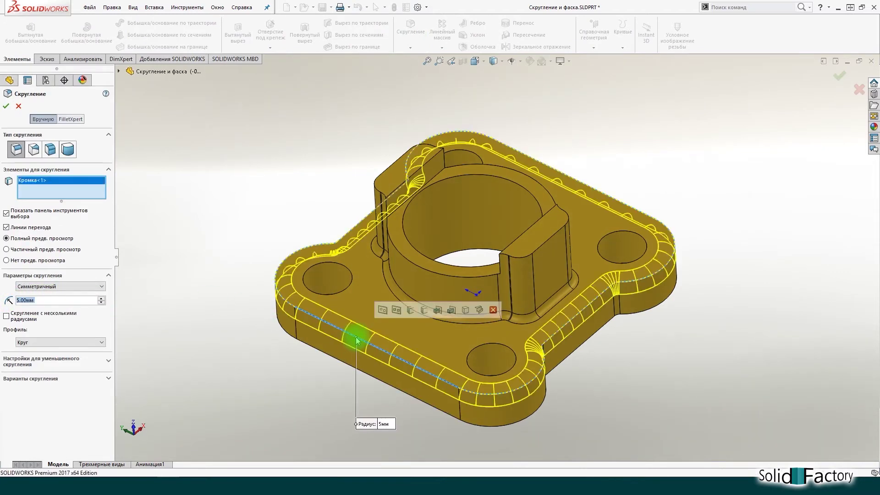
{"action": "left_click", "coordinate": [6, 106]}
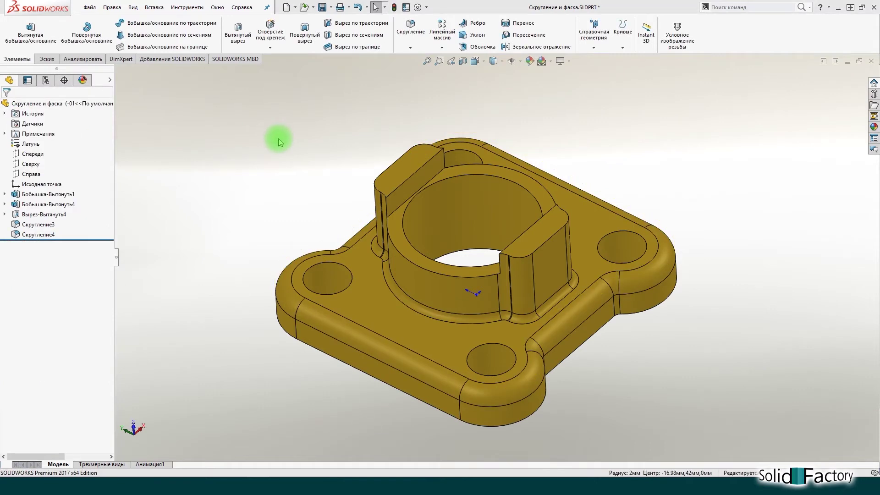
{"action": "left_click", "coordinate": [154, 7]}
{"action": "mouse_move", "coordinate": [170, 43]}
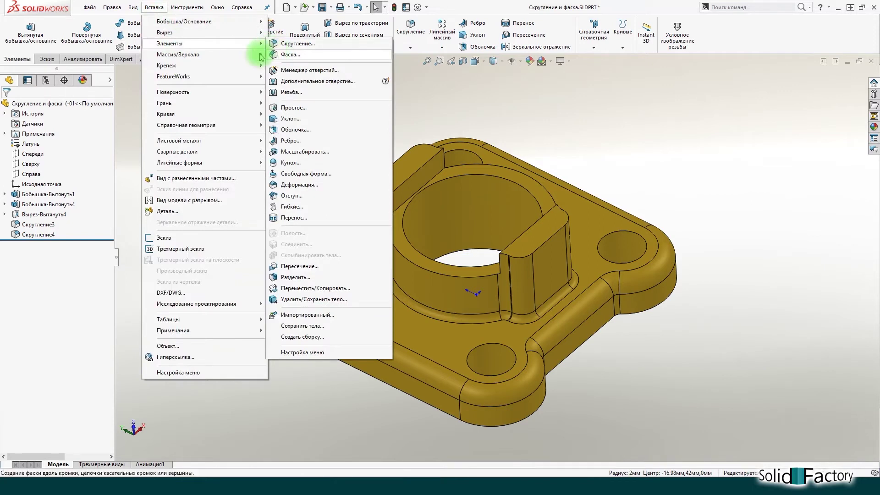
Chamfer the three mounting hole faces and the top boss hole by 1 mm at 45°.
{"action": "key", "text": "Escape"}
{"action": "key", "text": "Escape"}
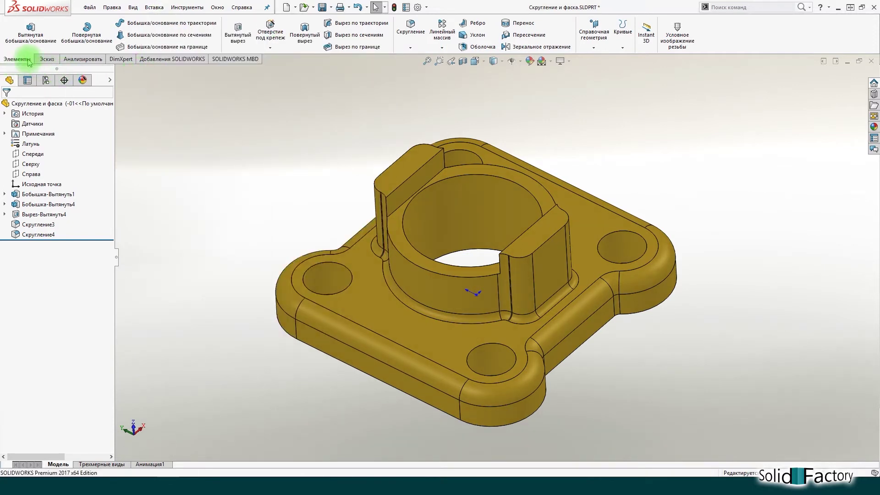
{"action": "left_click", "coordinate": [410, 47]}
{"action": "left_click", "coordinate": [404, 69]}
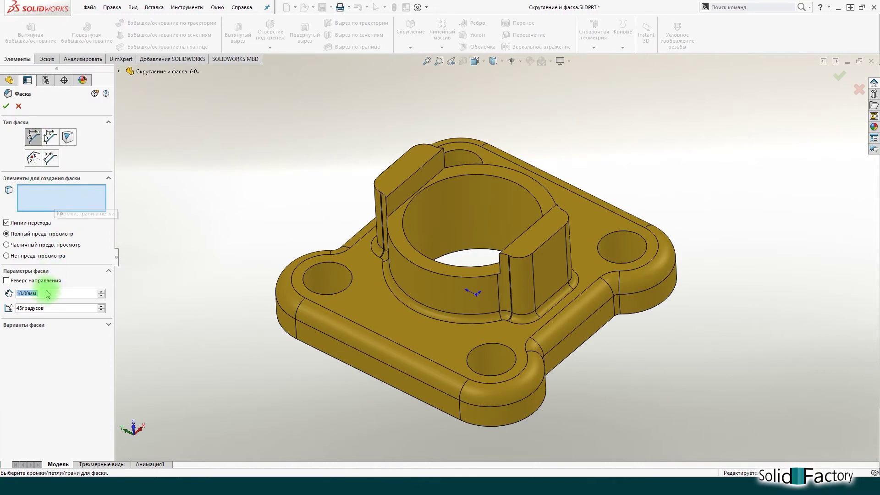
{"action": "left_click", "coordinate": [52, 308]}
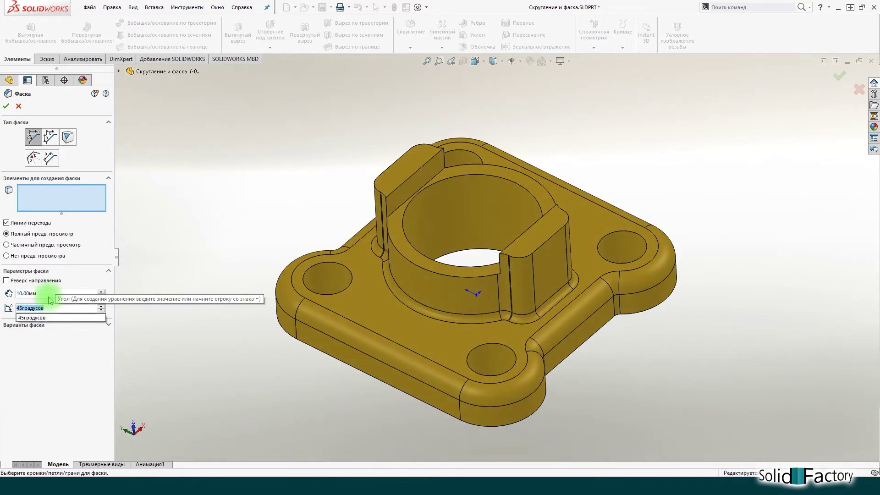
{"action": "left_click", "coordinate": [48, 294]}
{"action": "type", "text": "1"}
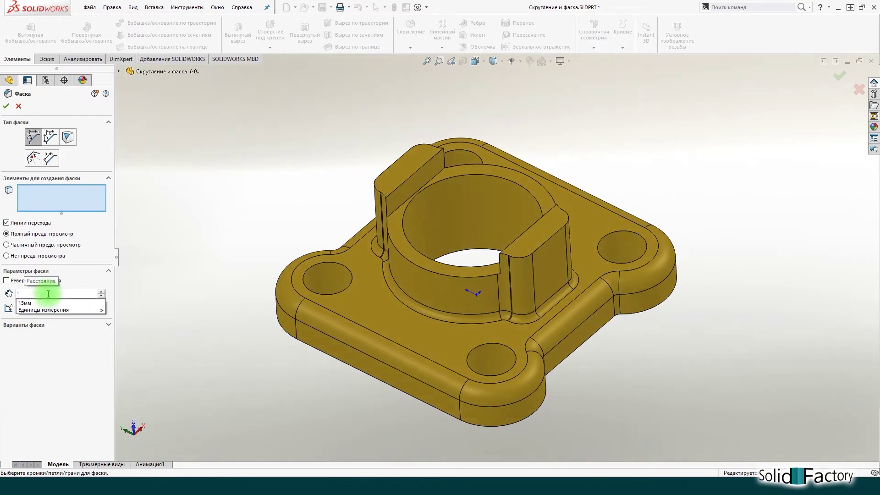
{"action": "left_click", "coordinate": [64, 198]}
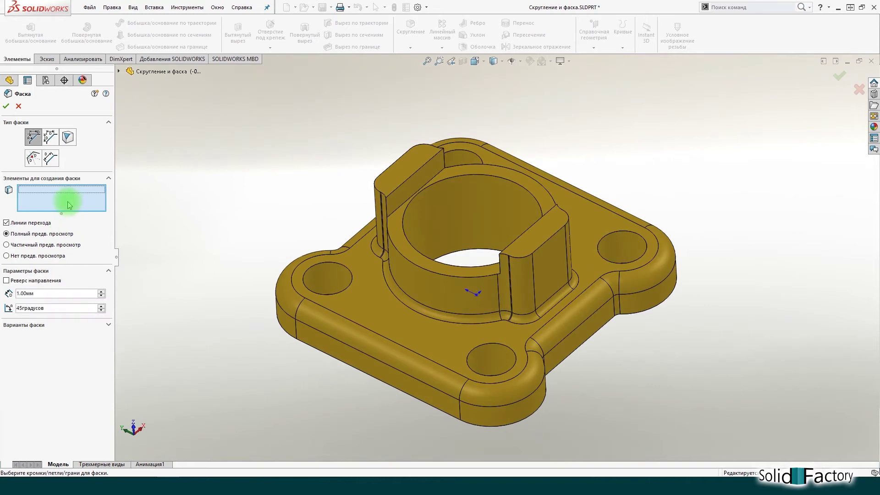
{"action": "left_click", "coordinate": [321, 275]}
{"action": "left_click", "coordinate": [502, 353]}
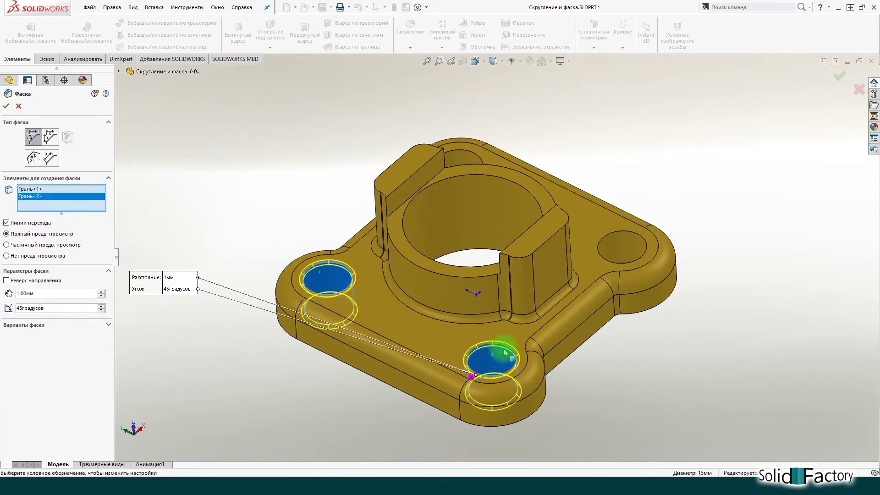
{"action": "left_click", "coordinate": [625, 249]}
{"action": "left_click", "coordinate": [469, 160]}
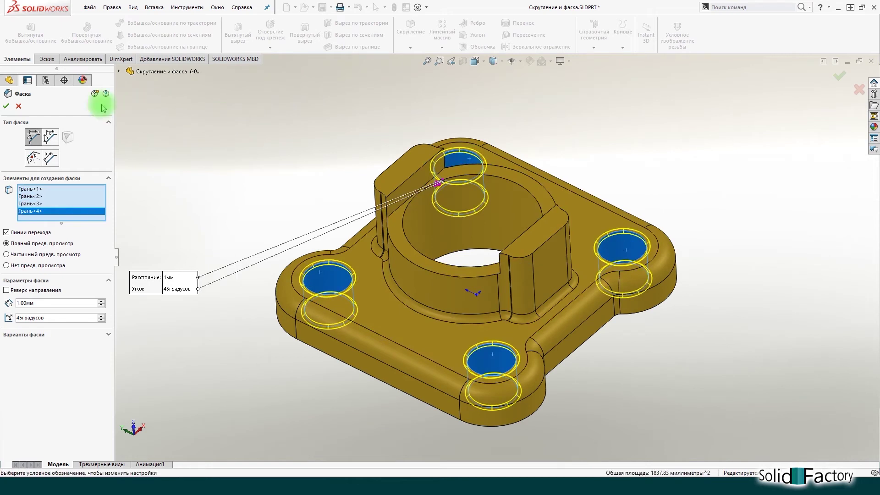
{"action": "left_click", "coordinate": [6, 105]}
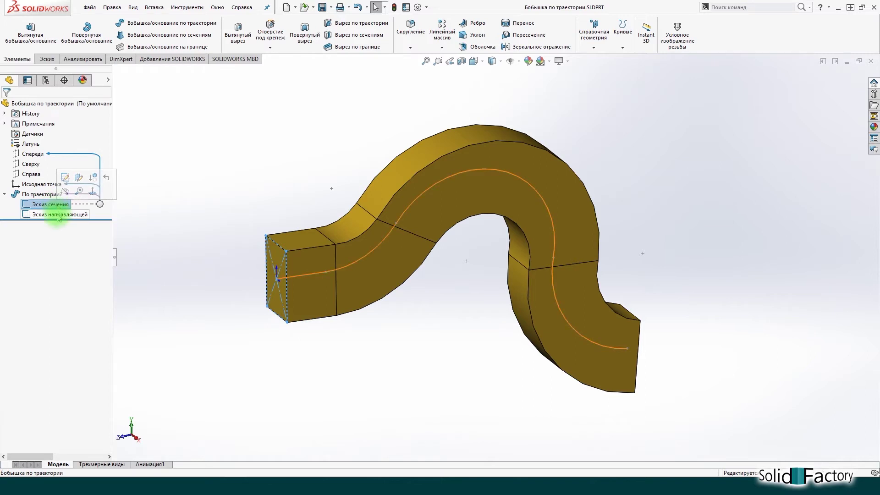
Inspect the sweep's guide path sketch, then switch to the Шплинт cotter-pin part window.
{"action": "left_click", "coordinate": [58, 216]}
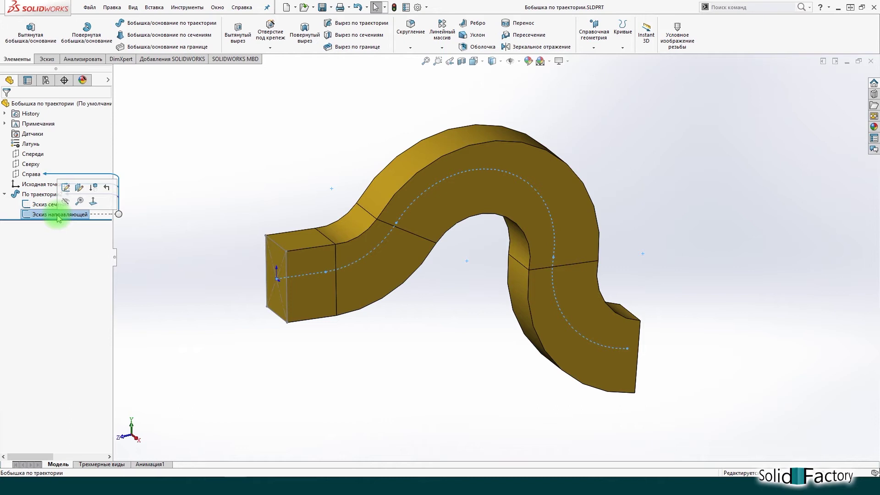
{"action": "left_click", "coordinate": [161, 104]}
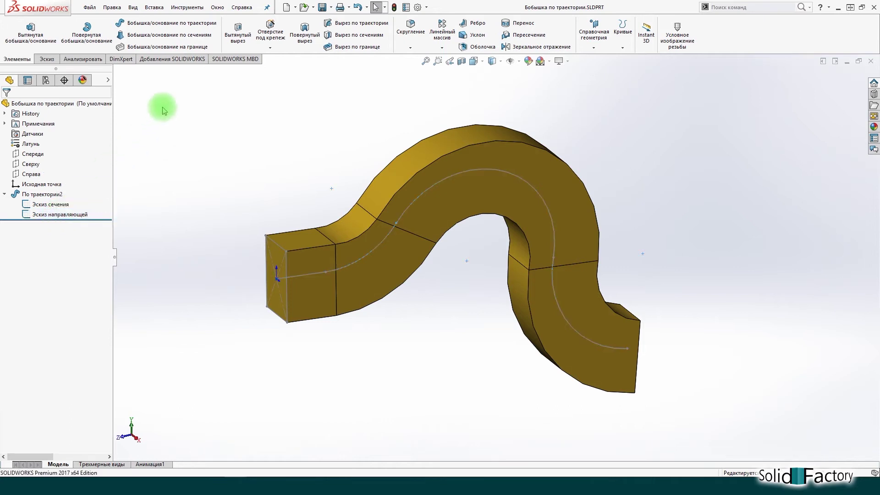
{"action": "left_click", "coordinate": [155, 8]}
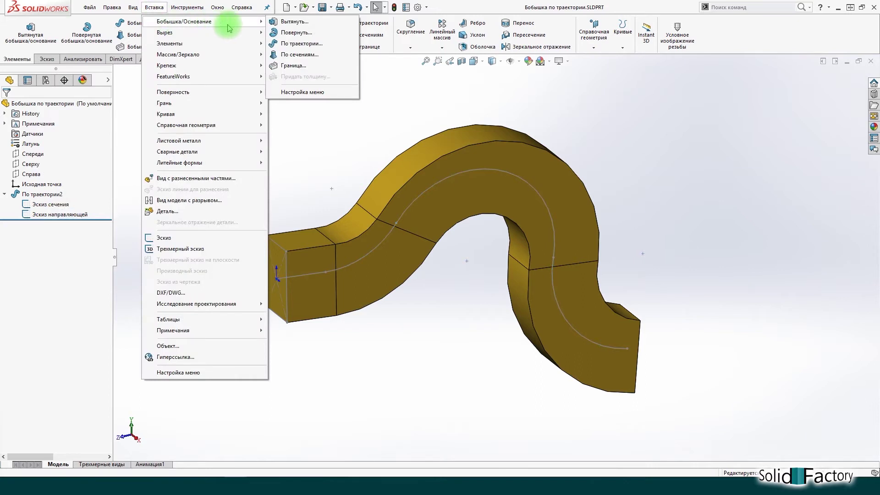
{"action": "mouse_move", "coordinate": [199, 32]}
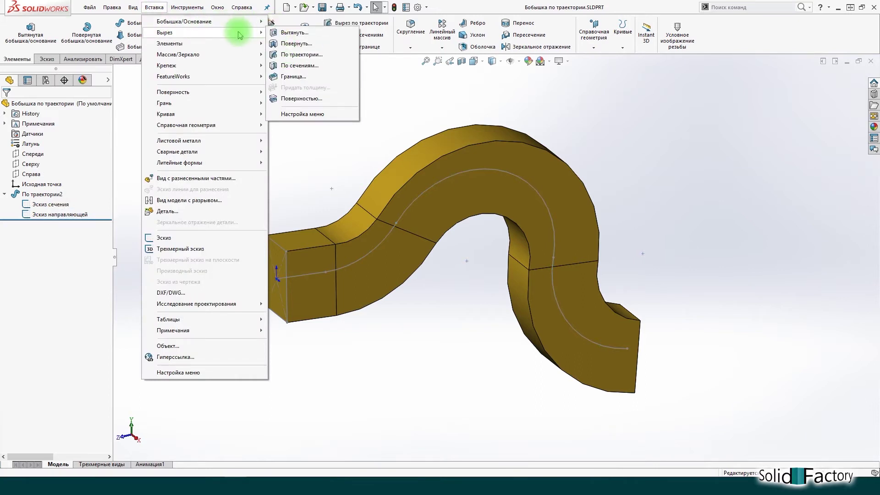
{"action": "mouse_move", "coordinate": [164, 32]}
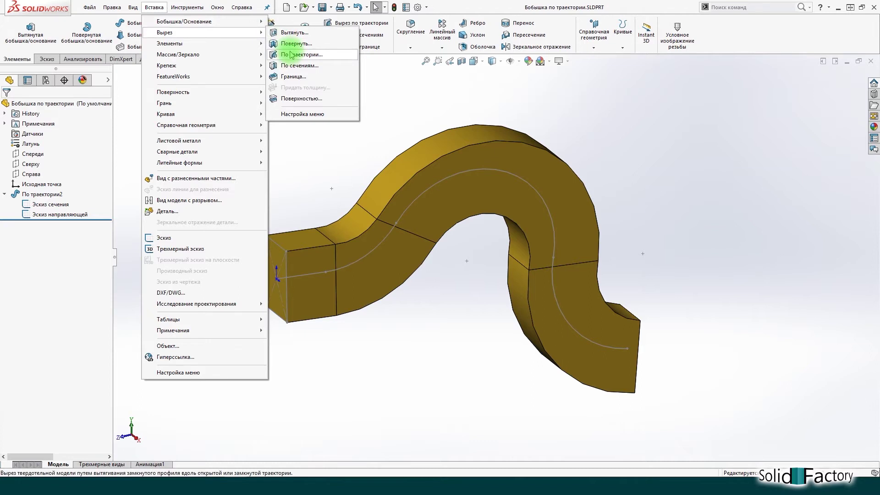
{"action": "left_click", "coordinate": [130, 87]}
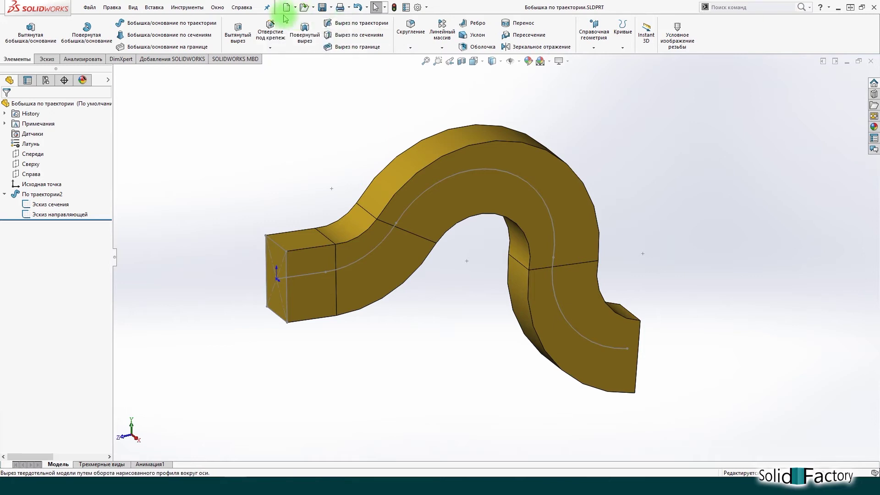
{"action": "left_click", "coordinate": [217, 7]}
{"action": "left_click", "coordinate": [243, 120]}
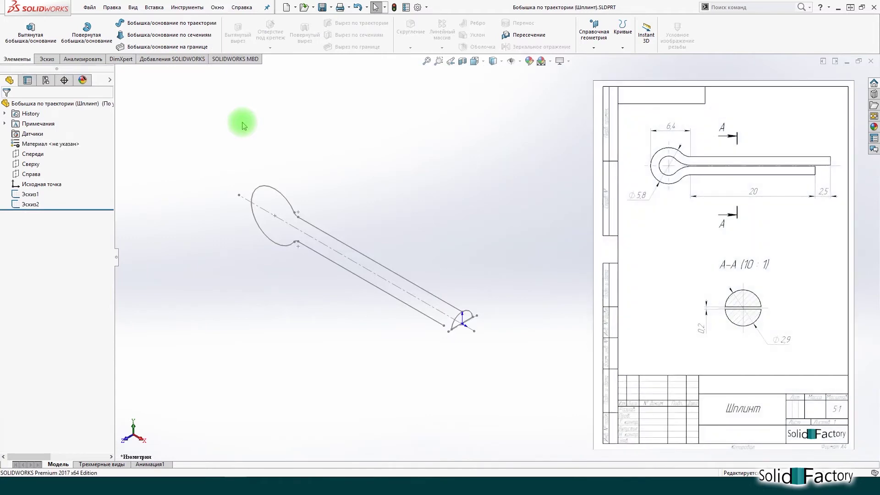
Sweep profile Эскиз1 along path Эскиз2 to form the solid cotter pin.
{"action": "left_click", "coordinate": [35, 195]}
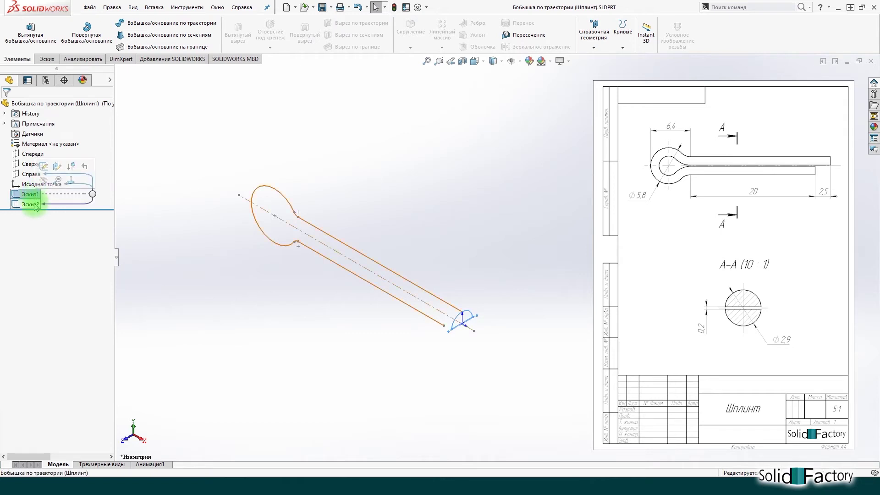
{"action": "left_click", "coordinate": [36, 205]}
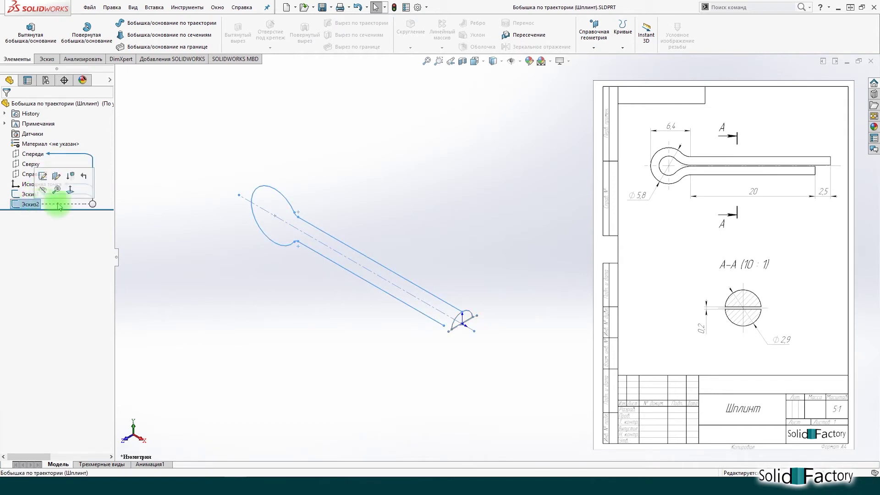
{"action": "left_click", "coordinate": [168, 205]}
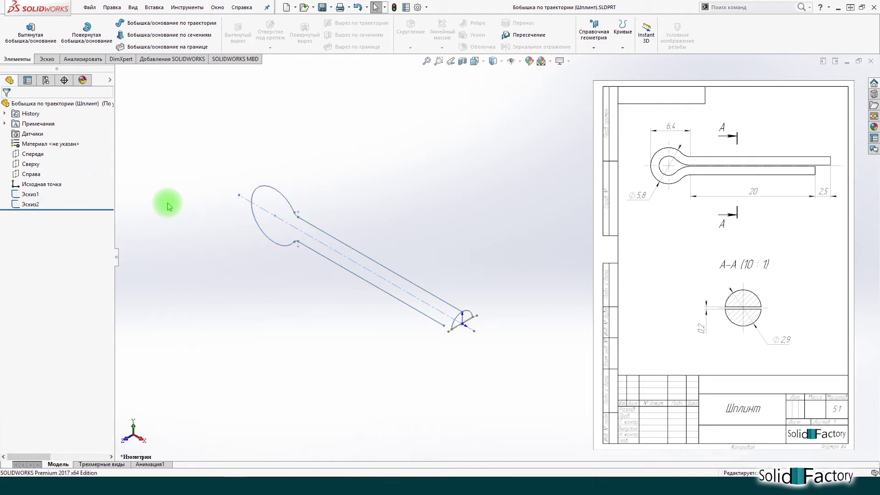
{"action": "left_click", "coordinate": [176, 23]}
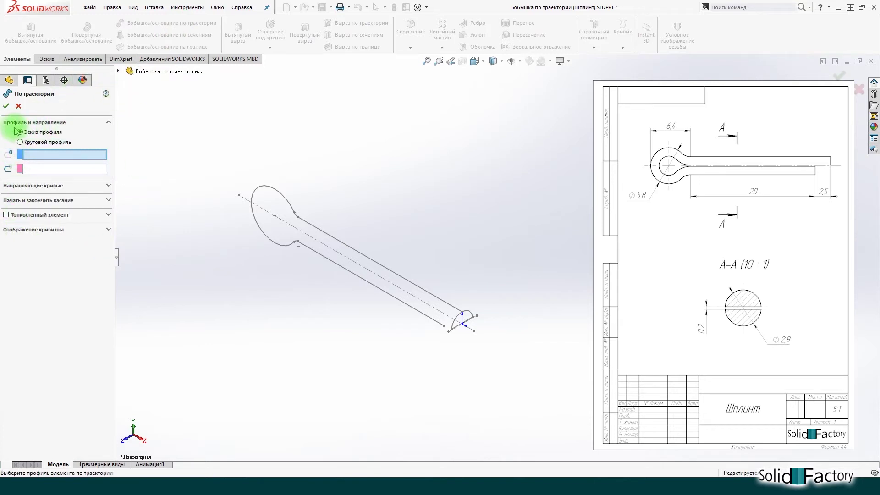
{"action": "left_click", "coordinate": [459, 319]}
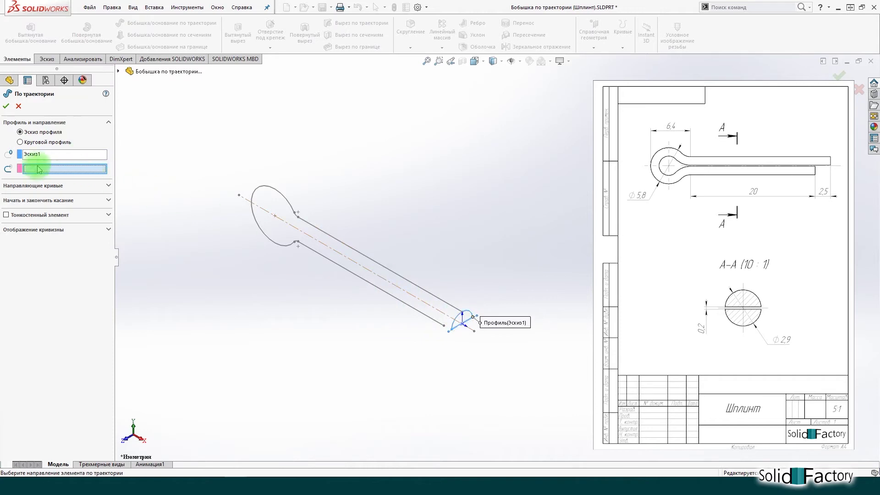
{"action": "left_click", "coordinate": [356, 251]}
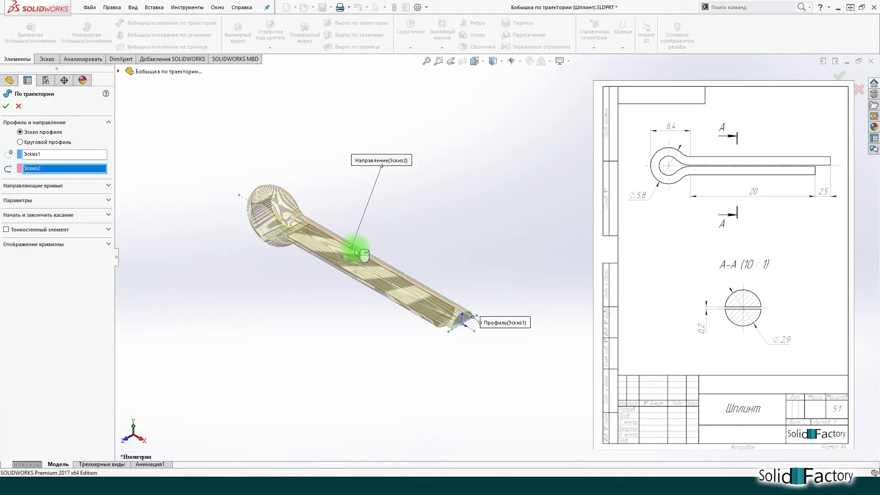
{"action": "left_click", "coordinate": [6, 106]}
{"action": "left_click", "coordinate": [474, 61]}
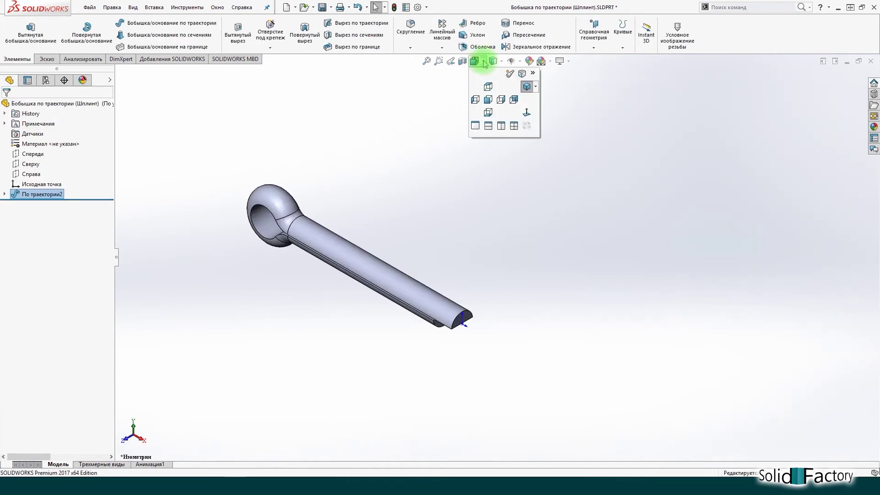
{"action": "left_click", "coordinate": [487, 101]}
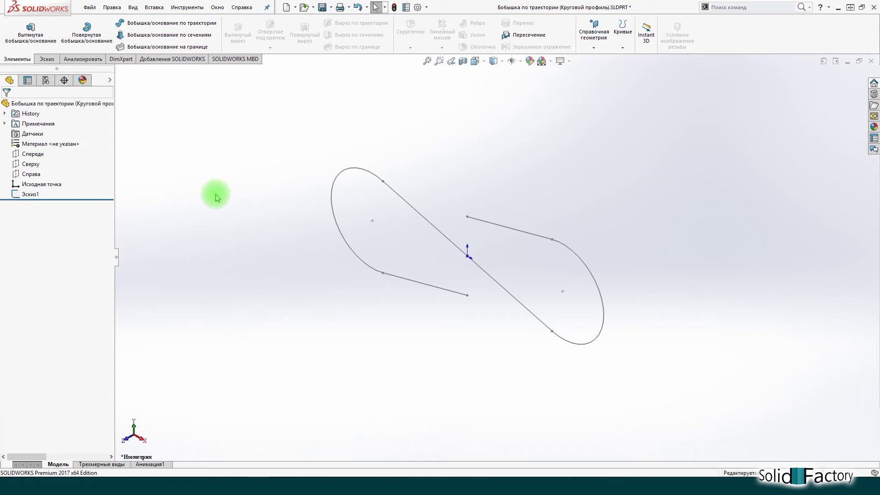
Sweep a 6 mm circular profile along figure-eight Эскиз1, then show the front view.
{"action": "left_click", "coordinate": [30, 195]}
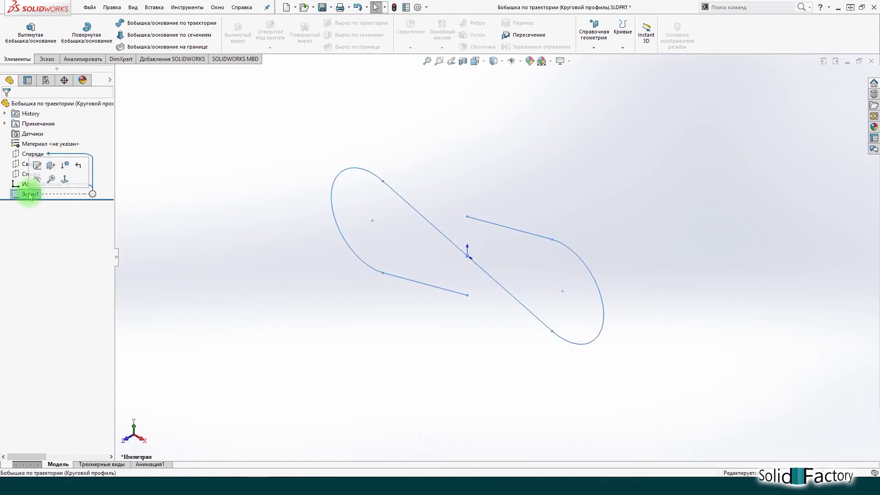
{"action": "left_click", "coordinate": [182, 180]}
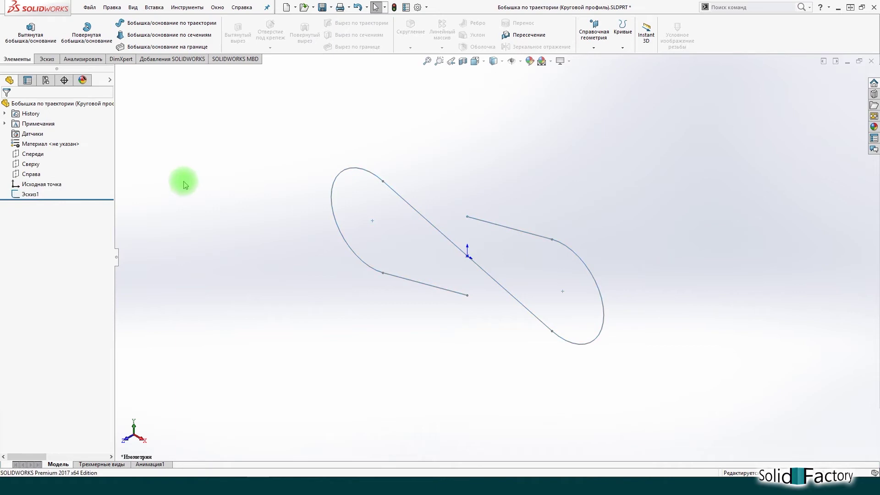
{"action": "left_click", "coordinate": [173, 24]}
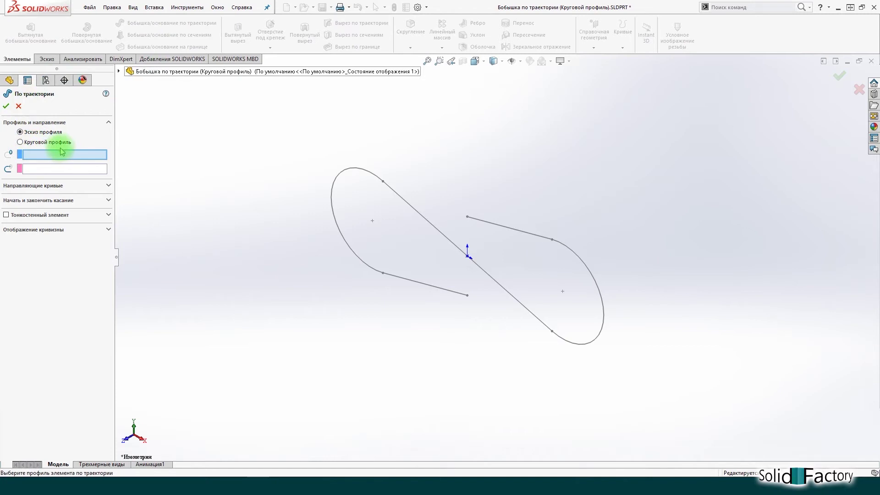
{"action": "left_click", "coordinate": [20, 142]}
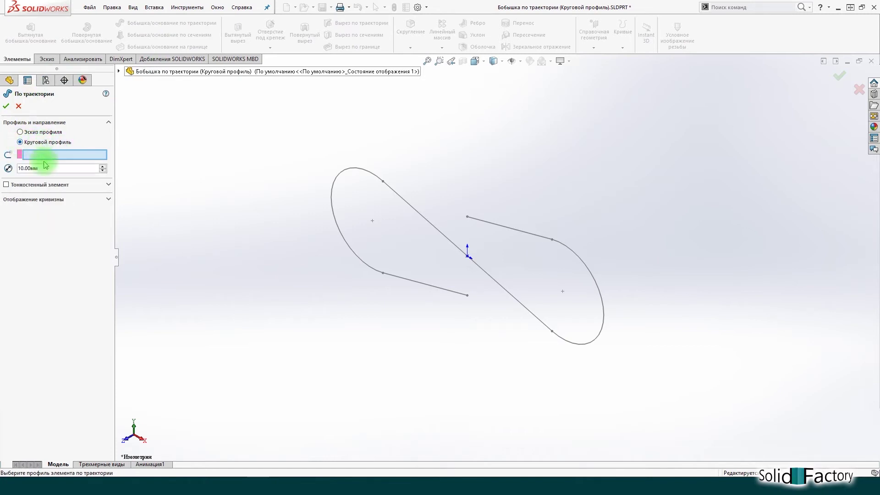
{"action": "left_click_drag", "start_coordinate": [18, 168], "coordinate": [67, 166]}
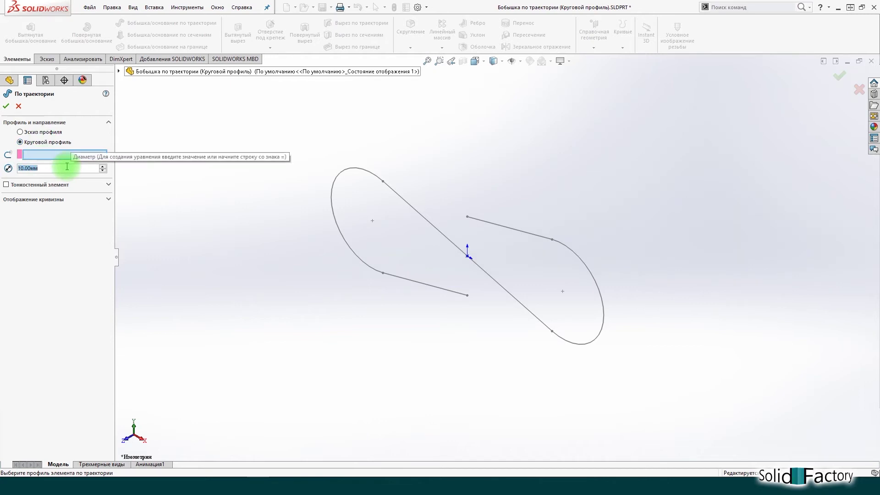
{"action": "type", "text": "6"}
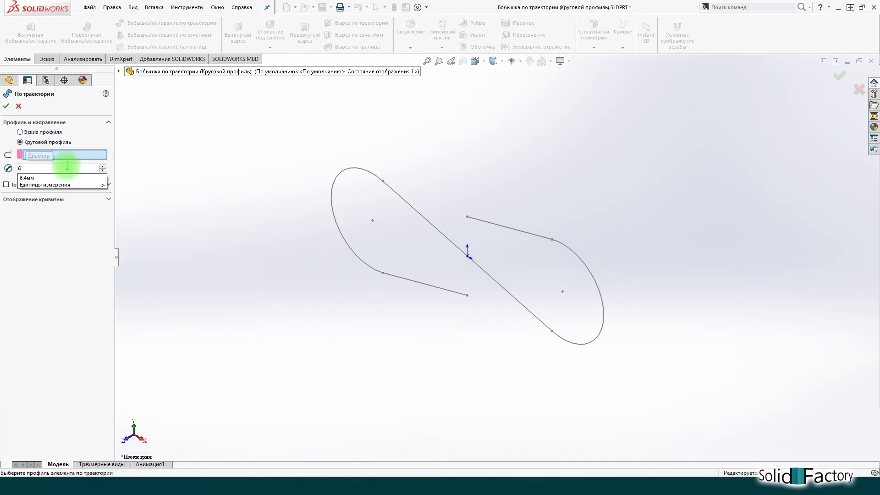
{"action": "key", "text": "Return"}
{"action": "left_click", "coordinate": [70, 155]}
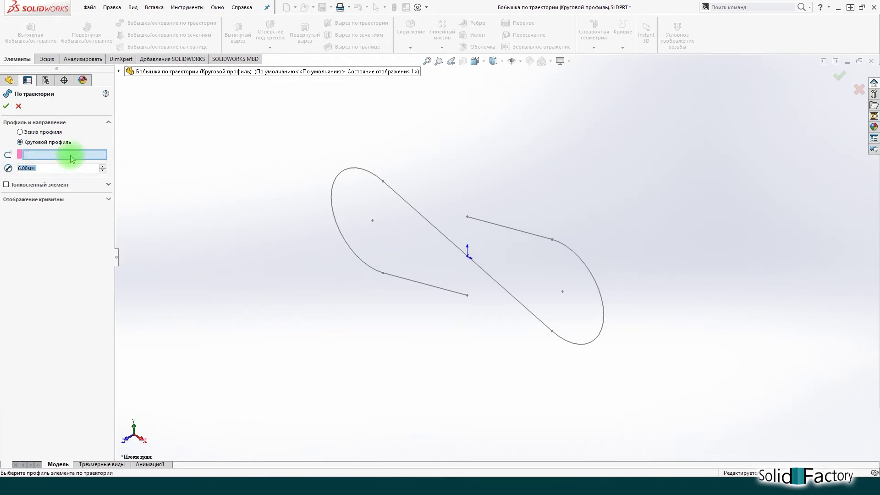
{"action": "left_click", "coordinate": [331, 198]}
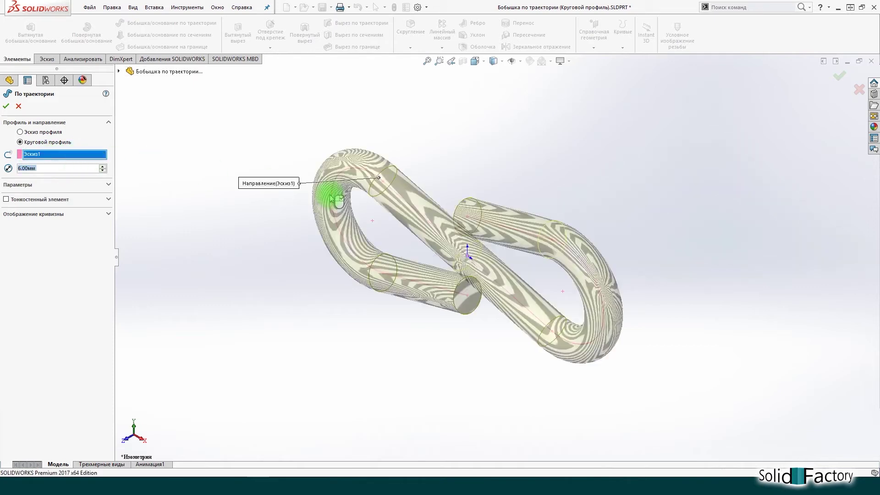
{"action": "left_click", "coordinate": [6, 106]}
{"action": "left_click", "coordinate": [475, 61]}
{"action": "left_click", "coordinate": [473, 110]}
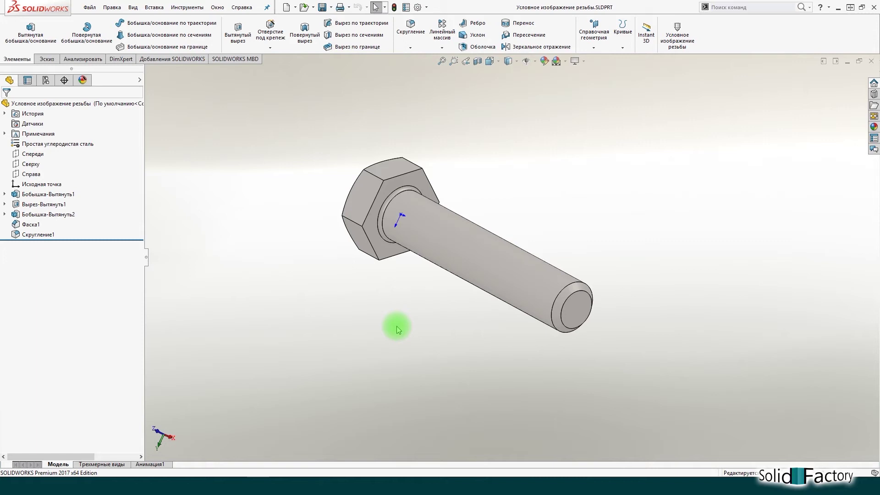
{"action": "left_click", "coordinate": [154, 8]}
{"action": "mouse_move", "coordinate": [173, 330]}
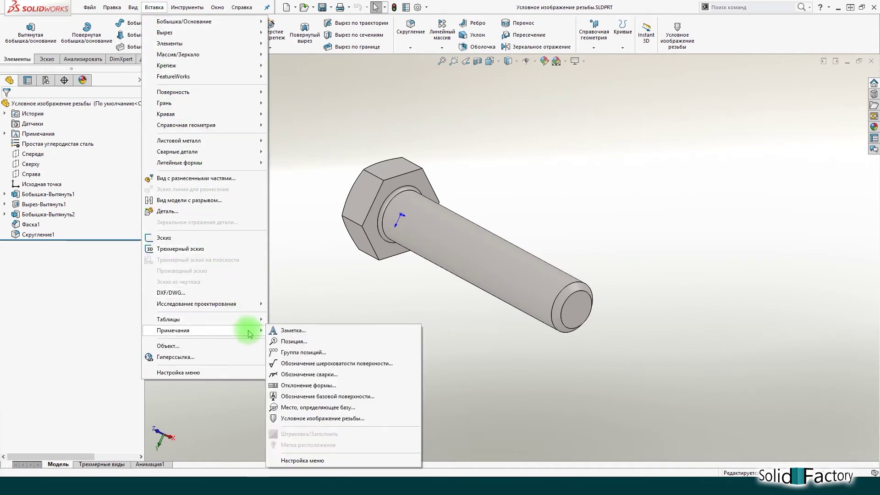
{"action": "left_click", "coordinate": [319, 418]}
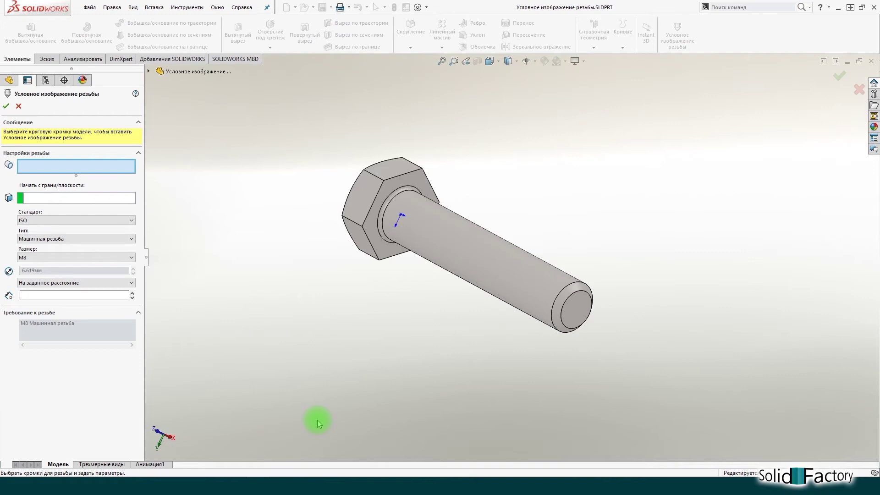
{"action": "left_click", "coordinate": [48, 221]}
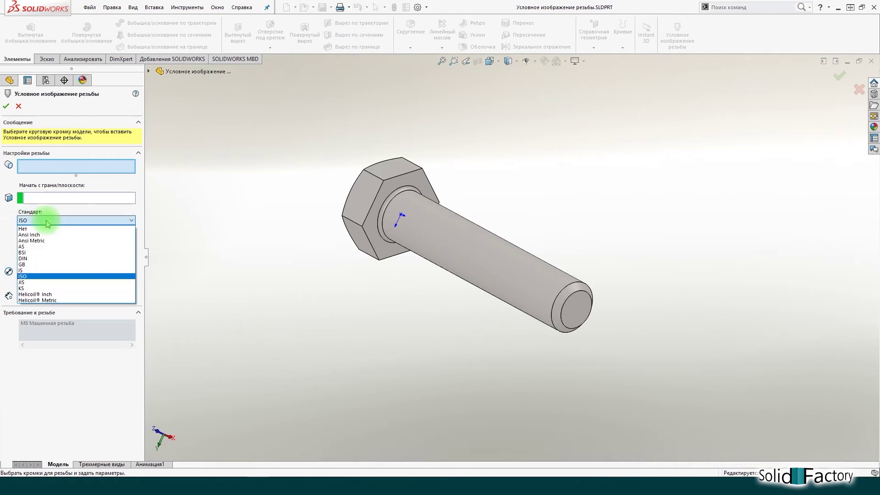
{"action": "left_click", "coordinate": [42, 276]}
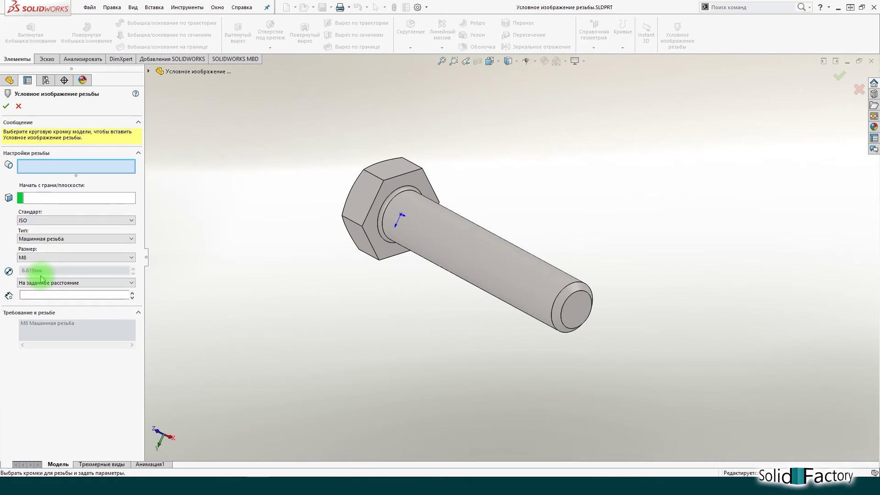
{"action": "left_click", "coordinate": [58, 239]}
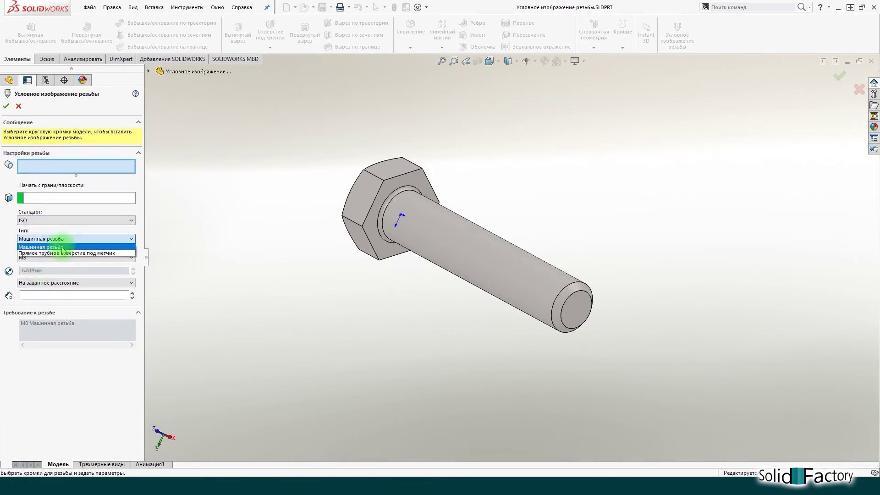
{"action": "left_click", "coordinate": [62, 247]}
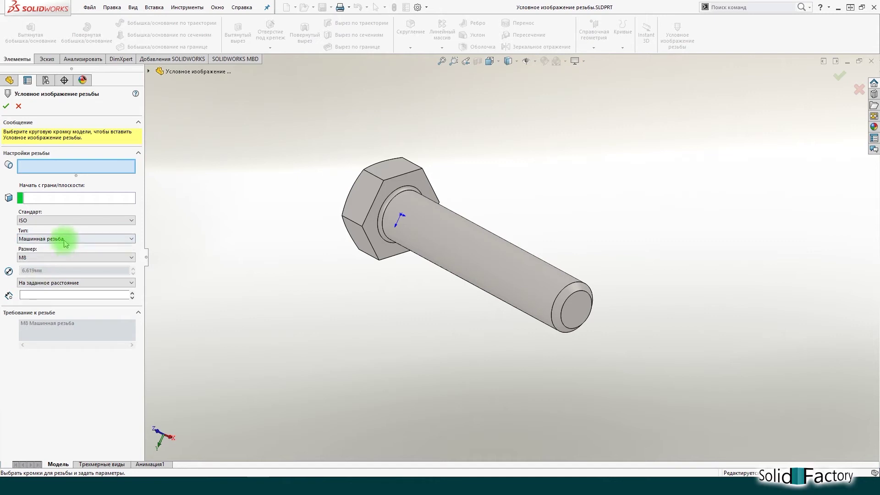
{"action": "left_click", "coordinate": [60, 238]}
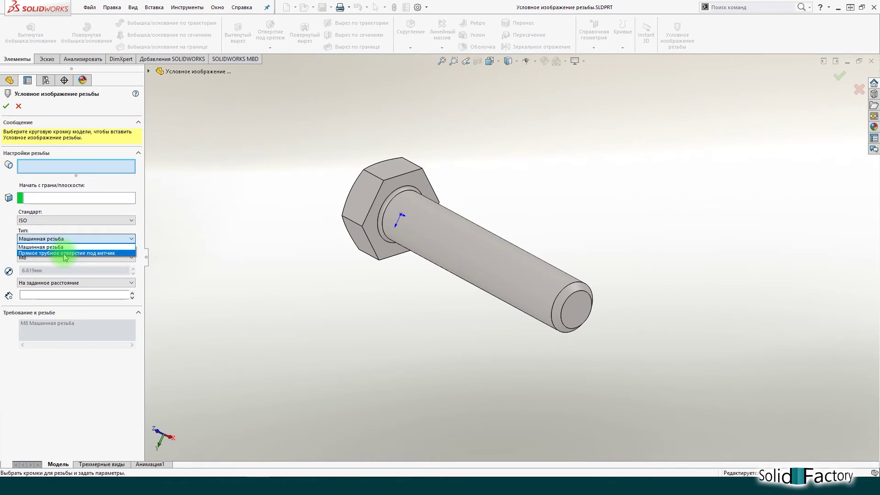
{"action": "left_click", "coordinate": [67, 248]}
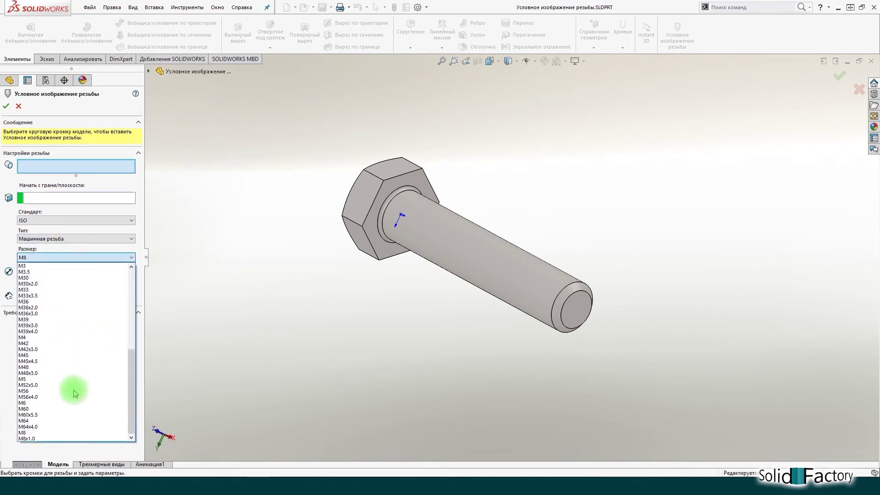
{"action": "left_click", "coordinate": [68, 432]}
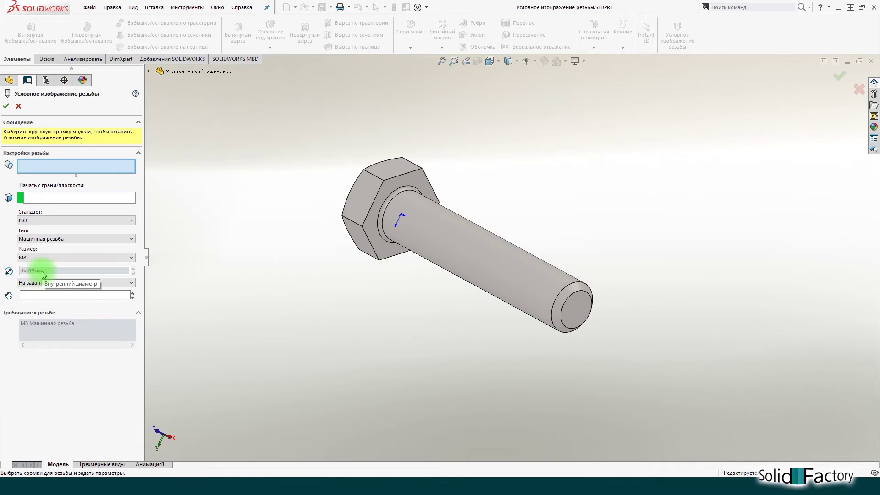
{"action": "left_click", "coordinate": [73, 220]}
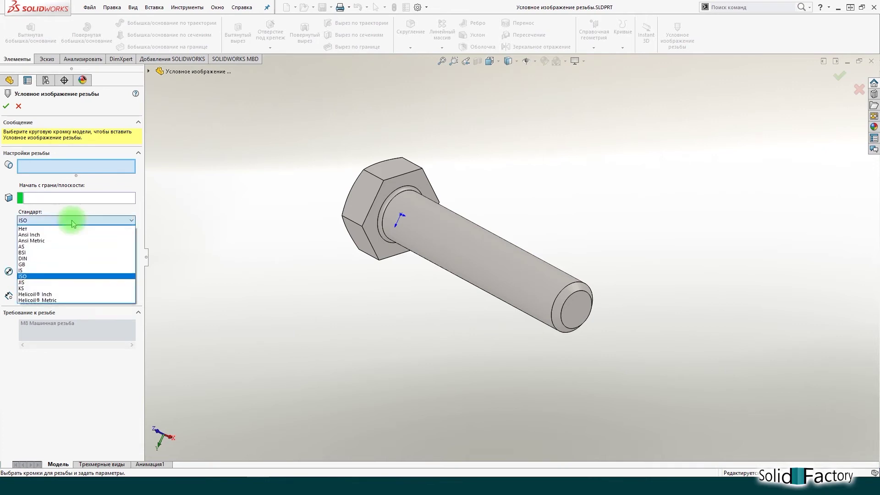
{"action": "left_click", "coordinate": [71, 229]}
{"action": "left_click_drag", "start_coordinate": [69, 234], "coordinate": [15, 234]}
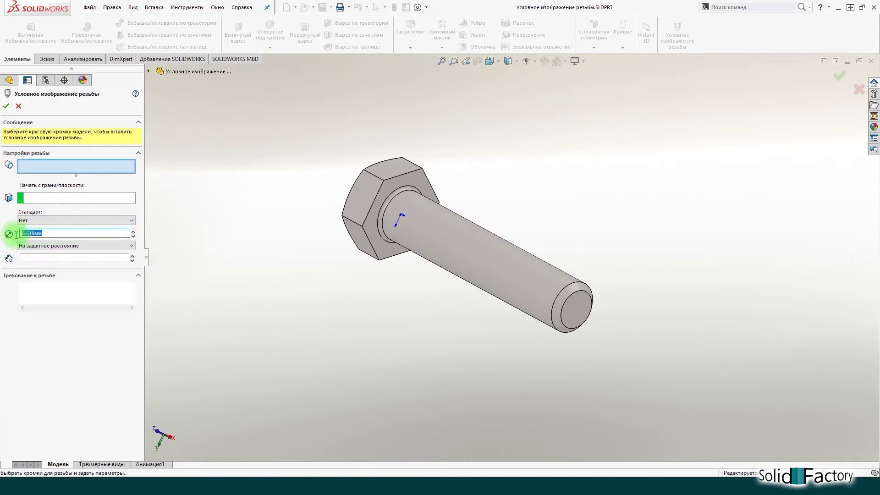
{"action": "left_click", "coordinate": [73, 220]}
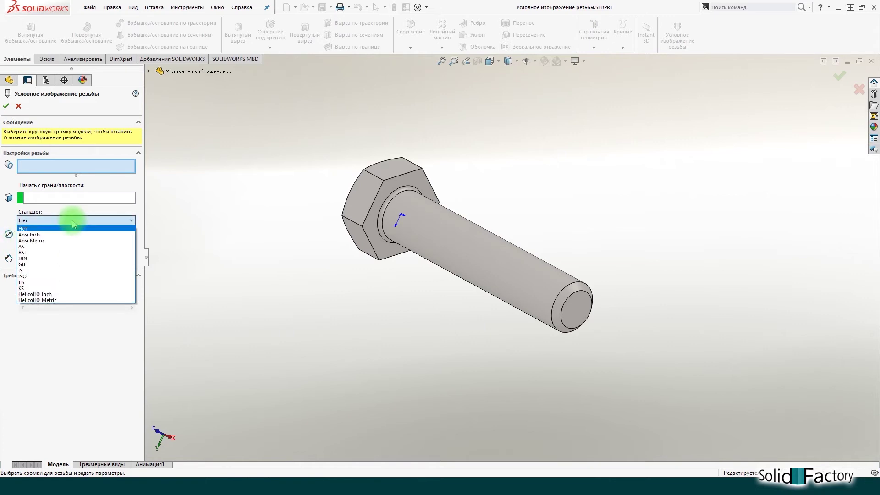
{"action": "left_click", "coordinate": [71, 276]}
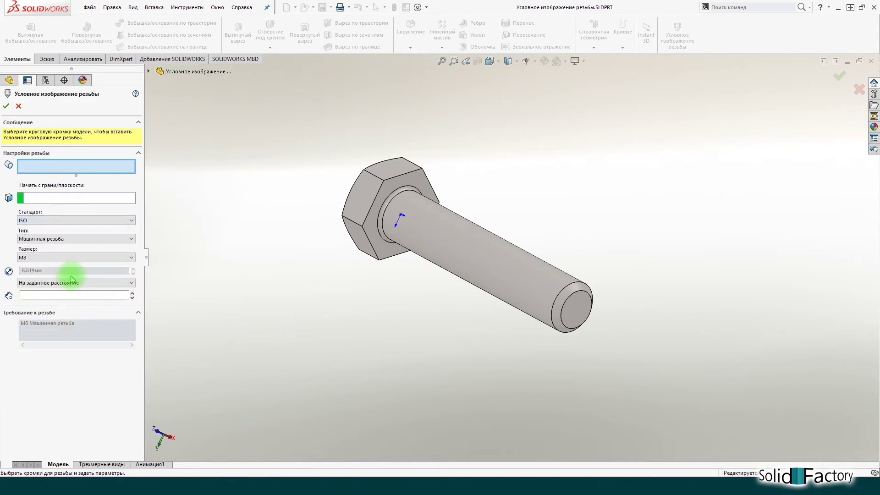
Add an M8 cosmetic thread from the bolt end edge with a Blind depth of 22 mm.
{"action": "left_click", "coordinate": [573, 286]}
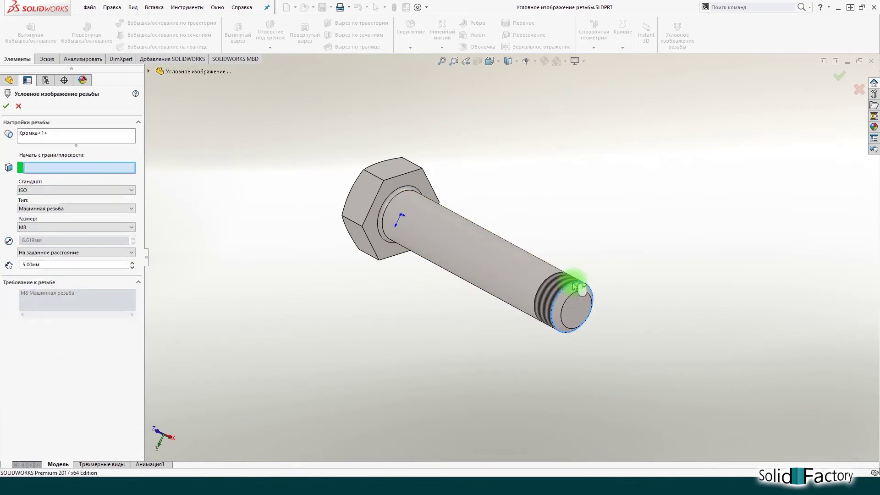
{"action": "left_click", "coordinate": [129, 252]}
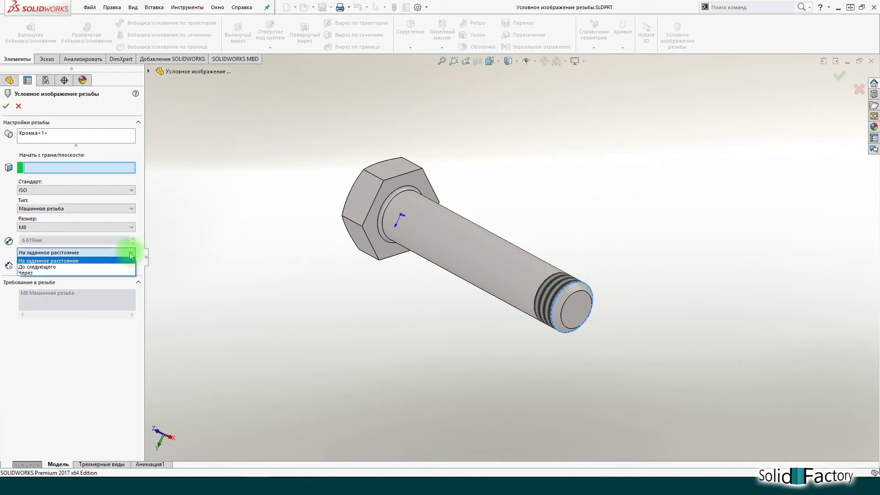
{"action": "left_click", "coordinate": [128, 267]}
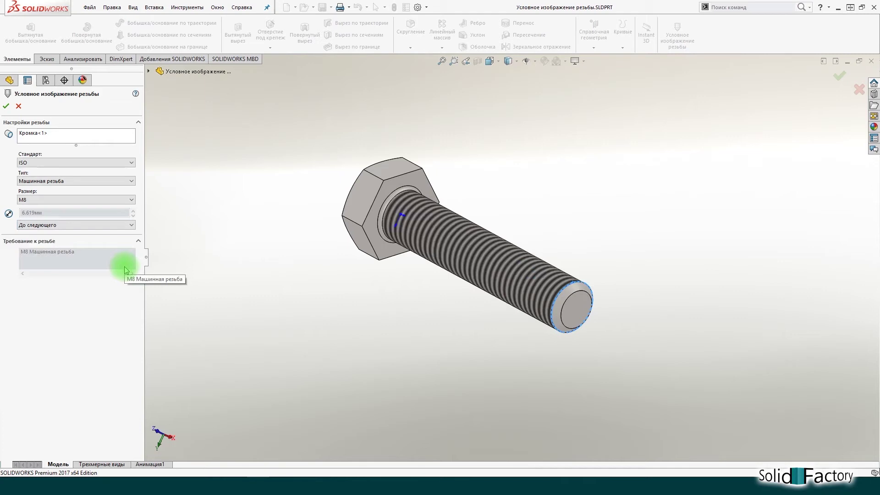
{"action": "left_click", "coordinate": [129, 225]}
{"action": "left_click", "coordinate": [130, 239]}
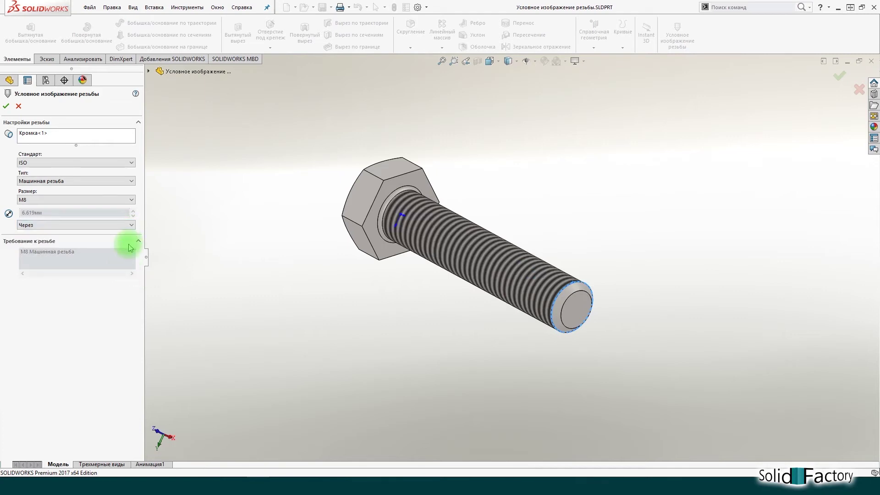
{"action": "left_click", "coordinate": [129, 225]}
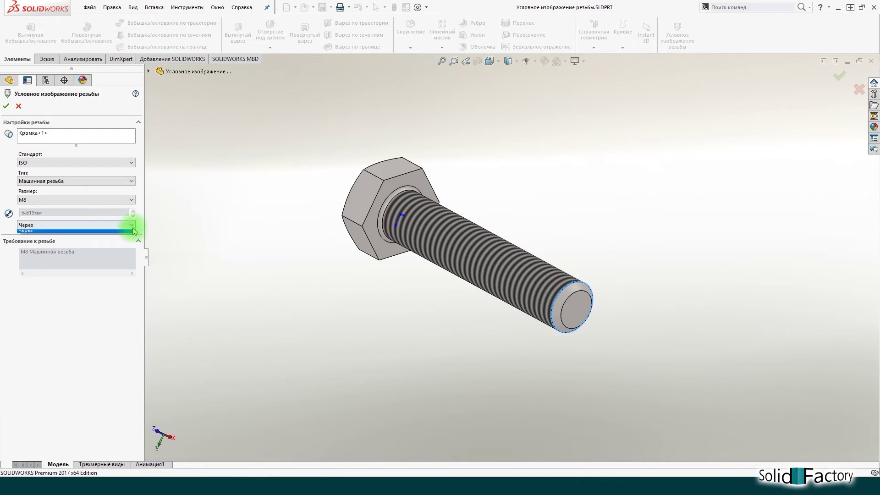
{"action": "left_click", "coordinate": [129, 232]}
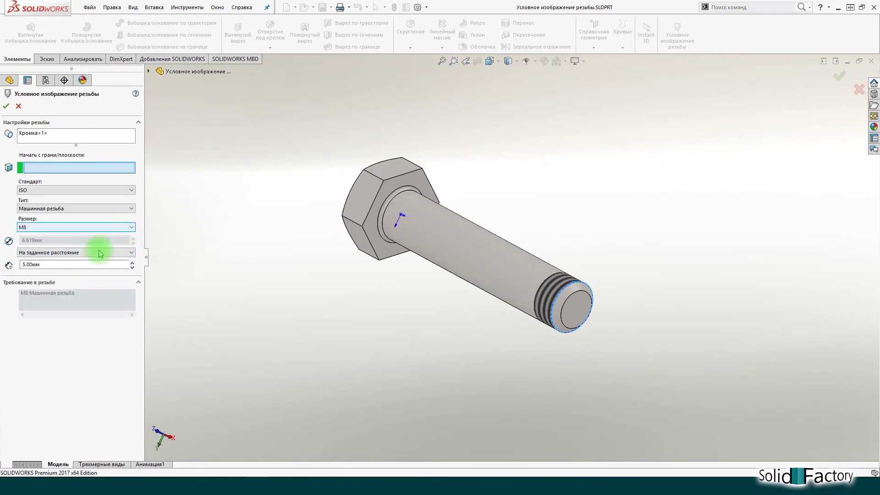
{"action": "double_click", "coordinate": [59, 264]}
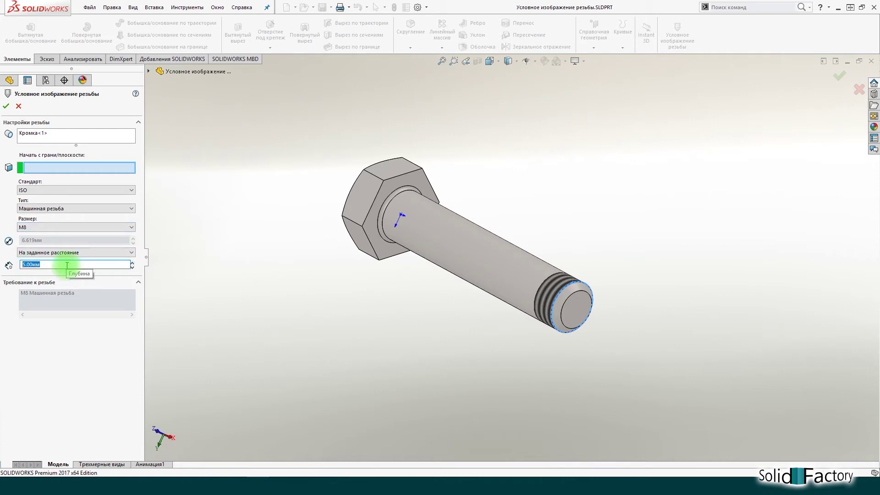
{"action": "type", "text": "22"}
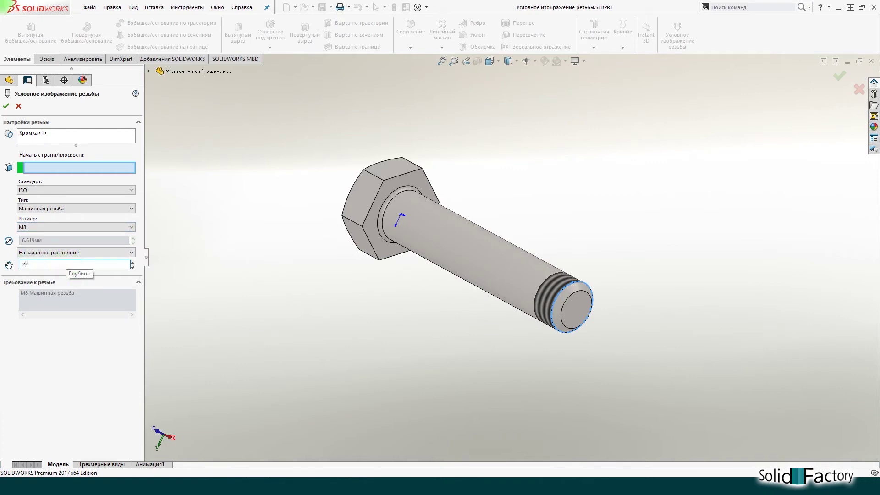
{"action": "key", "text": "Return"}
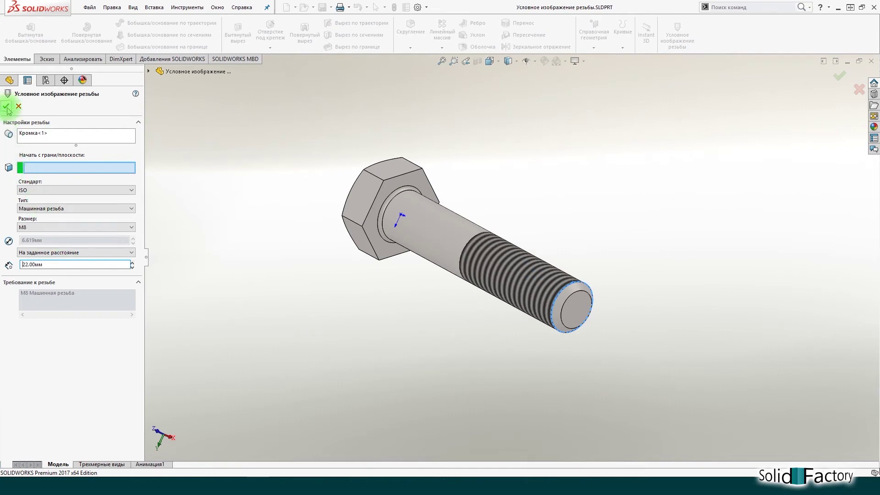
{"action": "left_click", "coordinate": [6, 106]}
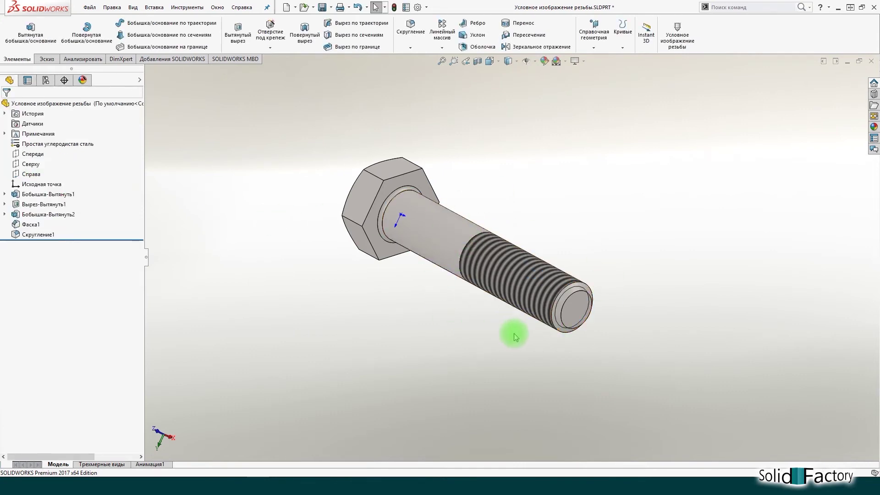
View the bolt end face-on and locate Условное изображение резьбы1 under Бобышка-Вытянуть2.
{"action": "left_click", "coordinate": [571, 308]}
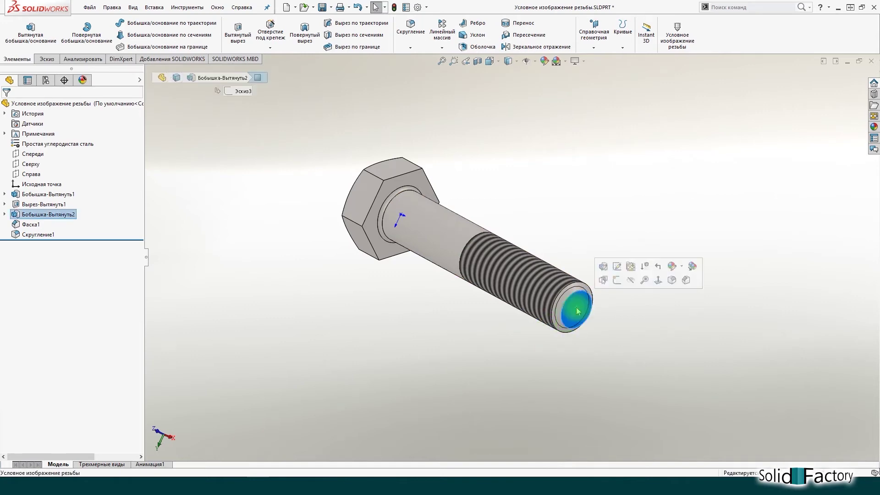
{"action": "left_click", "coordinate": [658, 283]}
{"action": "left_click", "coordinate": [694, 281]}
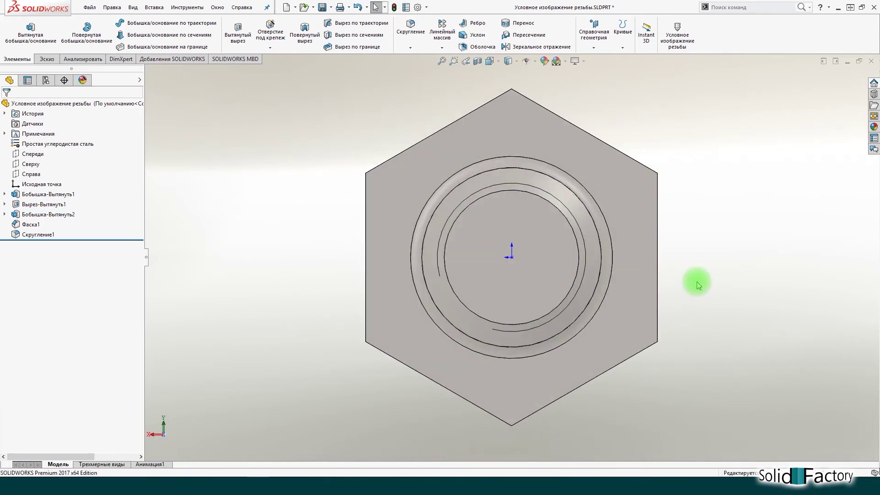
{"action": "left_click", "coordinate": [584, 248]}
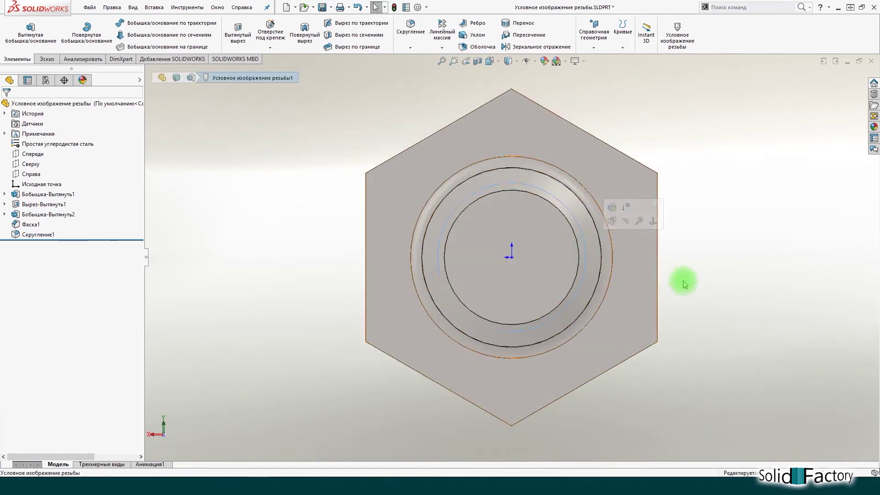
{"action": "left_click", "coordinate": [724, 295]}
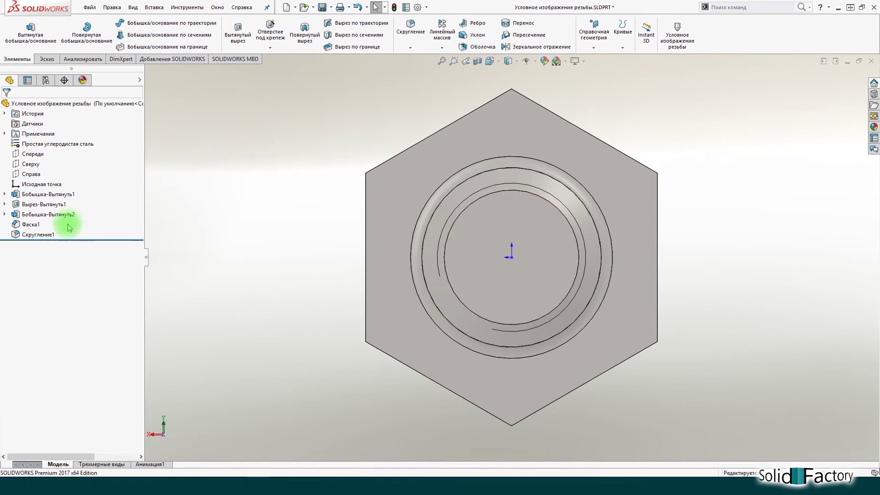
{"action": "left_click", "coordinate": [5, 215]}
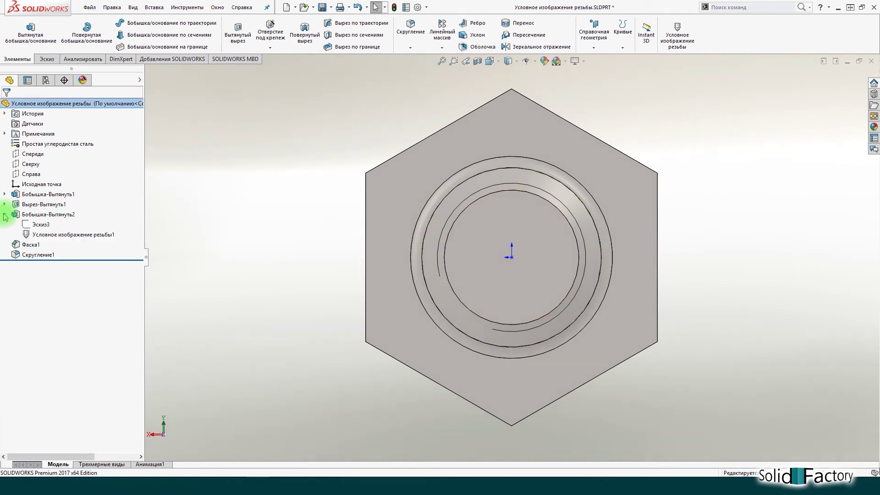
{"action": "left_click", "coordinate": [52, 235]}
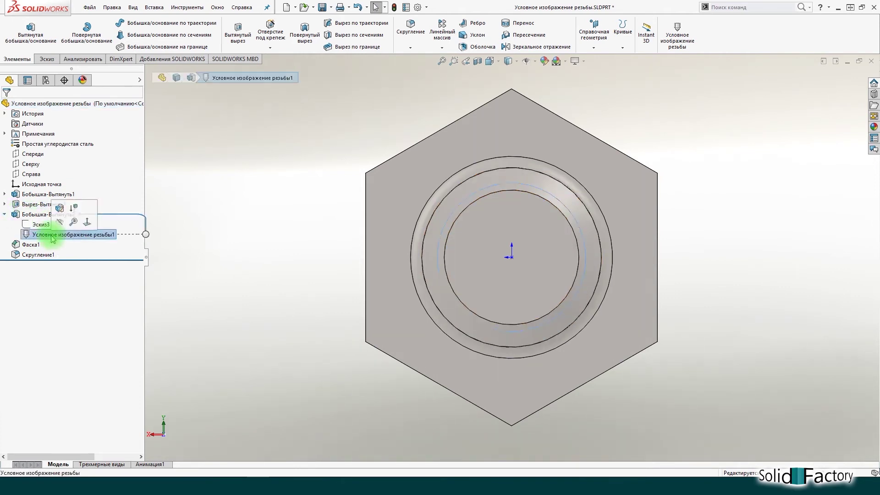
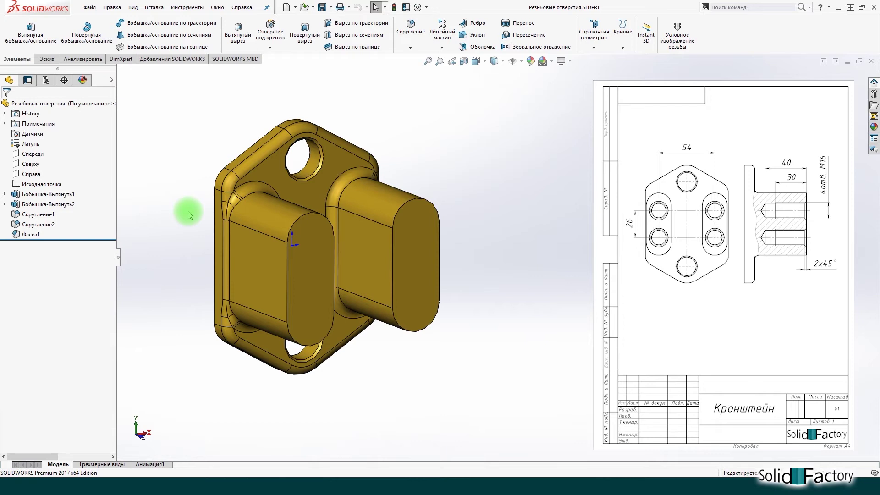
Start the Hole Wizard for a fastener hole on the bracket, showing the ISO tapped-hole settings.
{"action": "left_click", "coordinate": [154, 7]}
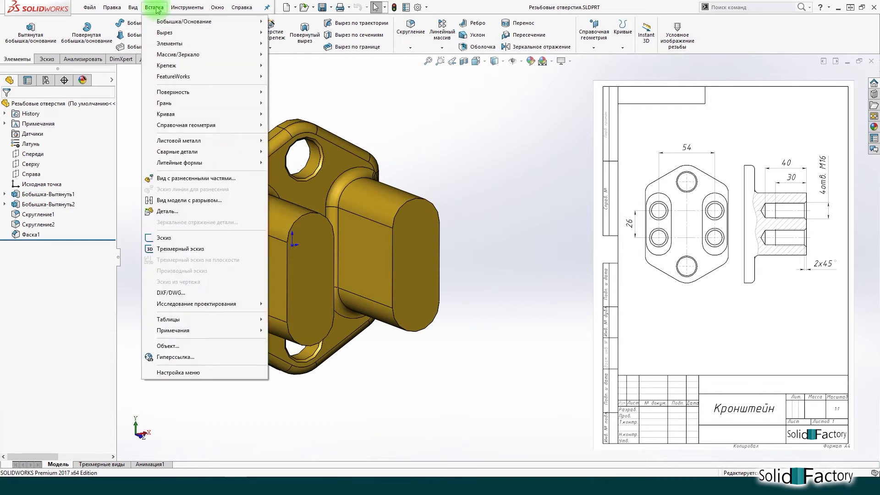
{"action": "mouse_move", "coordinate": [170, 43]}
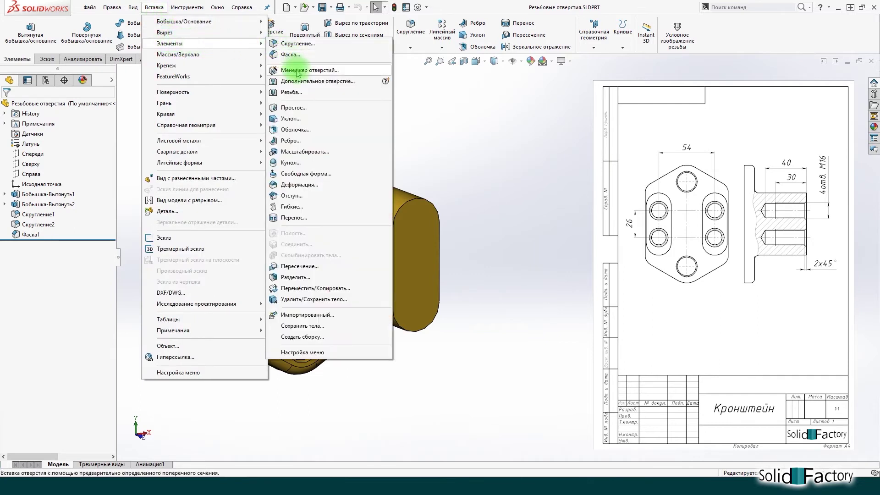
{"action": "left_click", "coordinate": [110, 71]}
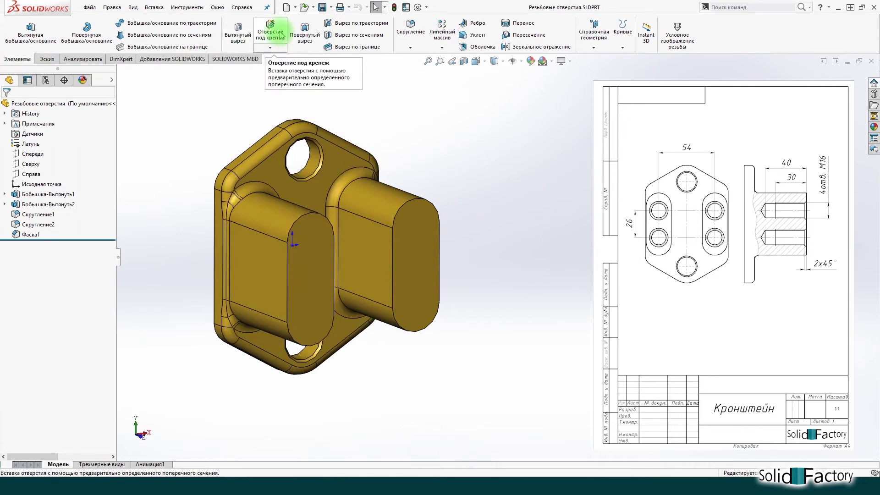
{"action": "left_click", "coordinate": [279, 31]}
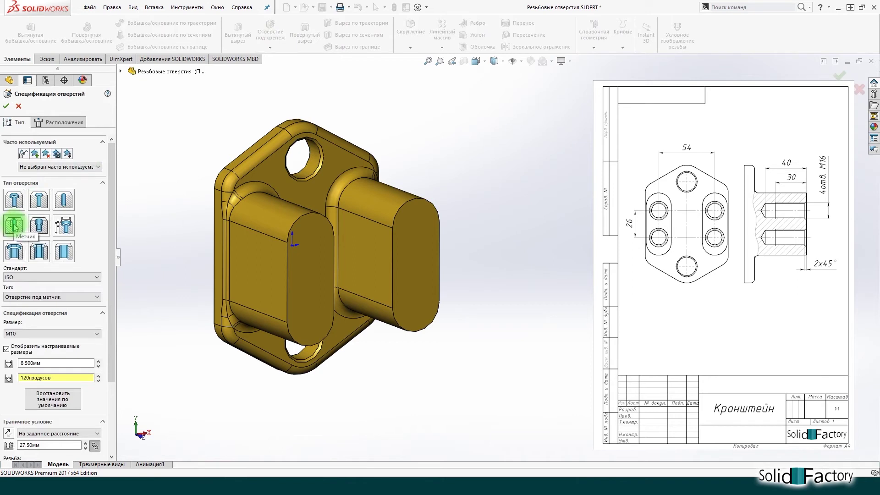
Set the tapped hole to the ISO standard, size M16, with custom sizing enabled.
{"action": "left_click", "coordinate": [41, 276]}
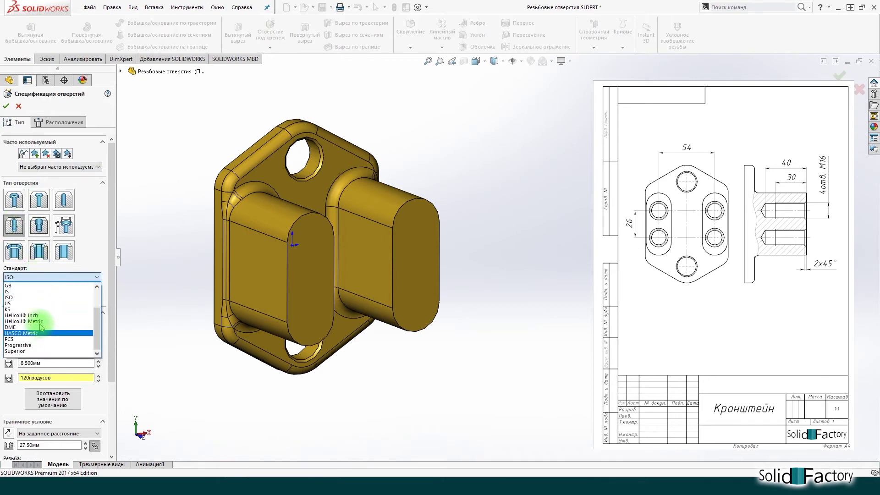
{"action": "left_click", "coordinate": [43, 298]}
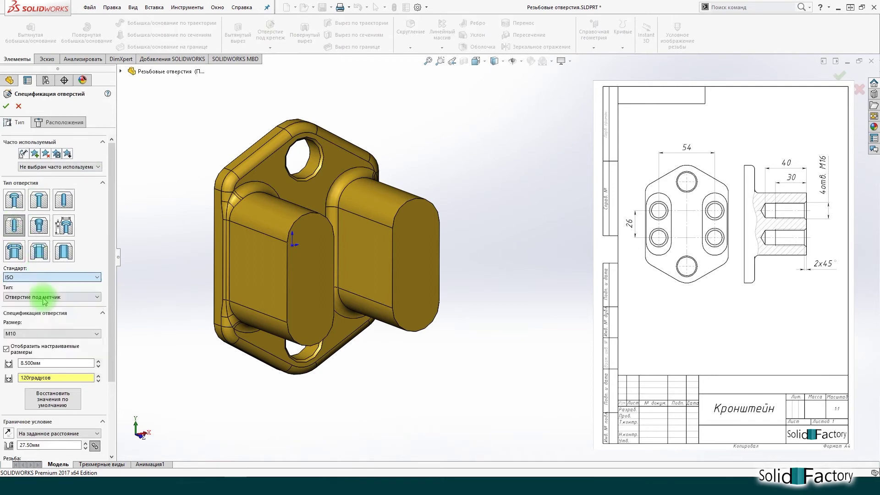
{"action": "left_click", "coordinate": [47, 332]}
{"action": "left_click", "coordinate": [48, 394]}
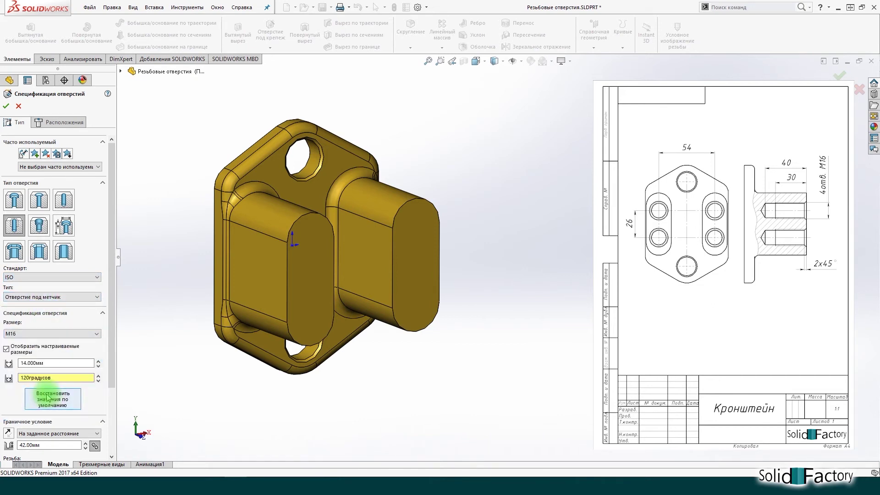
{"action": "left_click", "coordinate": [21, 362]}
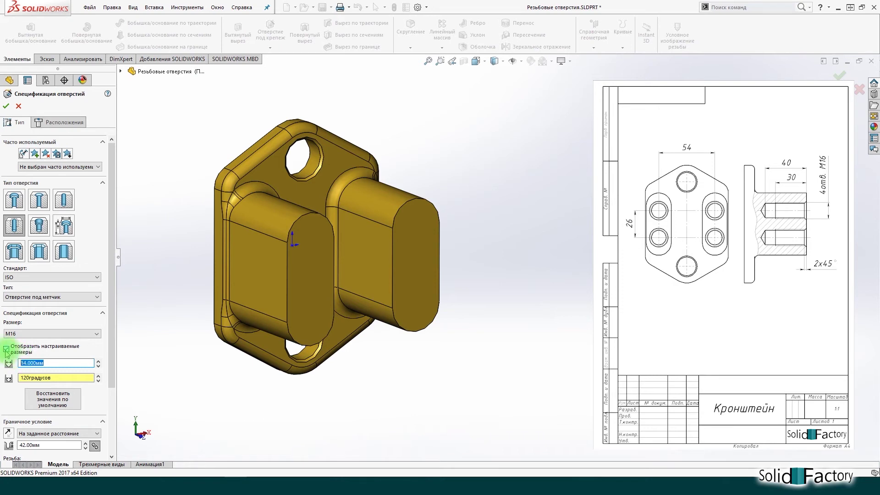
{"action": "left_click", "coordinate": [6, 350]}
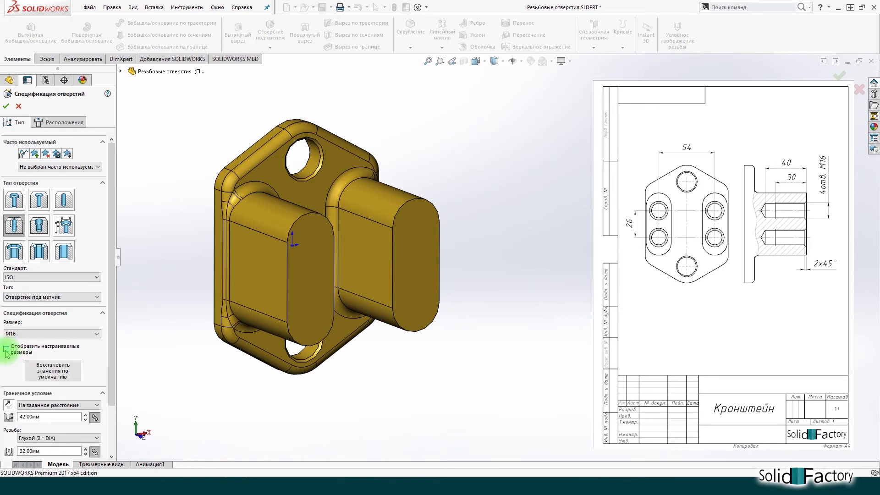
{"action": "left_click", "coordinate": [6, 351]}
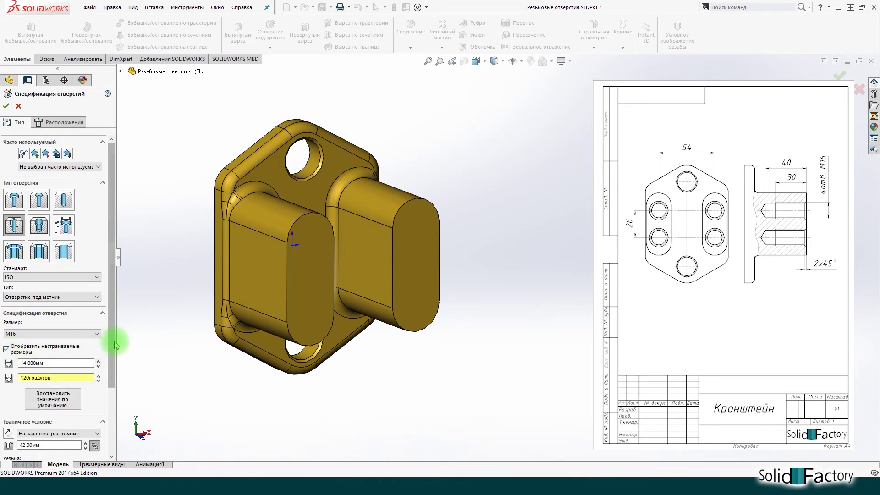
{"action": "left_click_drag", "start_coordinate": [111, 339], "coordinate": [115, 424]}
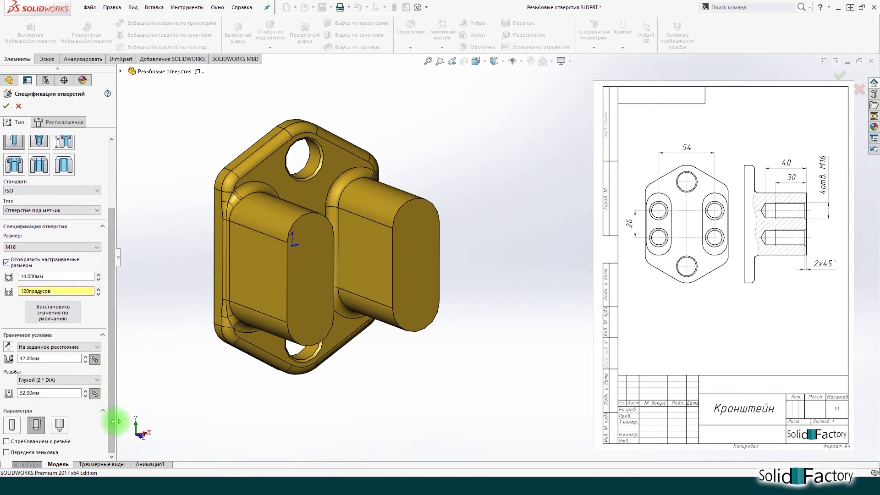
Keep the Blind end condition with 30 mm thread depth and 40 mm hole depth.
{"action": "left_click", "coordinate": [96, 348]}
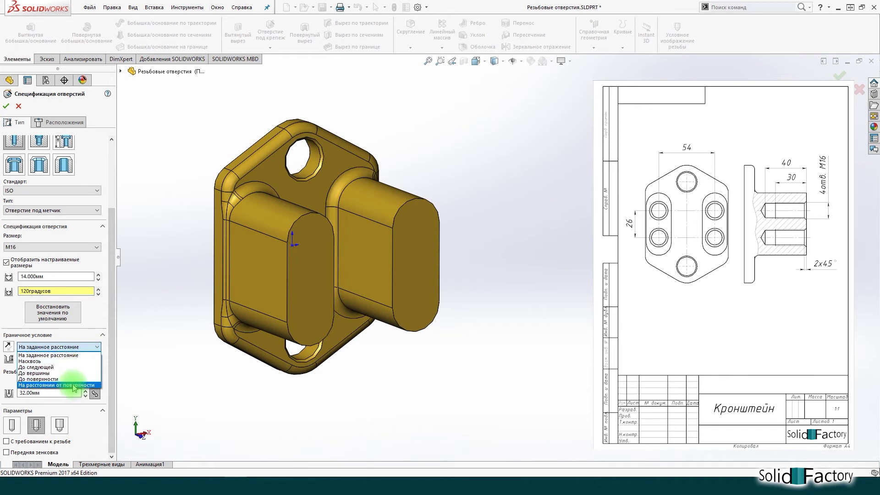
{"action": "left_click", "coordinate": [78, 355]}
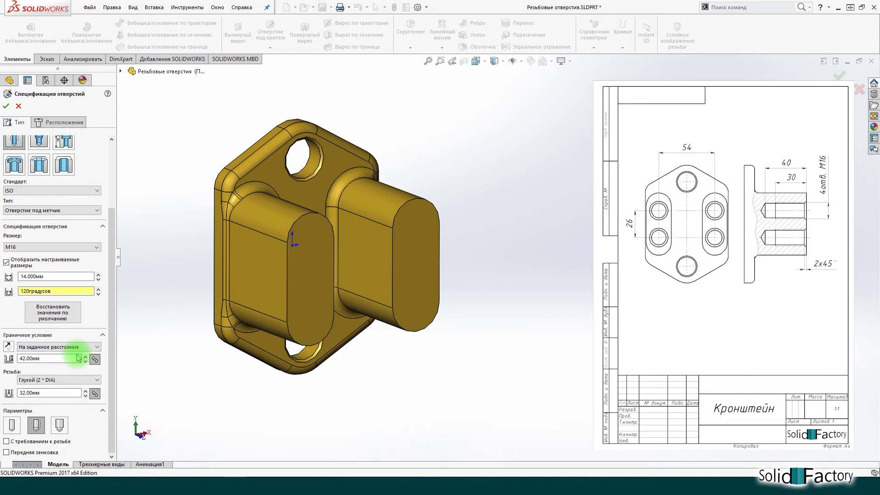
{"action": "left_click_drag", "start_coordinate": [79, 358], "coordinate": [8, 361]}
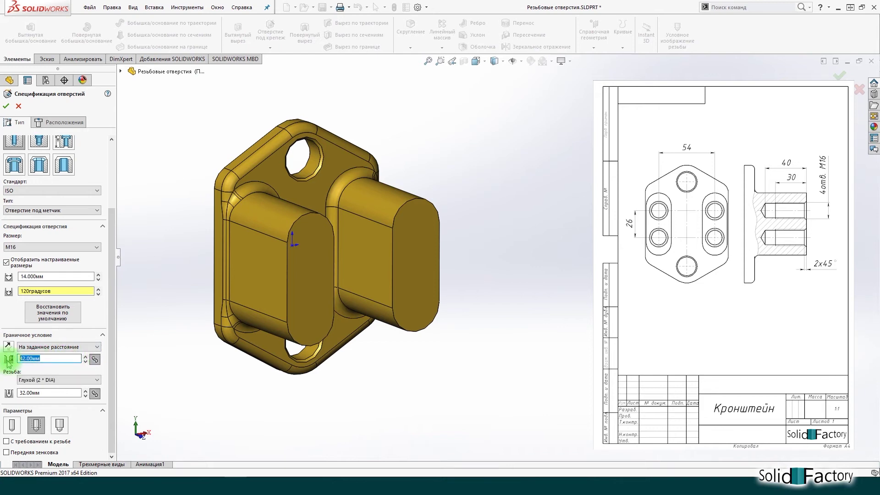
{"action": "left_click_drag", "start_coordinate": [71, 393], "coordinate": [12, 395]}
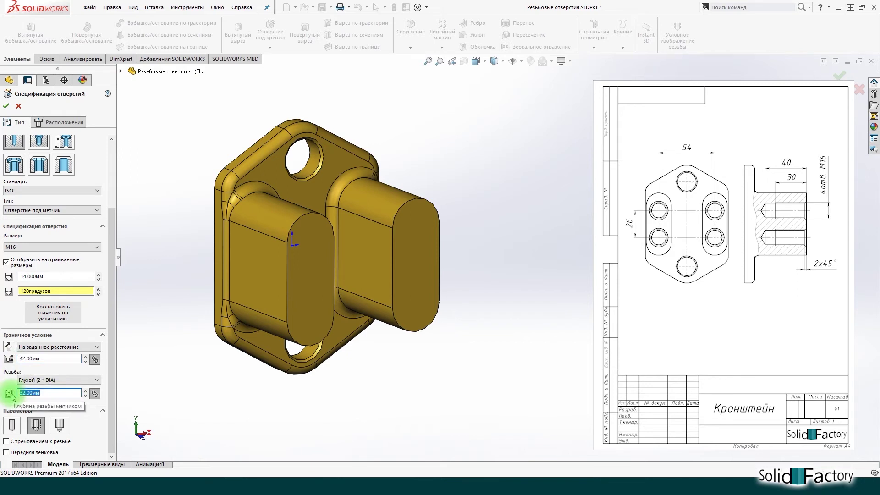
{"action": "type", "text": "30"}
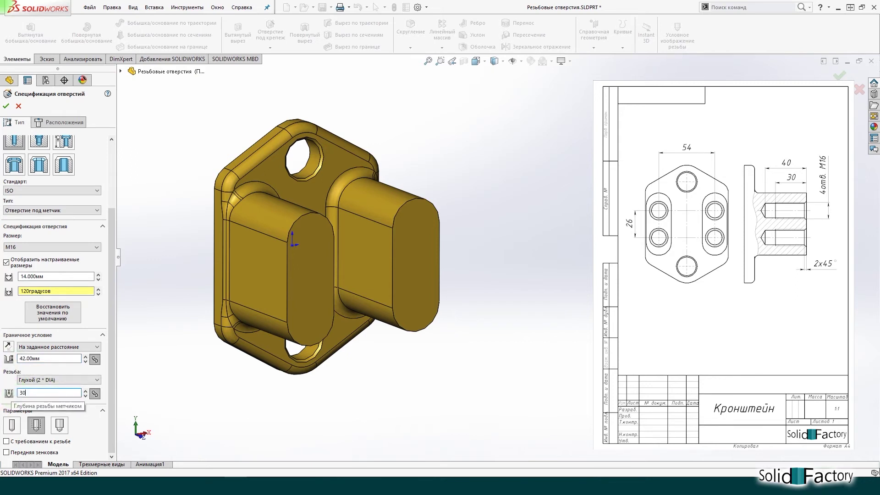
{"action": "left_click", "coordinate": [12, 395]}
{"action": "double_click", "coordinate": [21, 358]}
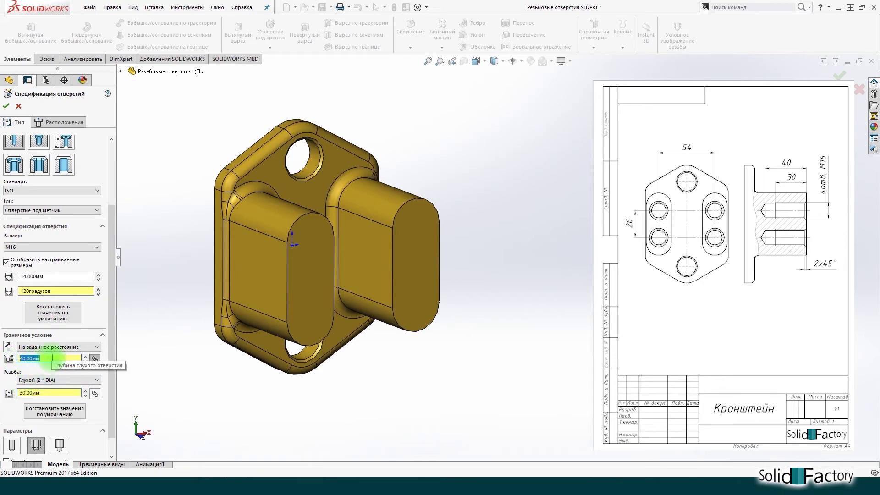
Add an 18 mm diameter, 90-degree near-side countersink to the hole.
{"action": "scroll", "coordinate": [117, 359], "scroll_direction": "down", "scroll_amount": 1}
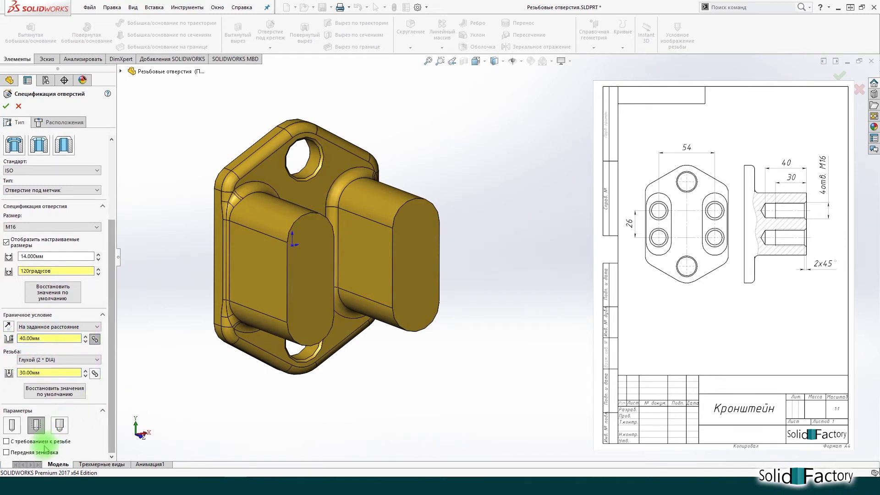
{"action": "left_click", "coordinate": [33, 452]}
{"action": "left_click_drag", "start_coordinate": [112, 424], "coordinate": [111, 443]}
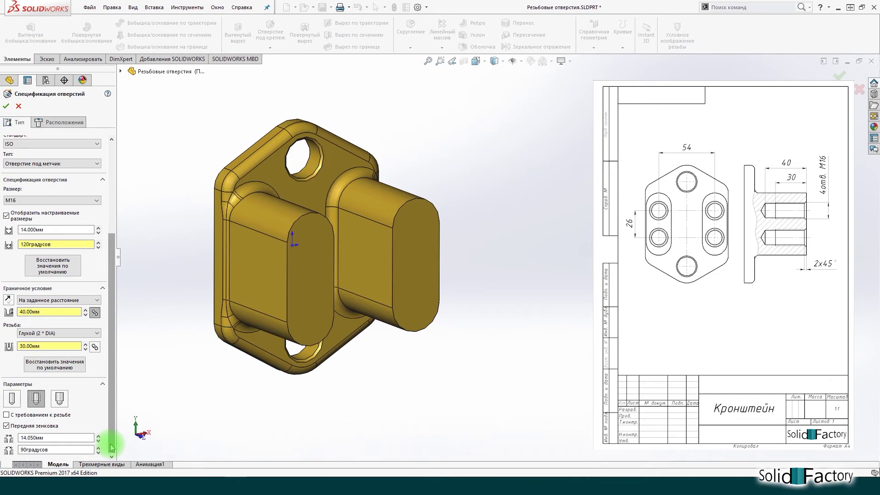
{"action": "left_click", "coordinate": [73, 436]}
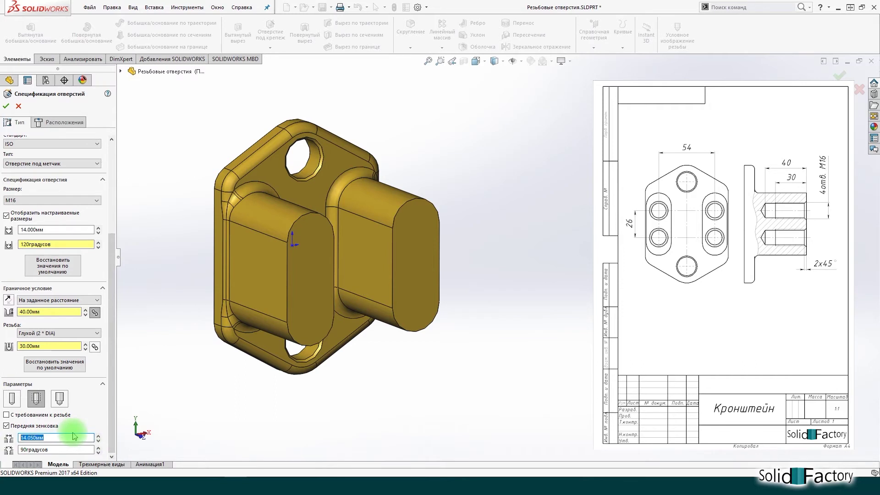
{"action": "left_click", "coordinate": [29, 230]}
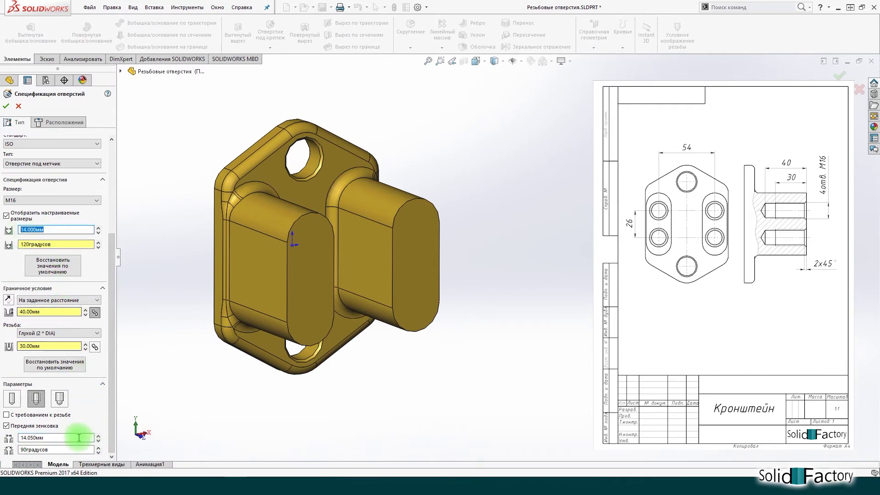
{"action": "left_click", "coordinate": [78, 437]}
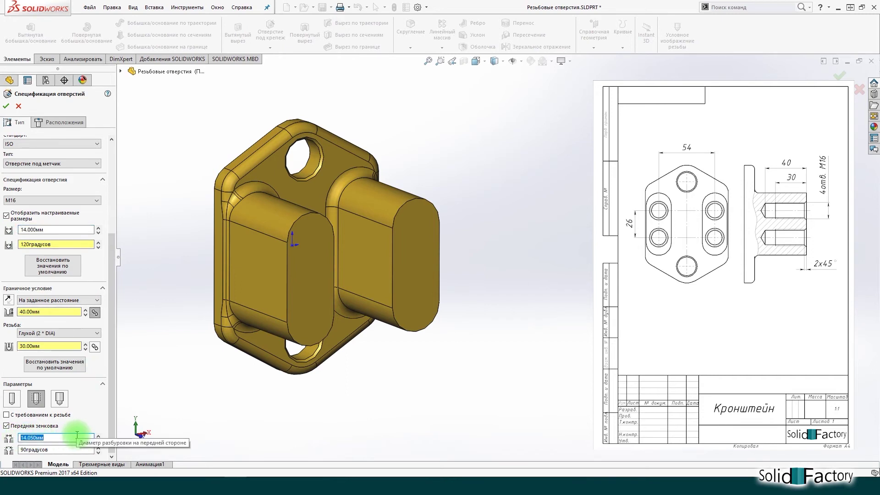
{"action": "type", "text": "1"}
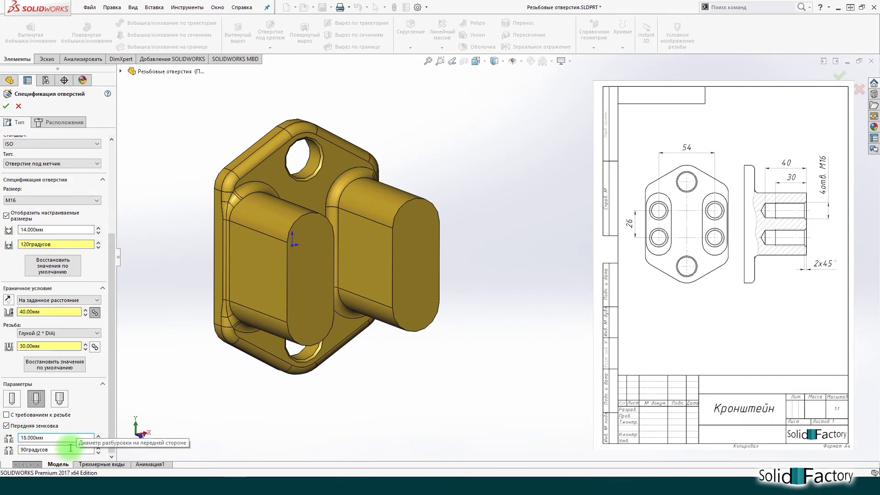
{"action": "left_click", "coordinate": [66, 446]}
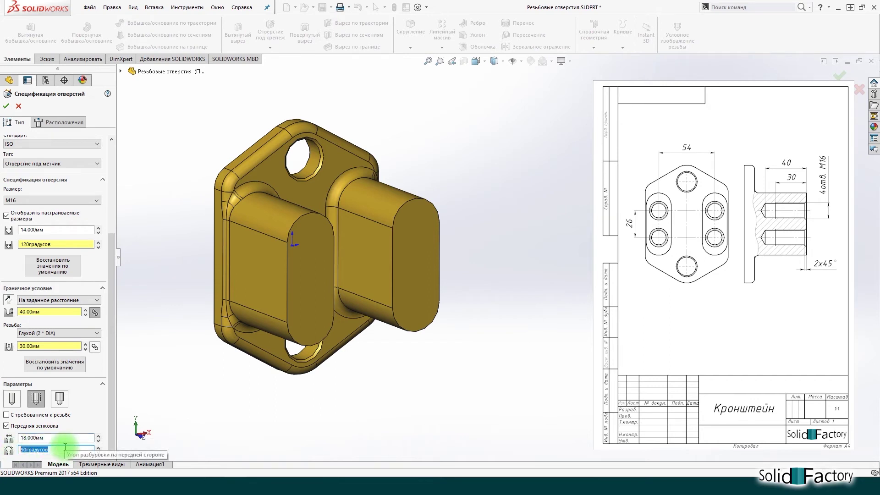
{"action": "left_click", "coordinate": [63, 125]}
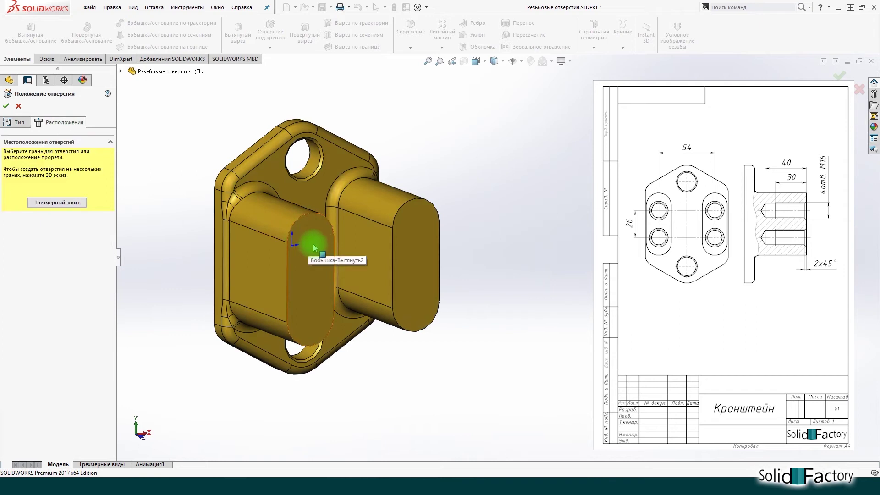
Start the hole position sketch on the left oval boss's flat end face.
{"action": "left_click", "coordinate": [312, 245]}
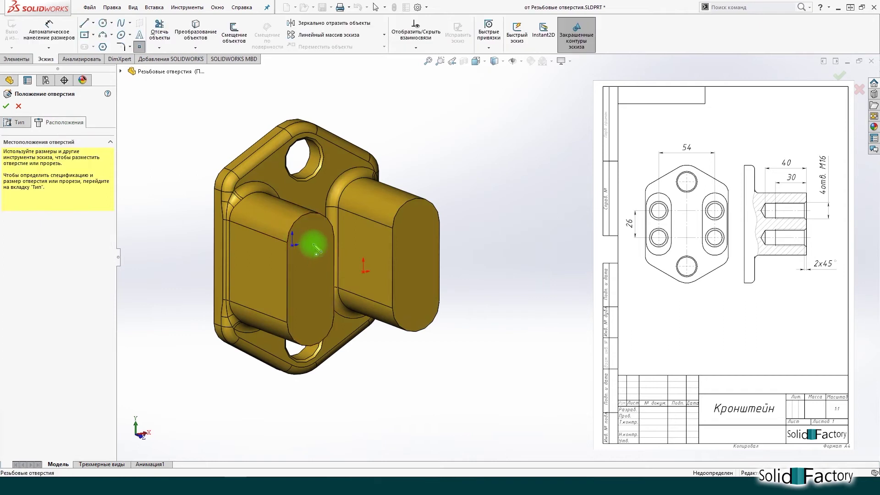
{"action": "left_click", "coordinate": [317, 250]}
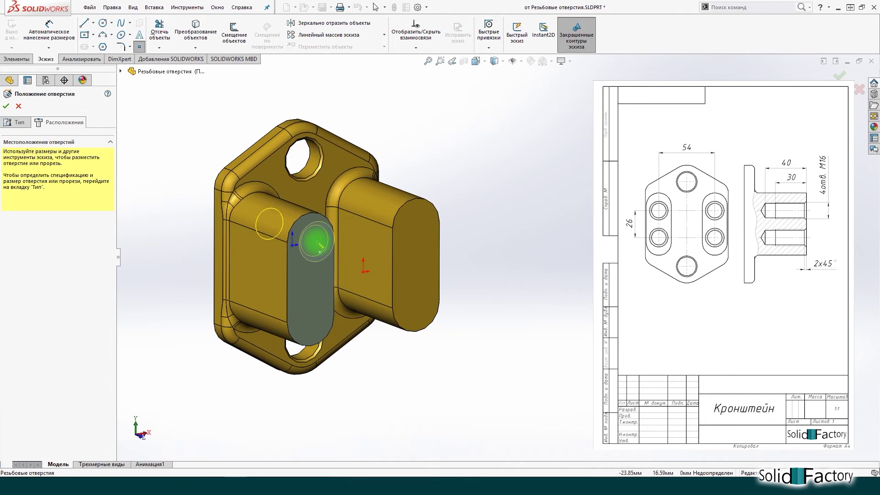
{"action": "key", "text": "Escape"}
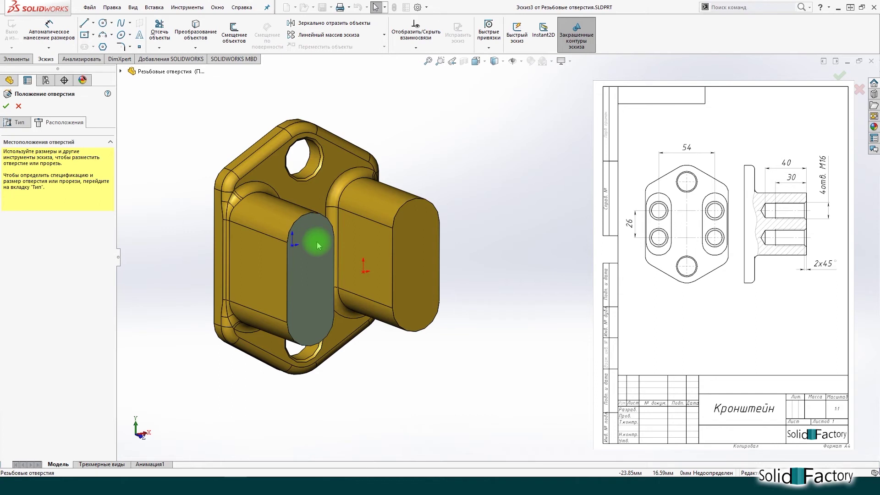
{"action": "left_click", "coordinate": [93, 35]}
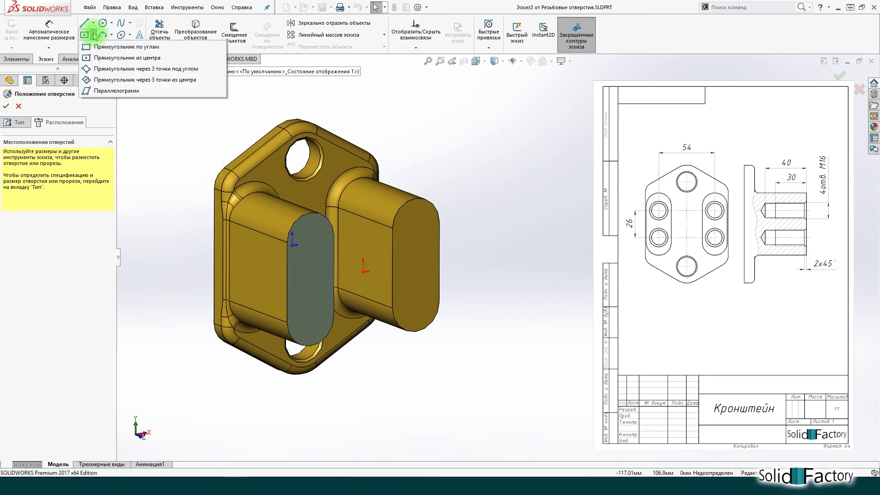
Draw a centre rectangle on the boss face dimensioned 54 by 26 mm.
{"action": "left_click", "coordinate": [100, 59]}
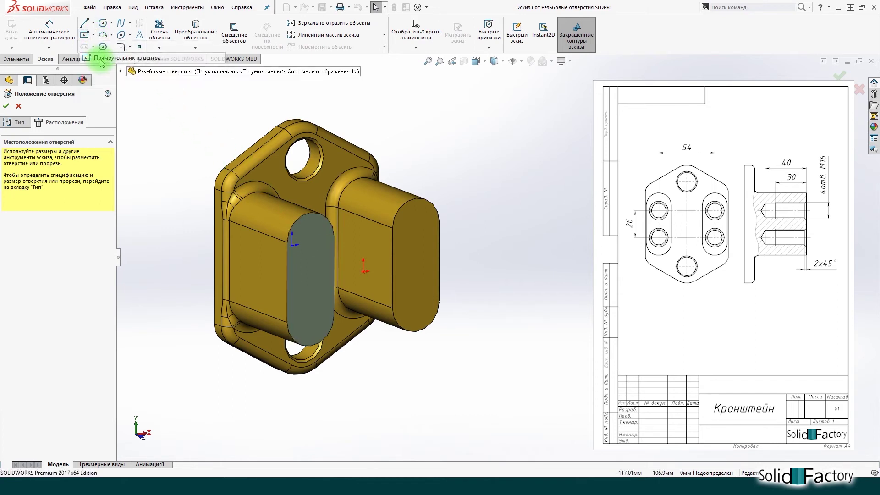
{"action": "left_click", "coordinate": [363, 272]}
{"action": "left_click", "coordinate": [418, 229]}
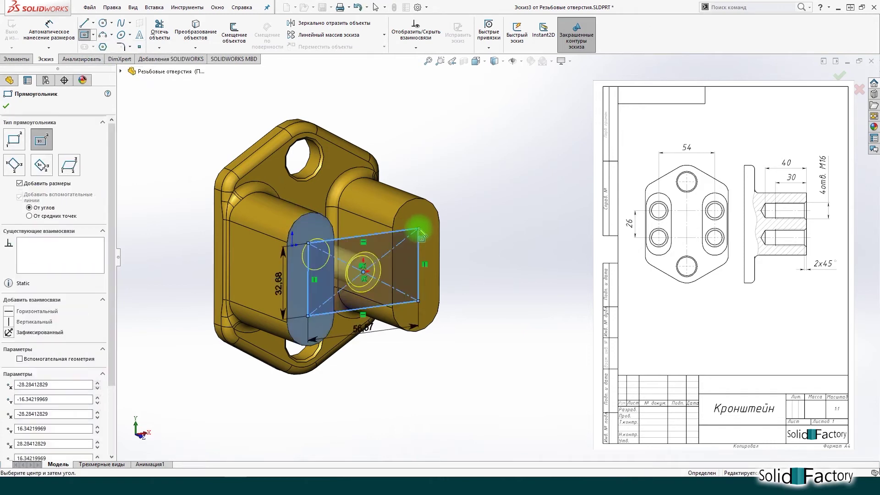
{"action": "double_click", "coordinate": [363, 326]}
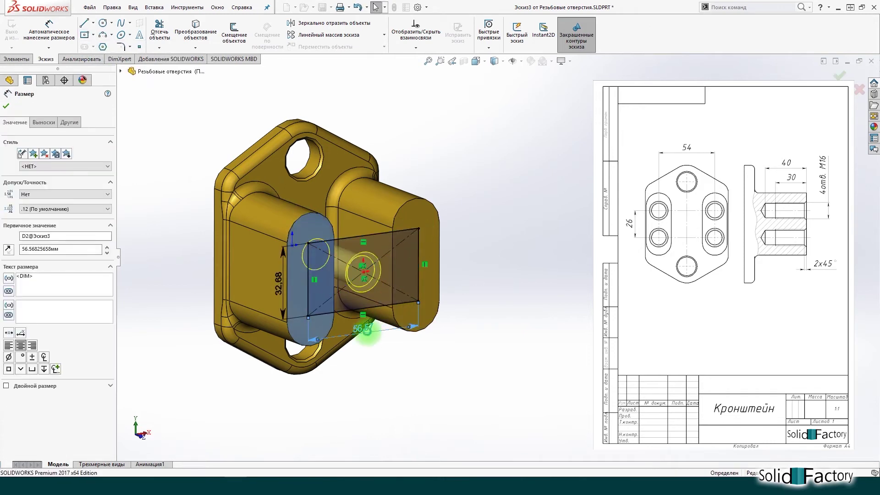
{"action": "type", "text": "54"}
{"action": "key", "text": "Return"}
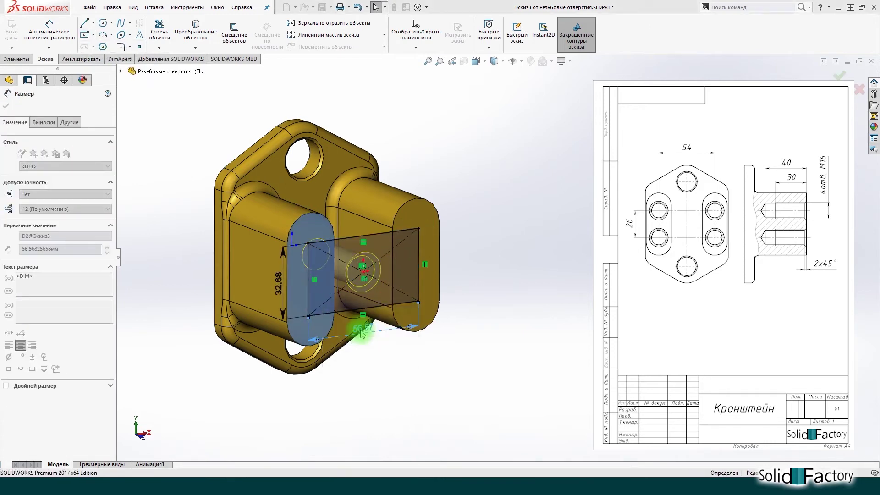
{"action": "double_click", "coordinate": [280, 288]}
{"action": "type", "text": "2"}
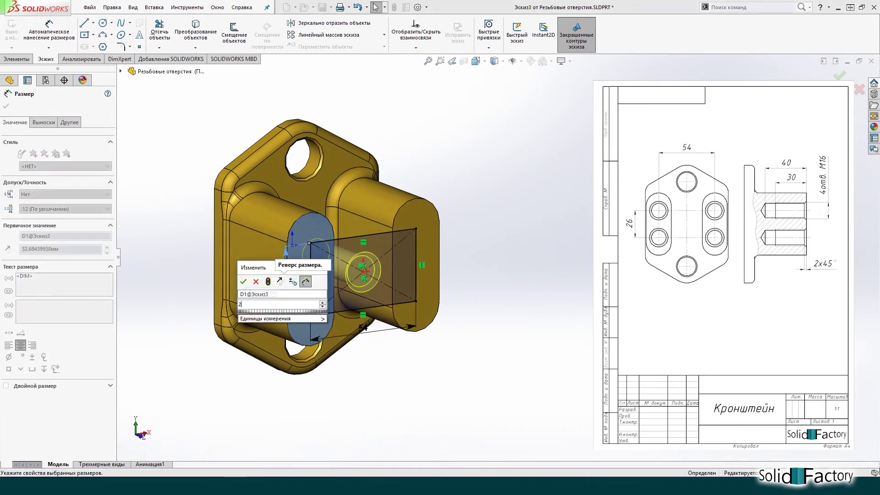
{"action": "key", "text": "Return"}
{"action": "left_click", "coordinate": [419, 391]}
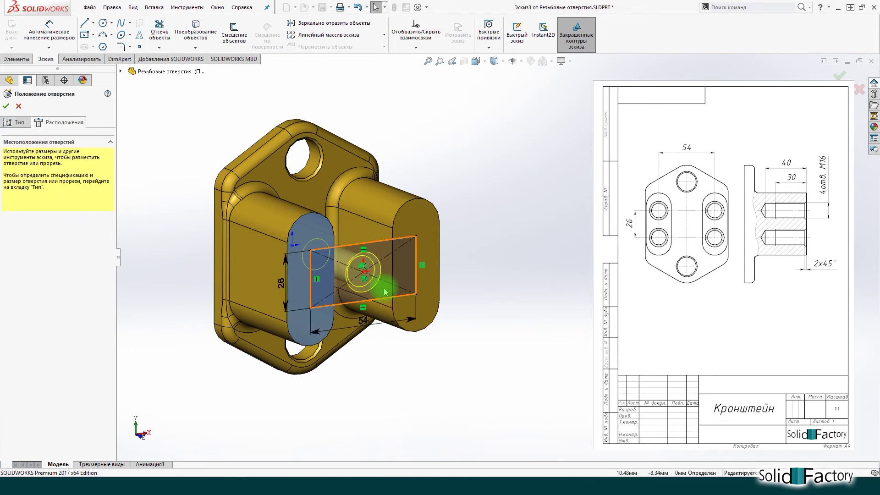
Constrain the hole's centre point to the rectangle line's midpoint.
{"action": "left_click", "coordinate": [364, 271]}
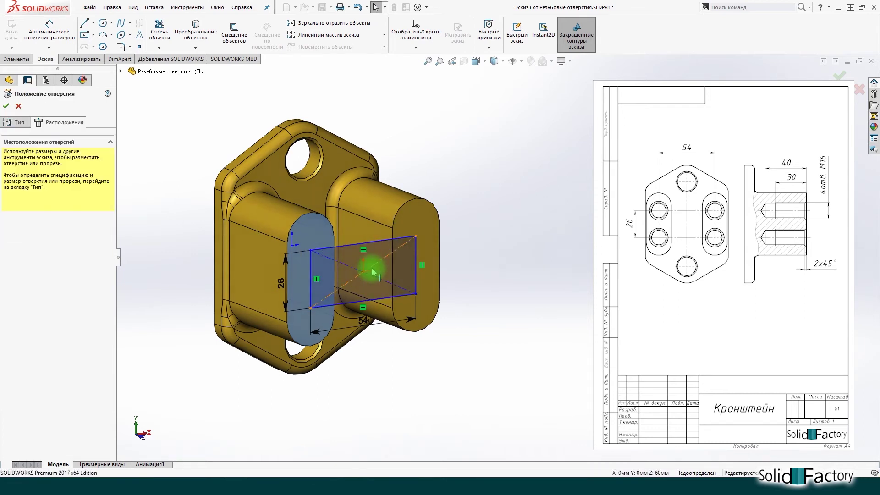
{"action": "left_click", "coordinate": [339, 262]}
{"action": "left_click", "coordinate": [293, 246], "text": "ctrl"}
{"action": "left_click", "coordinate": [46, 253]}
{"action": "left_click", "coordinate": [426, 390]}
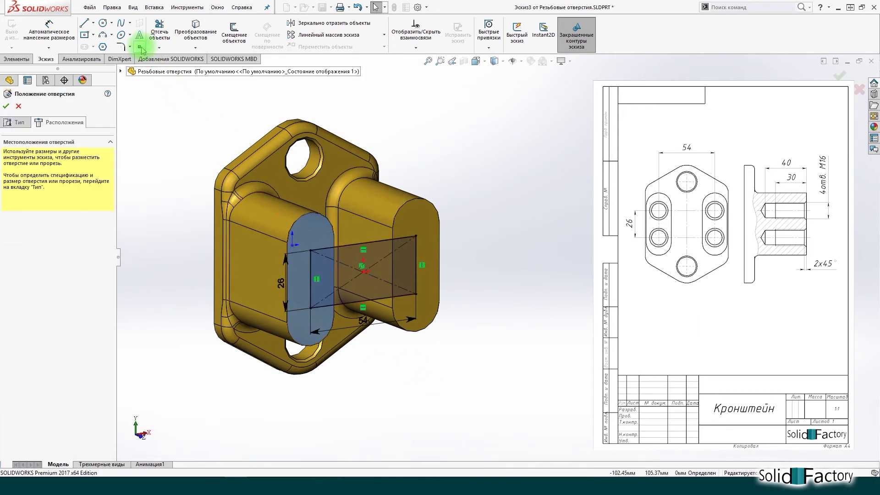
Place hole points at the remaining rectangle corners and create the four tapped holes.
{"action": "left_click", "coordinate": [141, 47]}
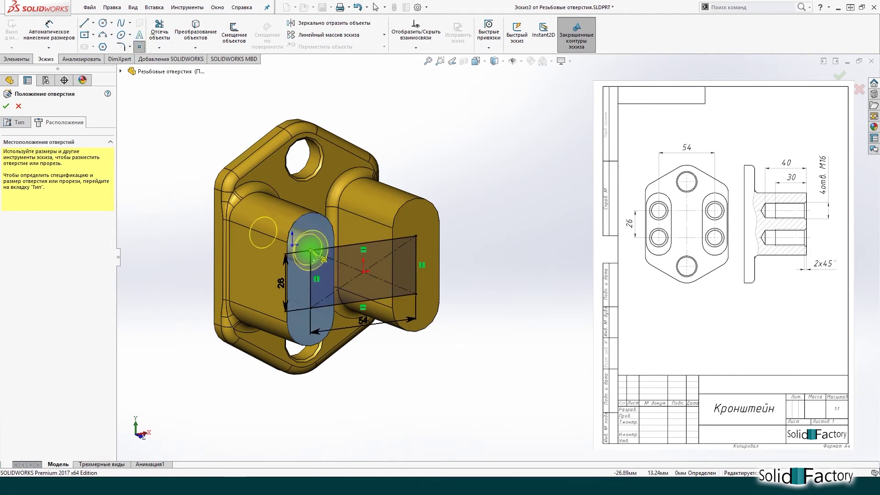
{"action": "left_click", "coordinate": [310, 308]}
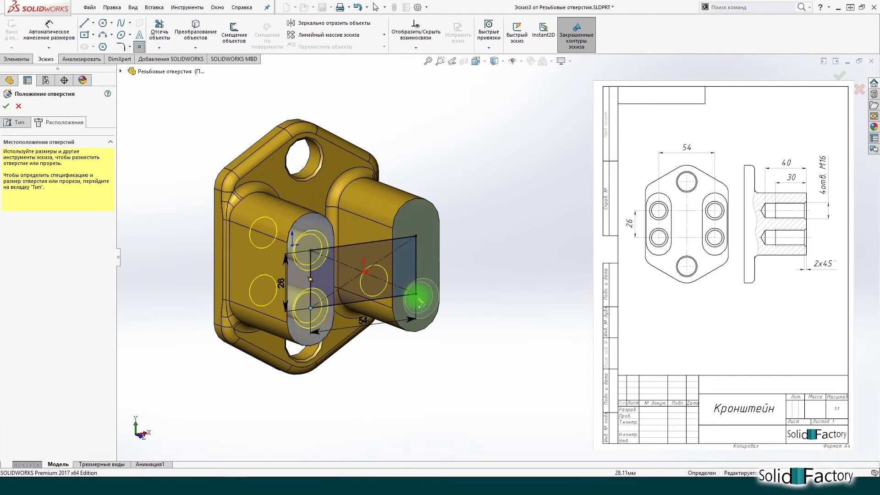
{"action": "left_click", "coordinate": [416, 294]}
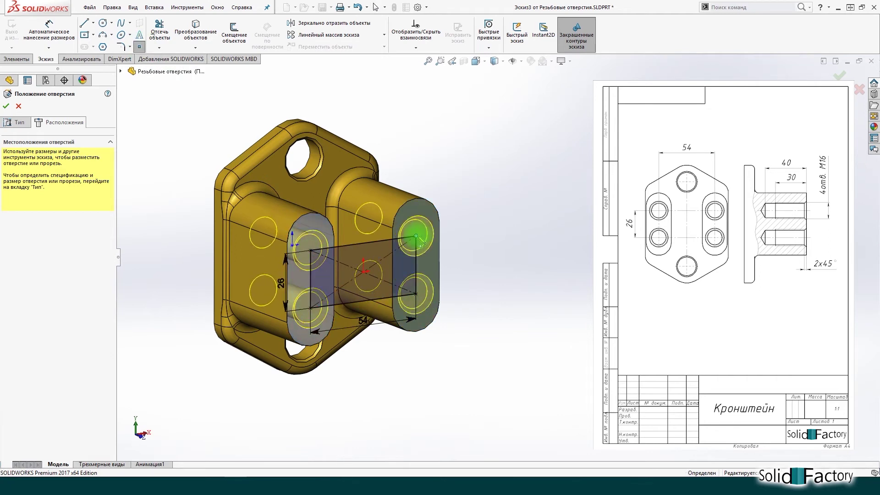
{"action": "left_click", "coordinate": [416, 236]}
{"action": "left_click", "coordinate": [7, 107]}
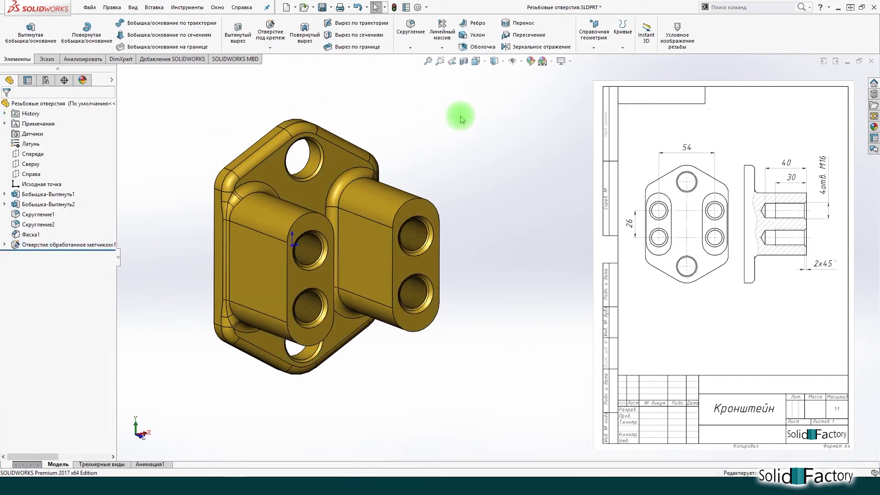
Section the part along the Right plane at a -27 mm offset.
{"action": "left_click", "coordinate": [463, 62]}
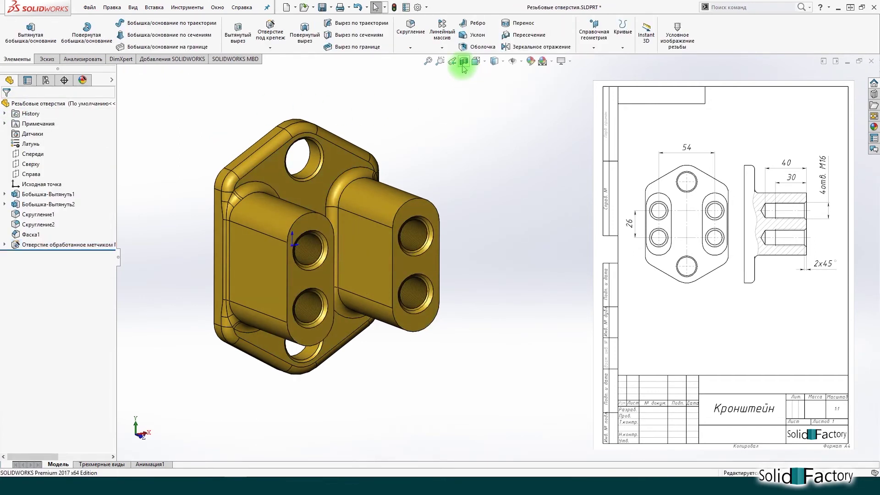
{"action": "left_click", "coordinate": [48, 212]}
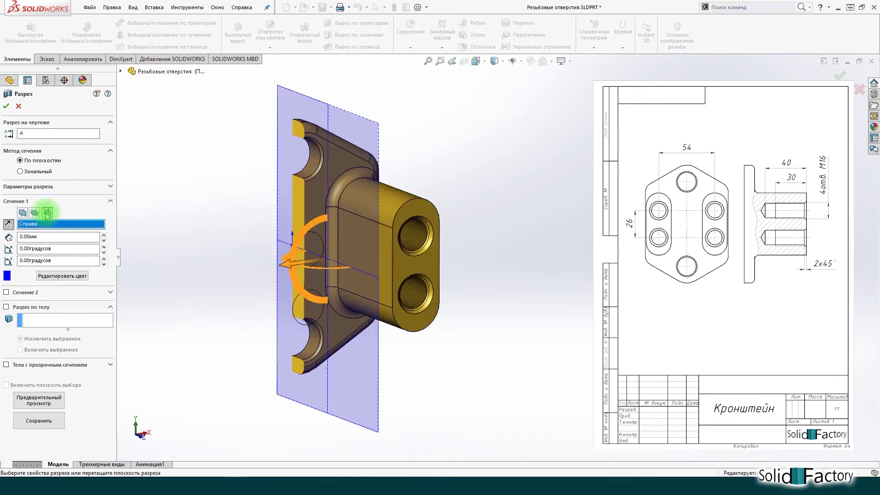
{"action": "left_click_drag", "start_coordinate": [47, 236], "coordinate": [3, 236]}
{"action": "type", "text": "-27"}
{"action": "key", "text": "Return"}
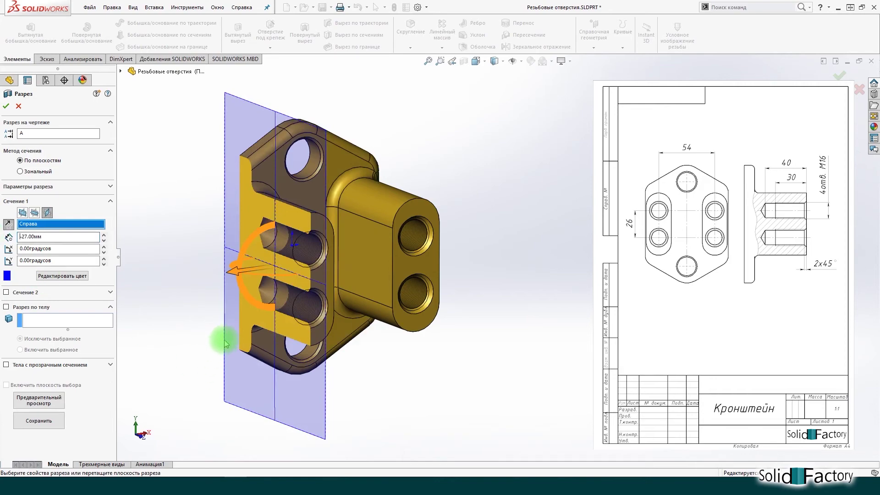
{"action": "scroll", "coordinate": [310, 261], "scroll_direction": "down", "scroll_amount": 5}
{"action": "scroll", "coordinate": [345, 206], "scroll_direction": "down", "scroll_amount": 2}
{"action": "scroll", "coordinate": [345, 206], "scroll_direction": "up", "scroll_amount": 2}
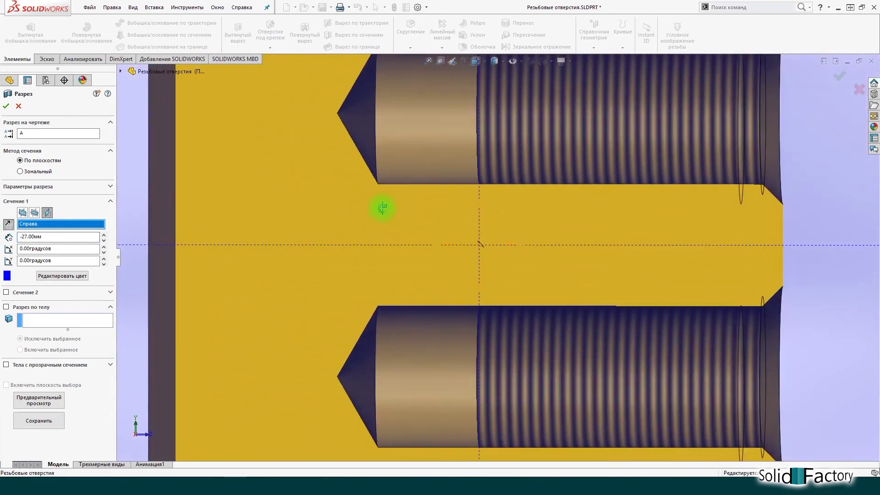
Close the section view and bring up the Линейный массив.SLDPRT shaft part.
{"action": "scroll", "coordinate": [620, 259], "scroll_direction": "up", "scroll_amount": 2}
{"action": "scroll", "coordinate": [624, 265], "scroll_direction": "up", "scroll_amount": 2}
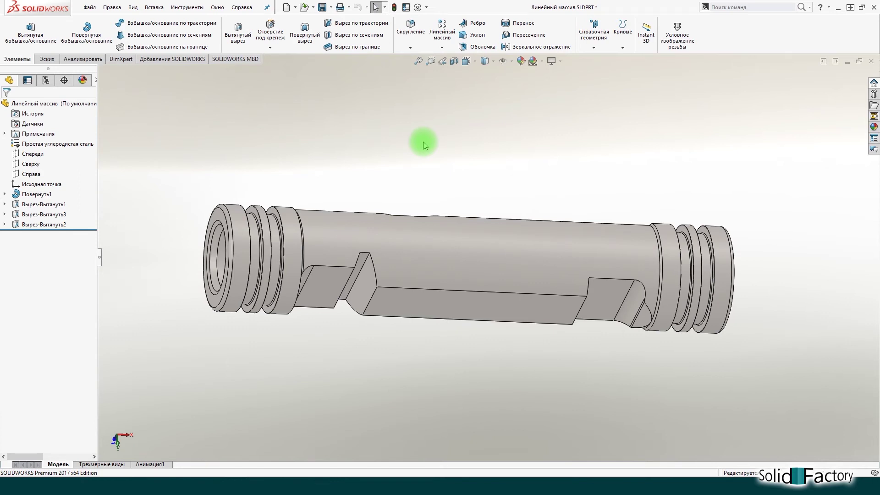
{"action": "left_click", "coordinate": [154, 8]}
{"action": "mouse_move", "coordinate": [178, 54]}
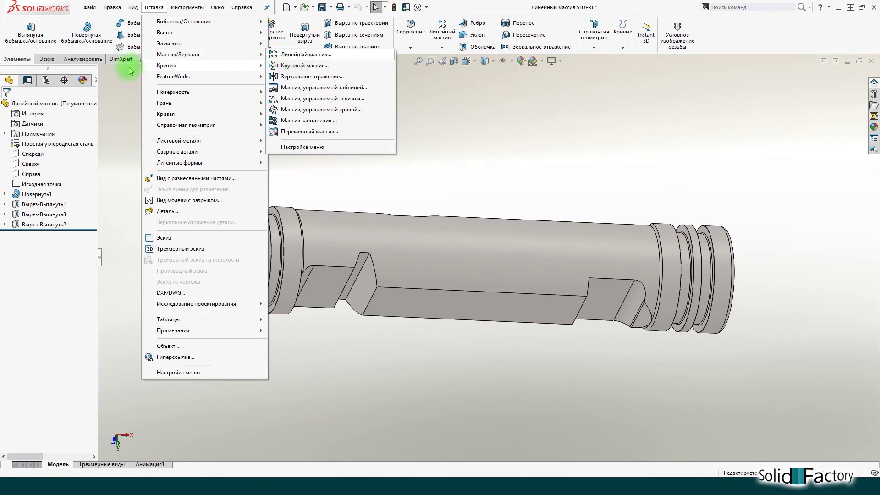
Start a linear pattern on the shaft with its long edge as Direction 1.
{"action": "left_click", "coordinate": [110, 86]}
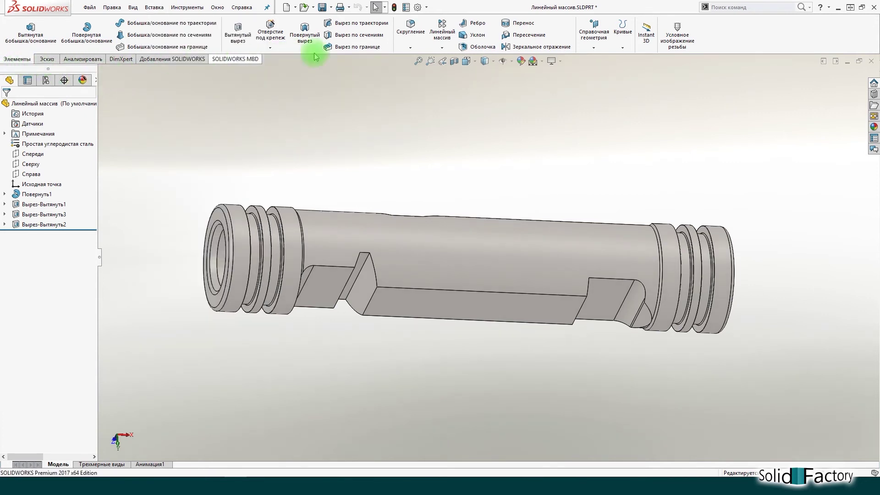
{"action": "left_click", "coordinate": [454, 36]}
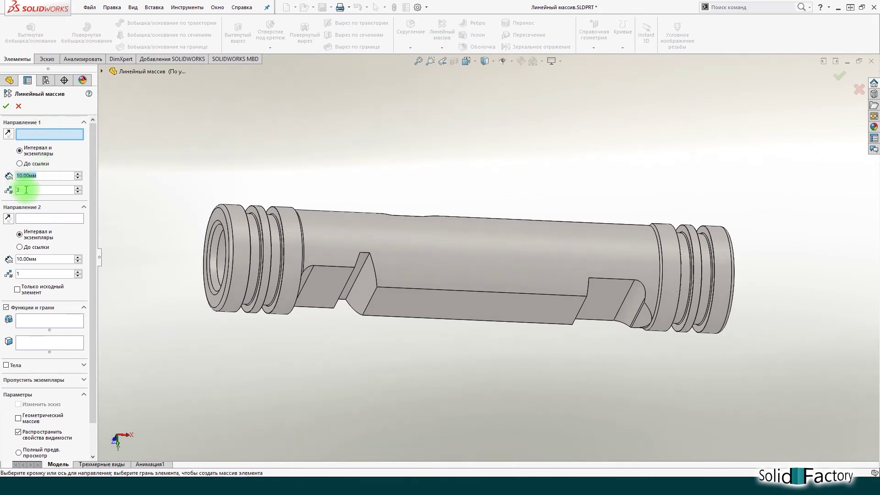
{"action": "double_click", "coordinate": [54, 192]}
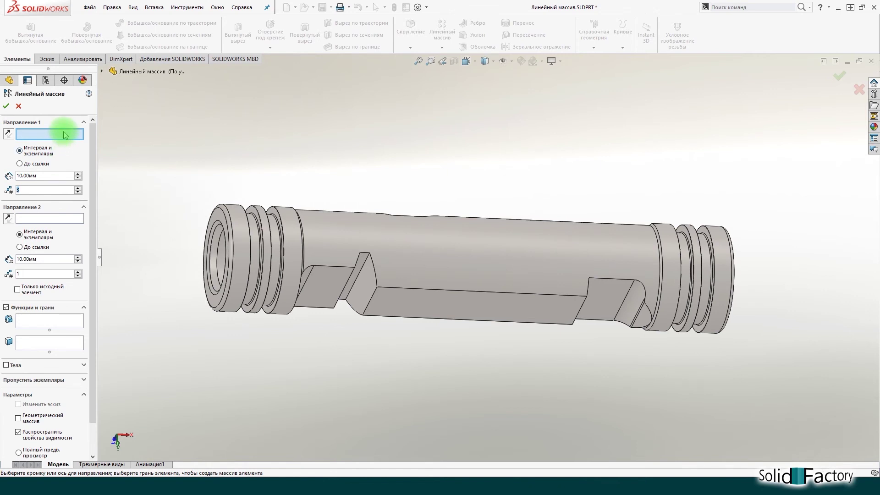
{"action": "left_click", "coordinate": [469, 292]}
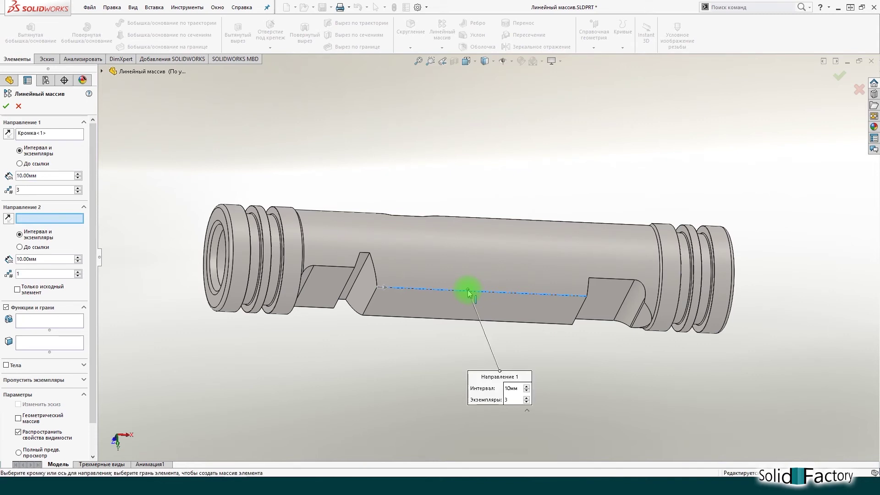
Pattern the Вырез-Вытянуть2 cut seven times along the shaft at 18.85 mm spacing.
{"action": "left_click", "coordinate": [24, 323]}
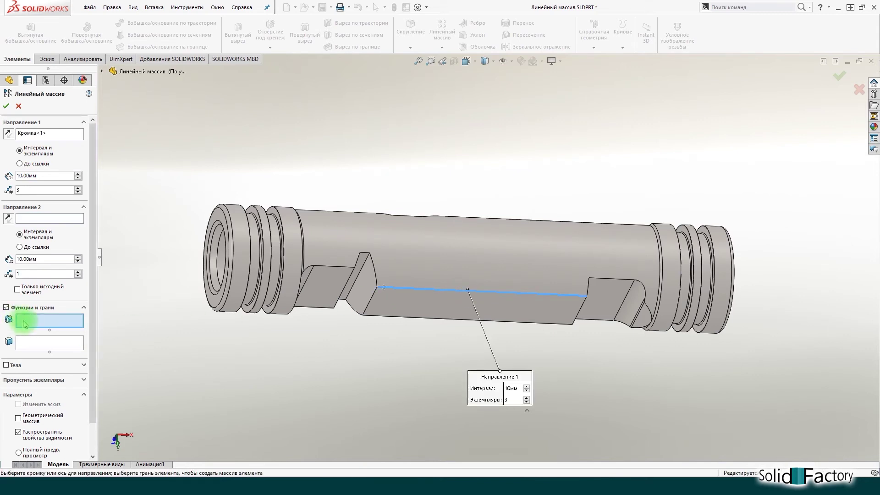
{"action": "left_click", "coordinate": [363, 289]}
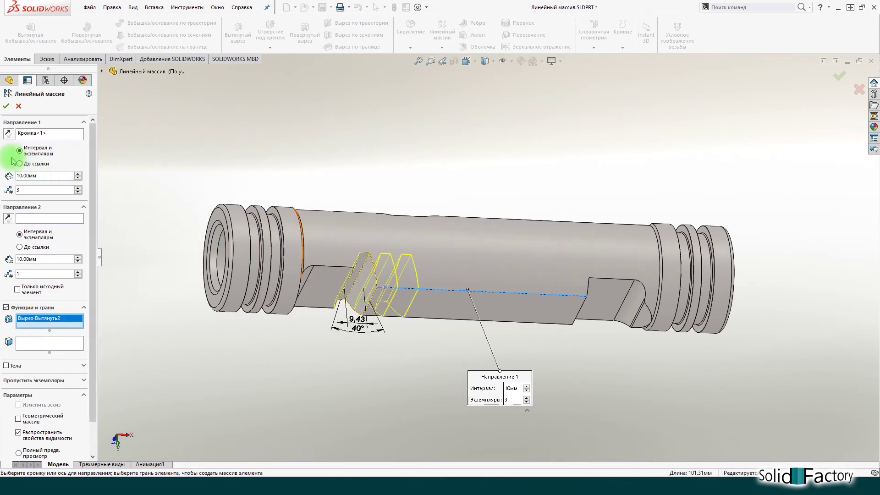
{"action": "double_click", "coordinate": [65, 175]}
{"action": "type", "text": "18"}
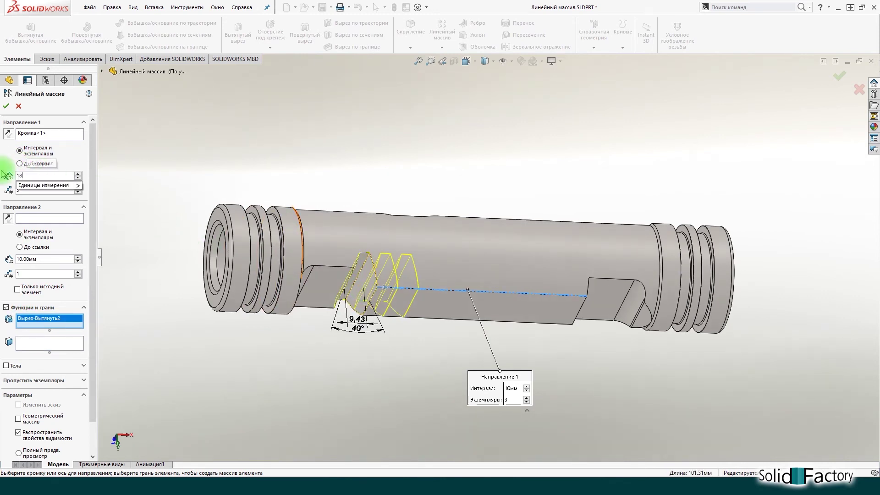
{"action": "type", "text": ".85"}
{"action": "key", "text": "Return"}
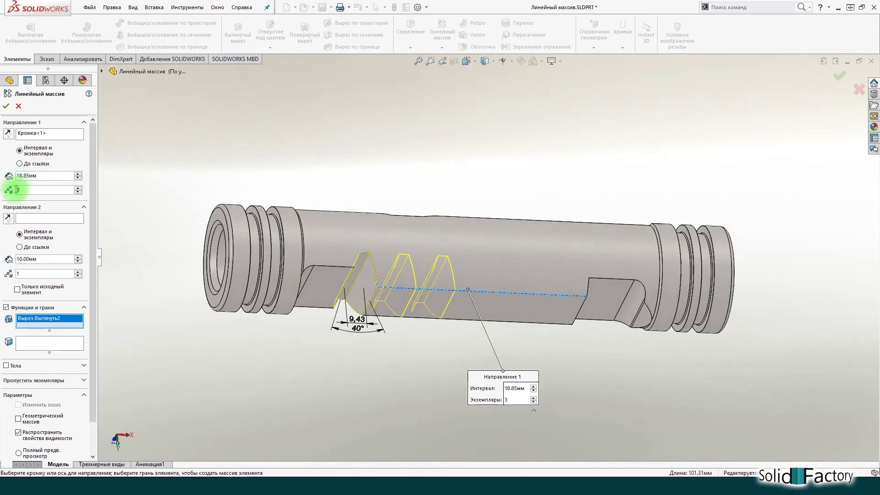
{"action": "double_click", "coordinate": [42, 189]}
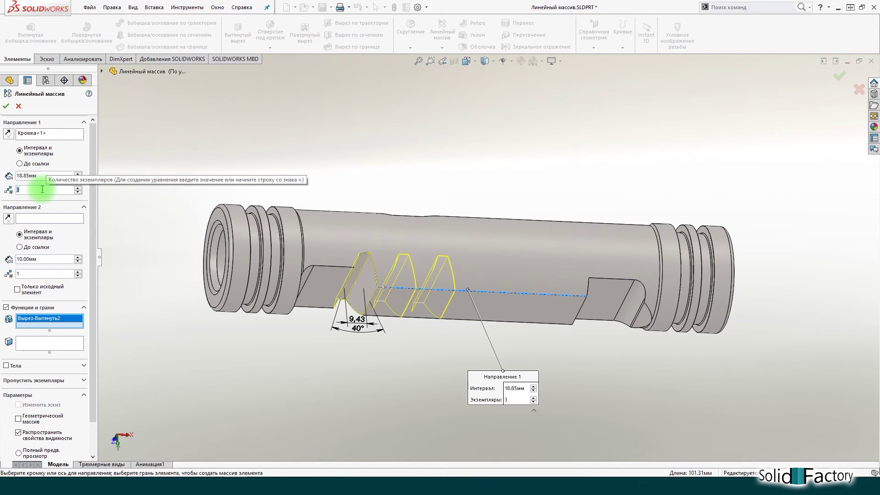
{"action": "type", "text": "7"}
{"action": "key", "text": "Return"}
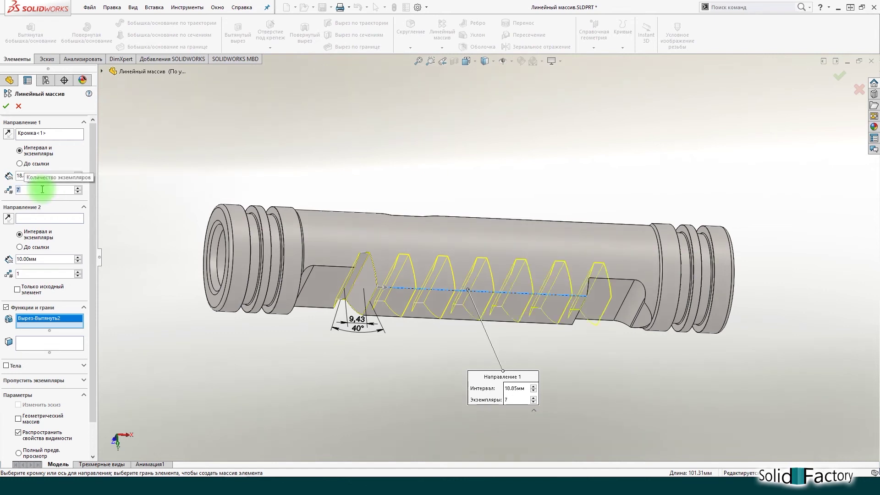
{"action": "left_click", "coordinate": [6, 105]}
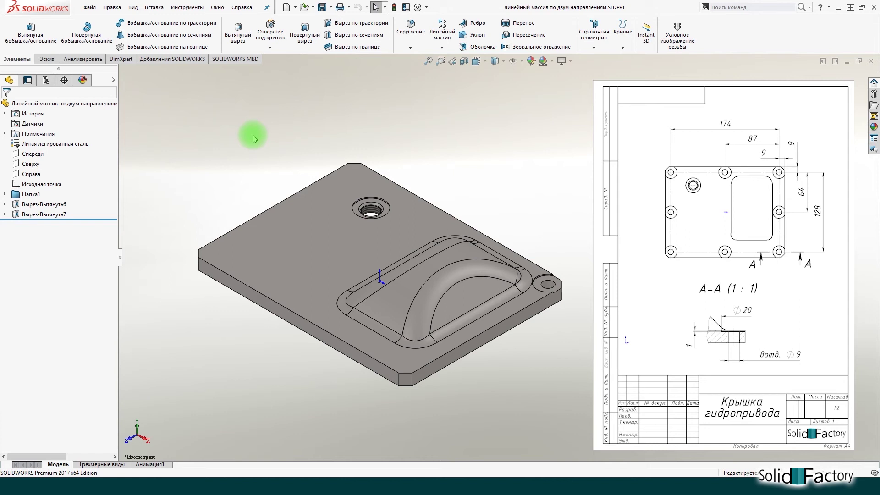
Start a linear pattern on the plate using its front and left edges as directions.
{"action": "left_click", "coordinate": [433, 37]}
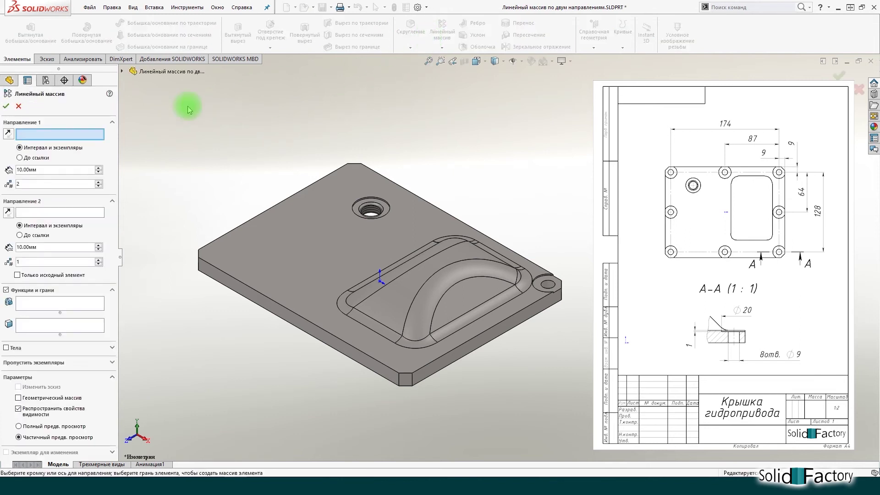
{"action": "left_click", "coordinate": [438, 362]}
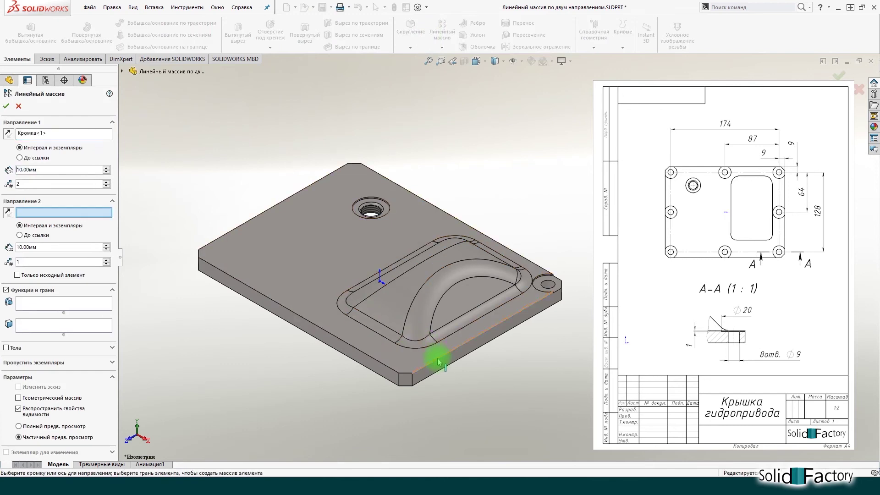
{"action": "left_click", "coordinate": [95, 217]}
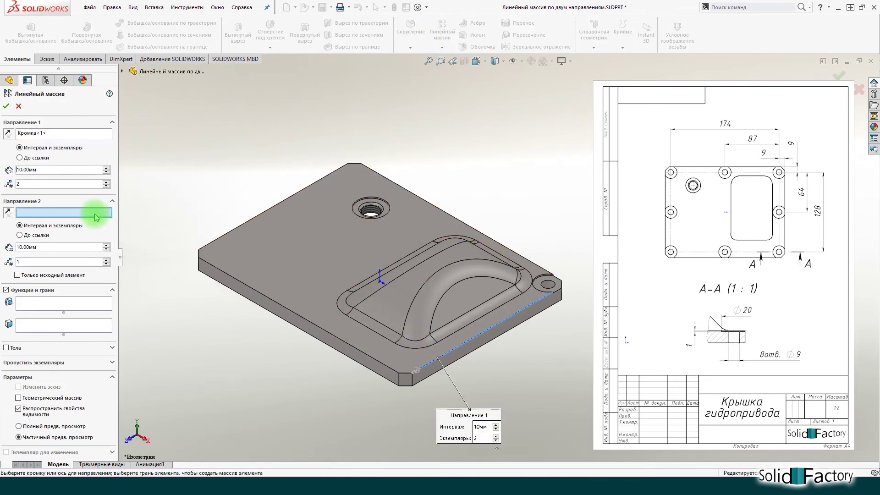
{"action": "left_click", "coordinate": [223, 274]}
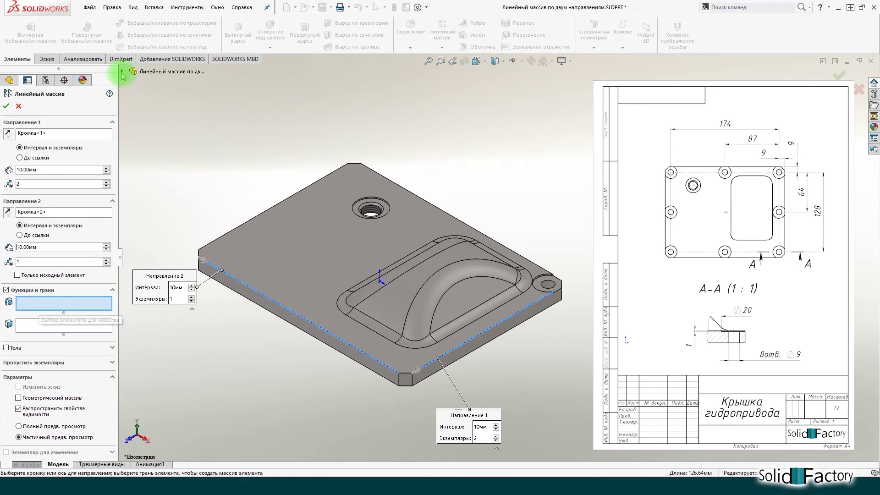
{"action": "left_click", "coordinate": [122, 71]}
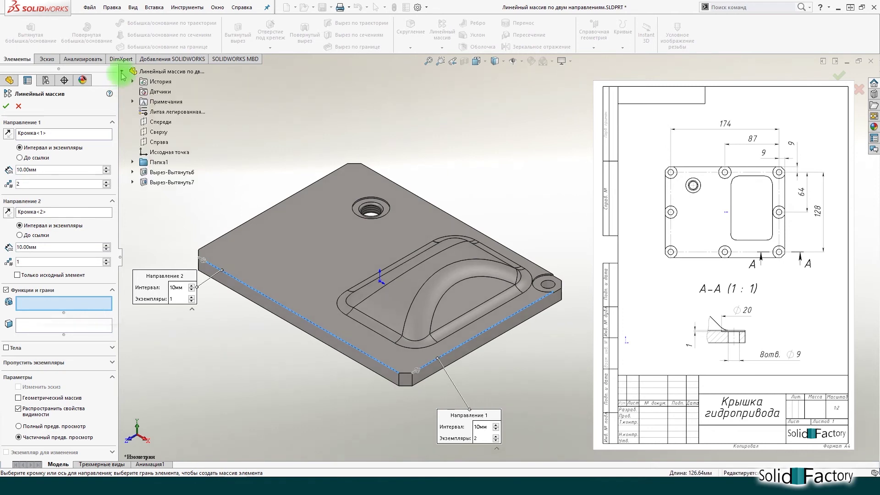
Add Вырез-Вытянуть6 and Вырез-Вытянуть7 to the linear pattern with 64 mm spacing and 3 instances.
{"action": "left_click", "coordinate": [165, 177]}
{"action": "left_click", "coordinate": [165, 182]}
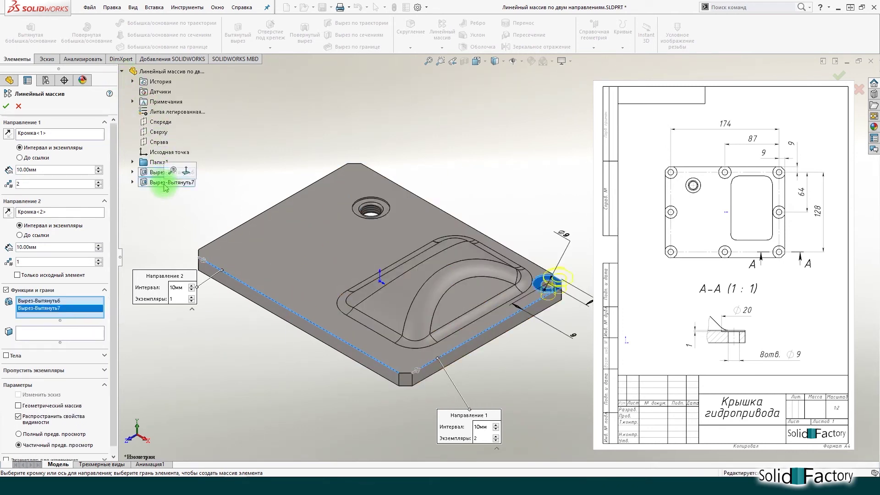
{"action": "left_click_drag", "start_coordinate": [69, 170], "coordinate": [18, 170]}
{"action": "type", "text": "64"}
{"action": "left_click", "coordinate": [39, 185]}
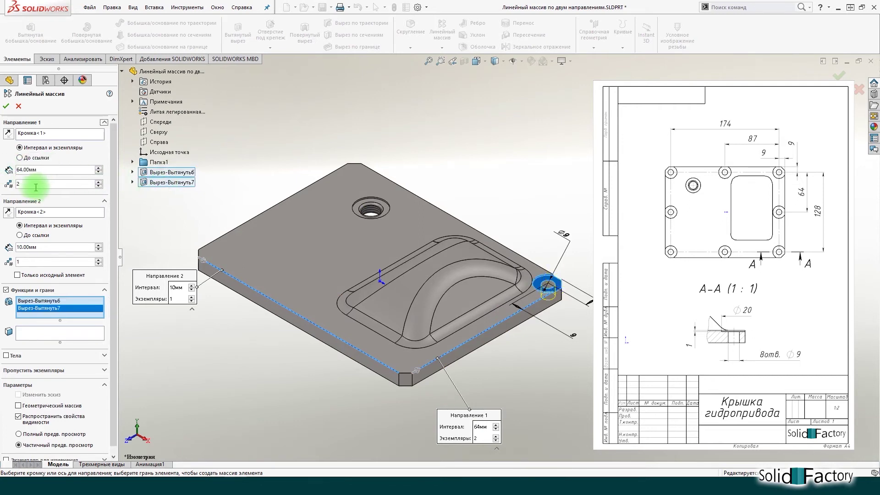
{"action": "double_click", "coordinate": [22, 186]}
{"action": "type", "text": "3"}
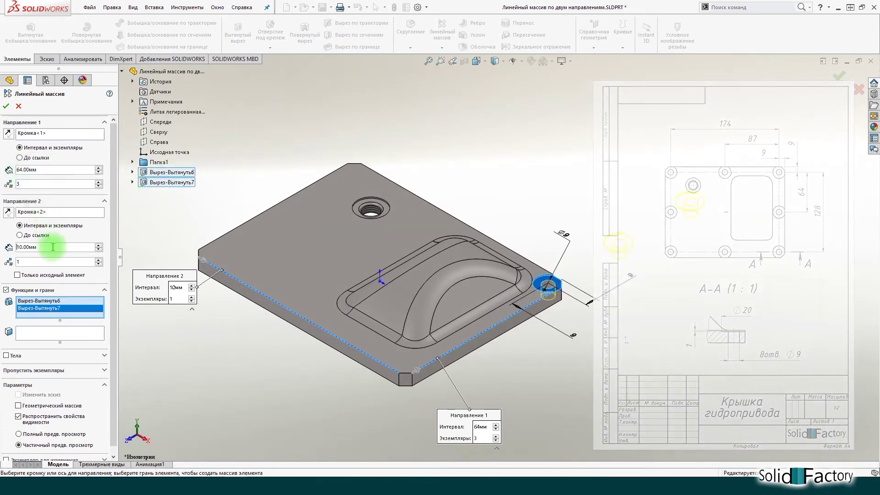
Set direction 2 to 87 mm × 3, reverse both directions, and skip centre instance (2,2).
{"action": "double_click", "coordinate": [26, 248]}
{"action": "type", "text": "87"}
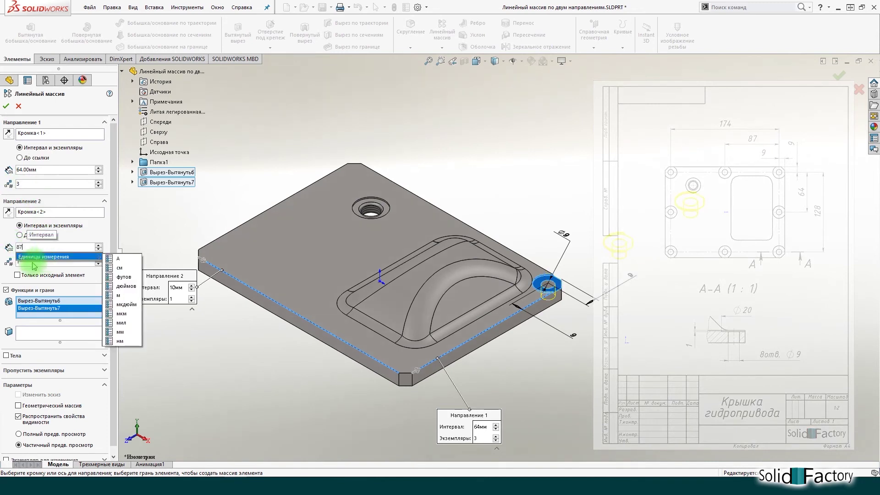
{"action": "double_click", "coordinate": [30, 262]}
{"action": "type", "text": "3"}
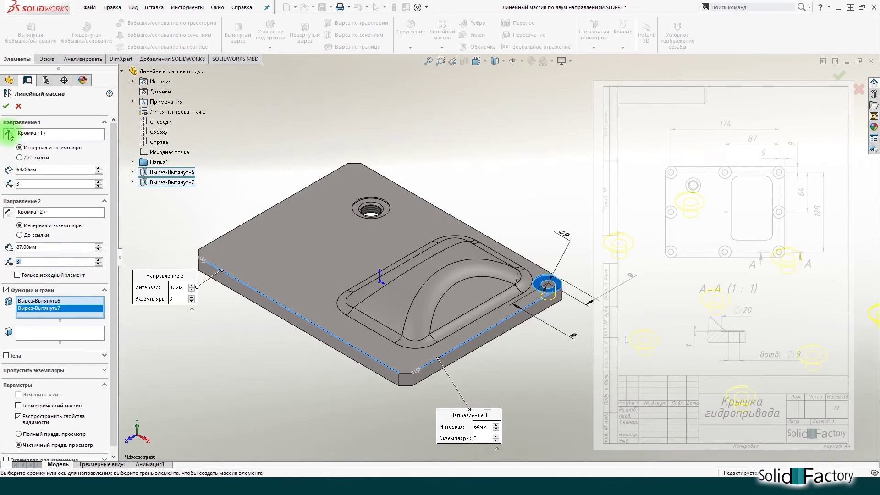
{"action": "left_click", "coordinate": [8, 134]}
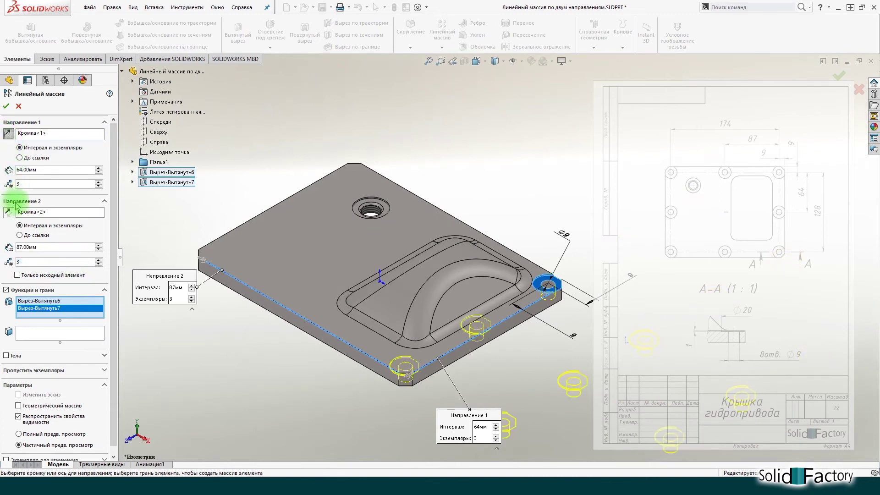
{"action": "left_click", "coordinate": [8, 212]}
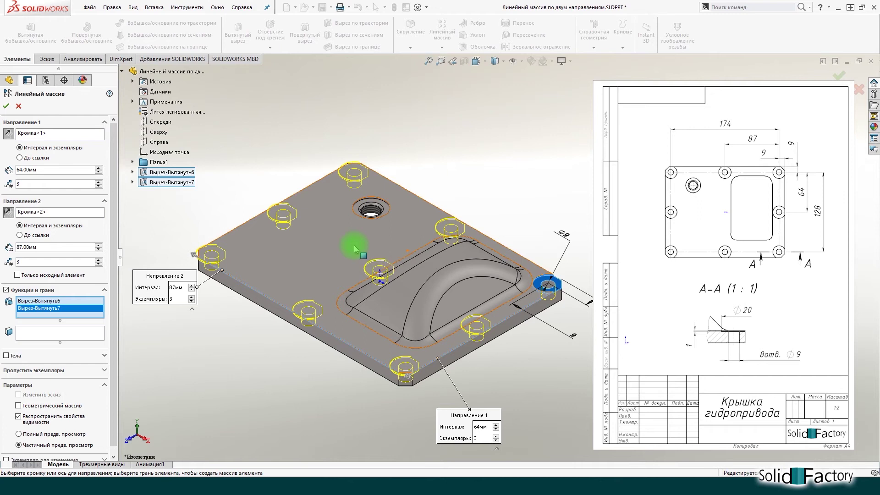
{"action": "left_click", "coordinate": [104, 369]}
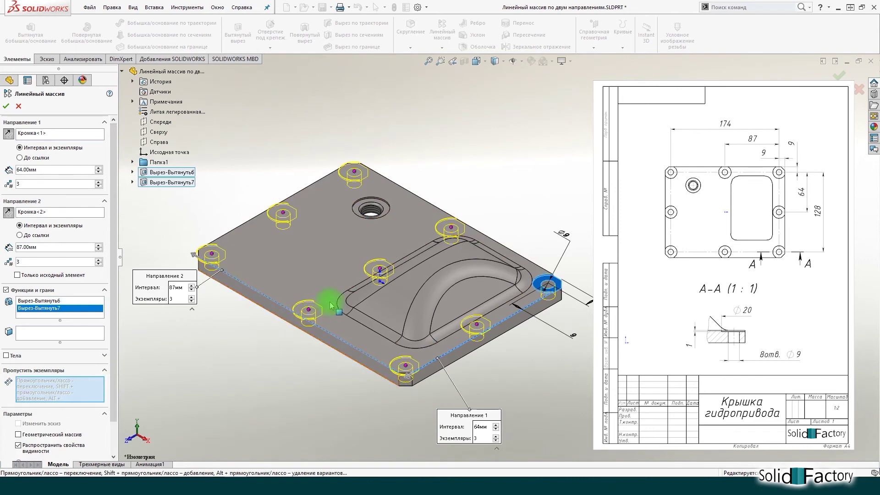
{"action": "left_click", "coordinate": [379, 270]}
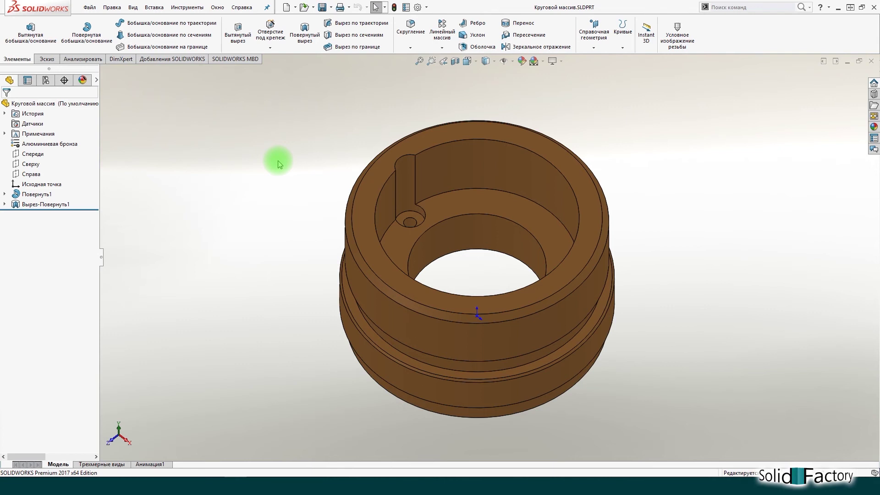
Start a Круговой массив on the ring with the inner cylindrical face as its axis.
{"action": "left_click", "coordinate": [154, 8]}
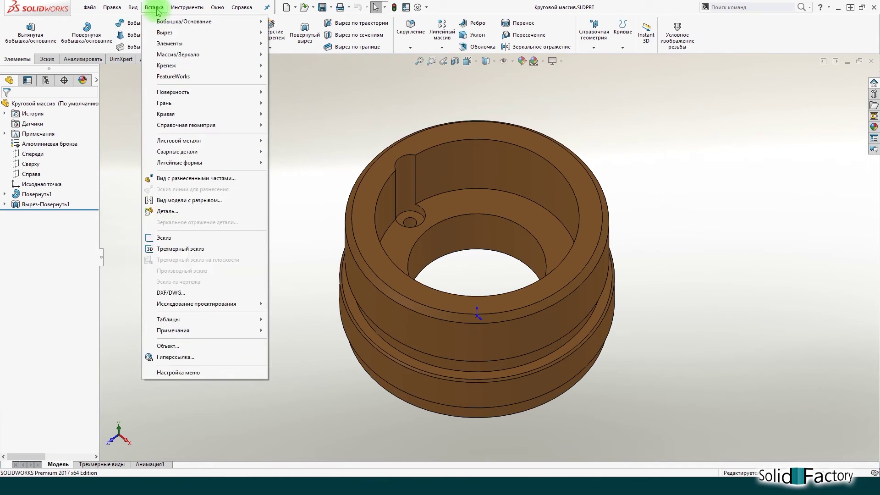
{"action": "mouse_move", "coordinate": [177, 54]}
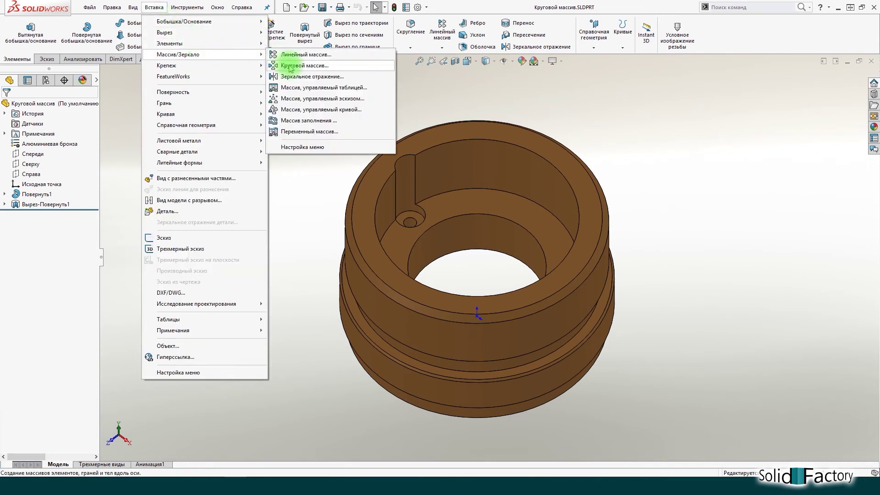
{"action": "left_click", "coordinate": [119, 90]}
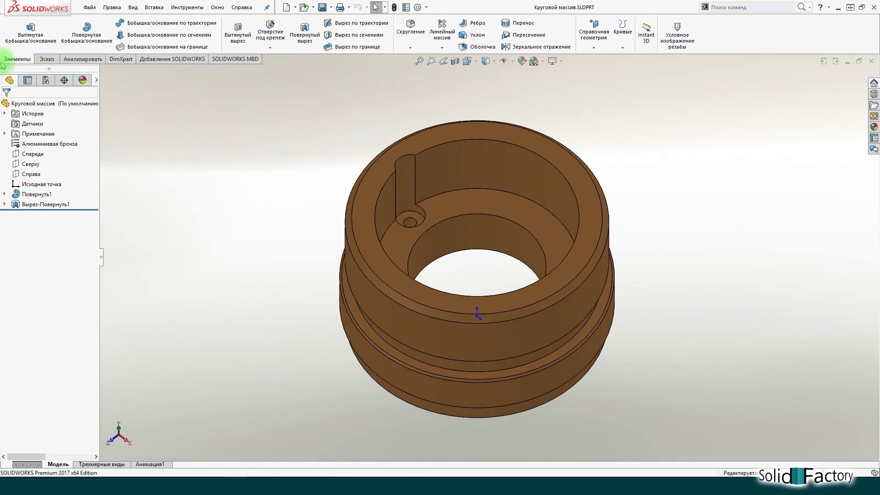
{"action": "left_click", "coordinate": [441, 48]}
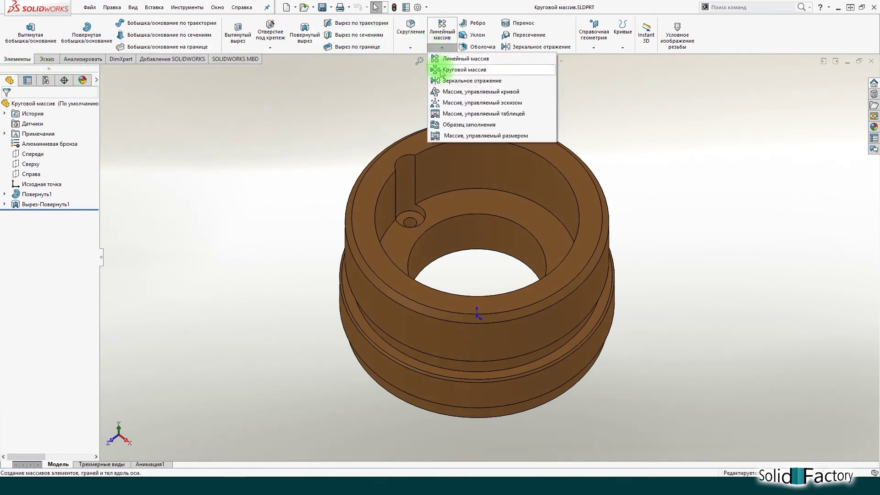
{"action": "left_click", "coordinate": [441, 69]}
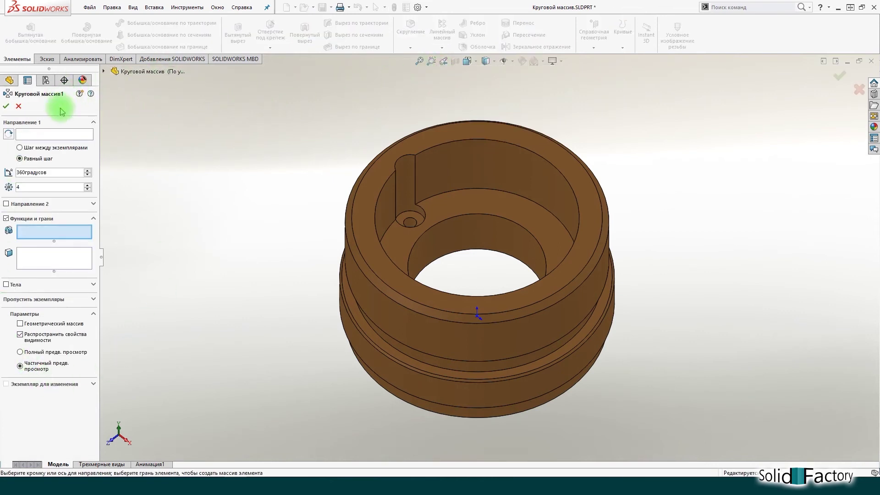
{"action": "left_click", "coordinate": [64, 136]}
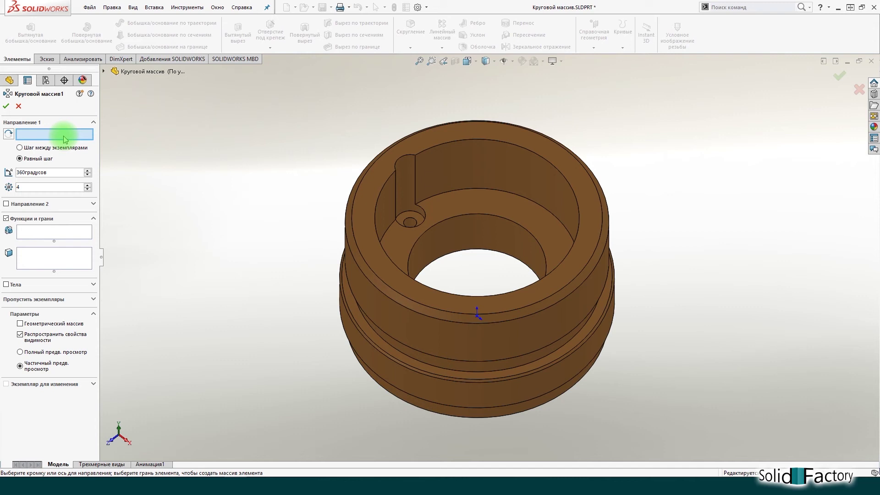
{"action": "left_click", "coordinate": [472, 242]}
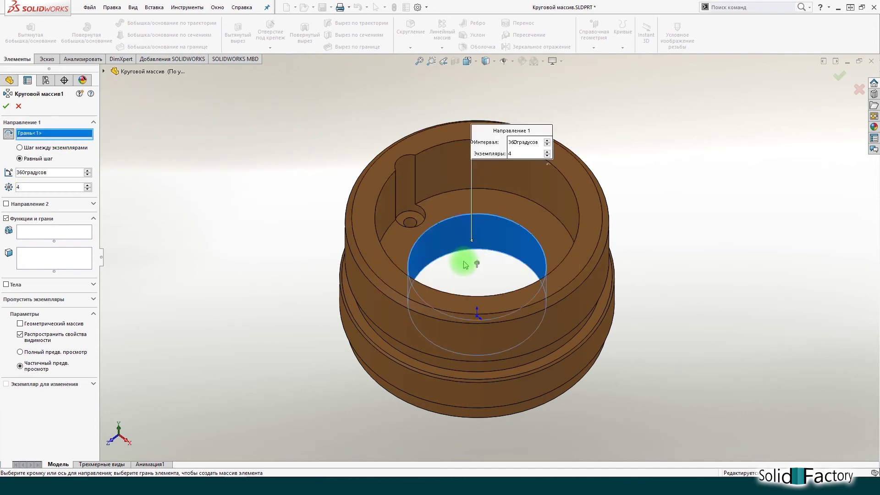
Pick Вырез-Повернуть1 from the feature tree as the cut to pattern and set 8 instances.
{"action": "left_click", "coordinate": [78, 236]}
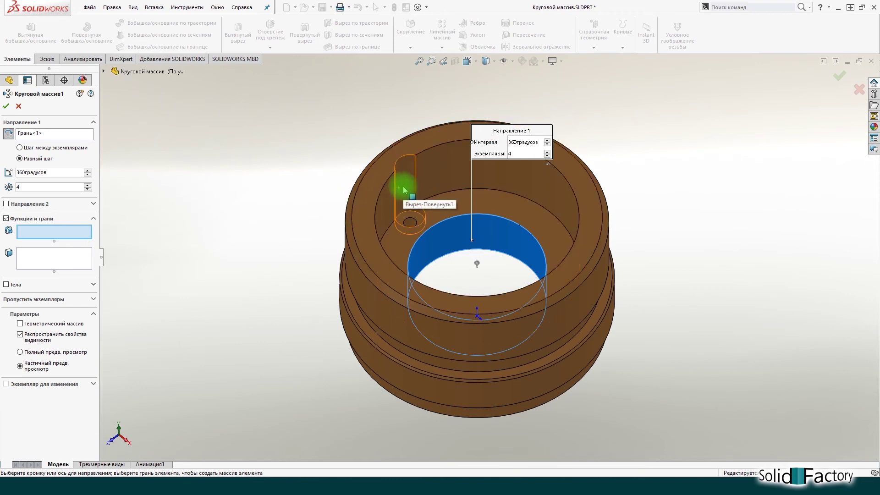
{"action": "left_click", "coordinate": [103, 71]}
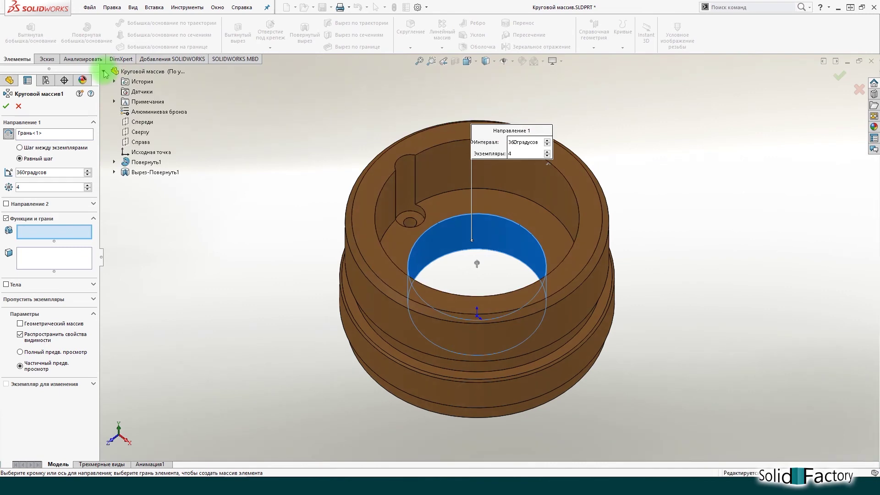
{"action": "left_click", "coordinate": [146, 173]}
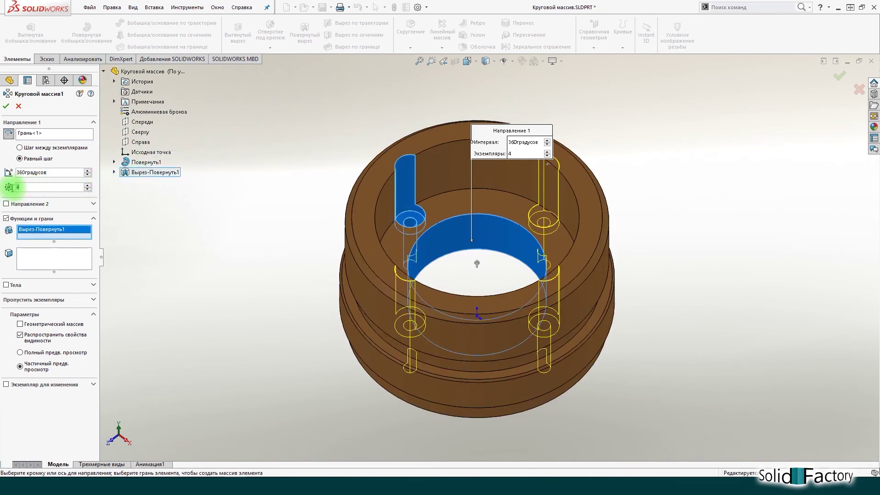
{"action": "double_click", "coordinate": [50, 187]}
{"action": "type", "text": "8"}
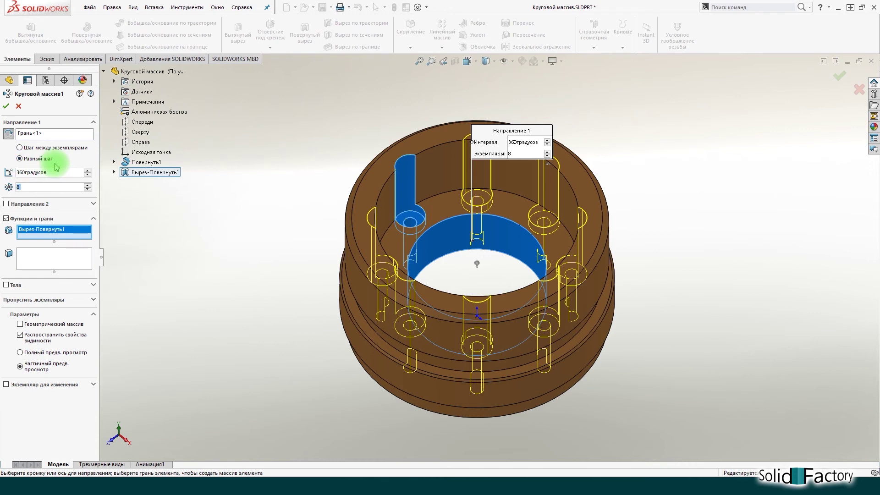
{"action": "double_click", "coordinate": [55, 172]}
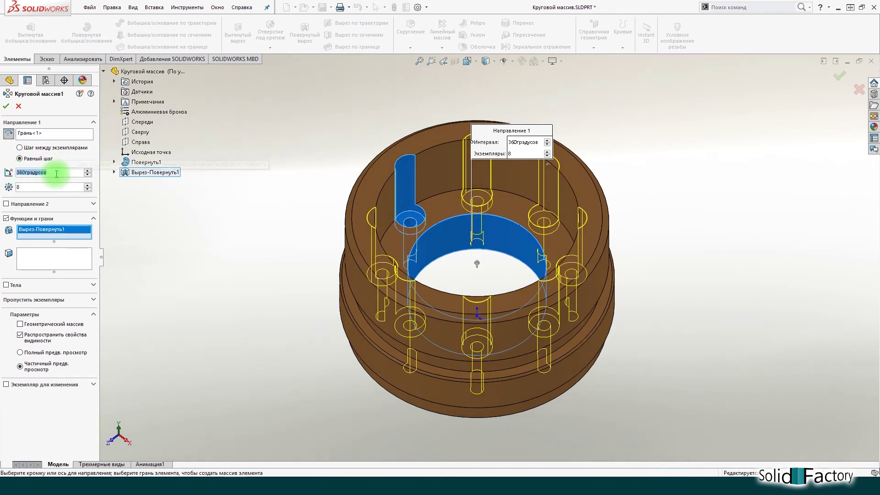
{"action": "type", "text": "180"}
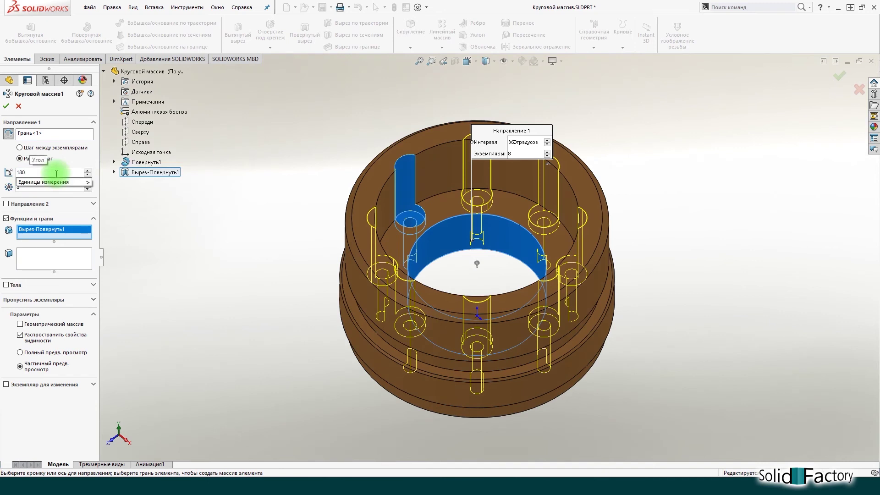
{"action": "key", "text": "Return"}
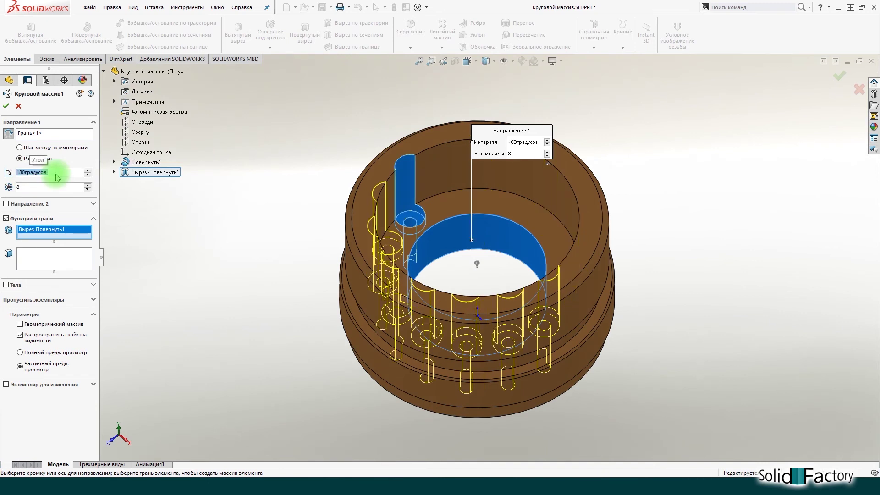
{"action": "left_click", "coordinate": [42, 151]}
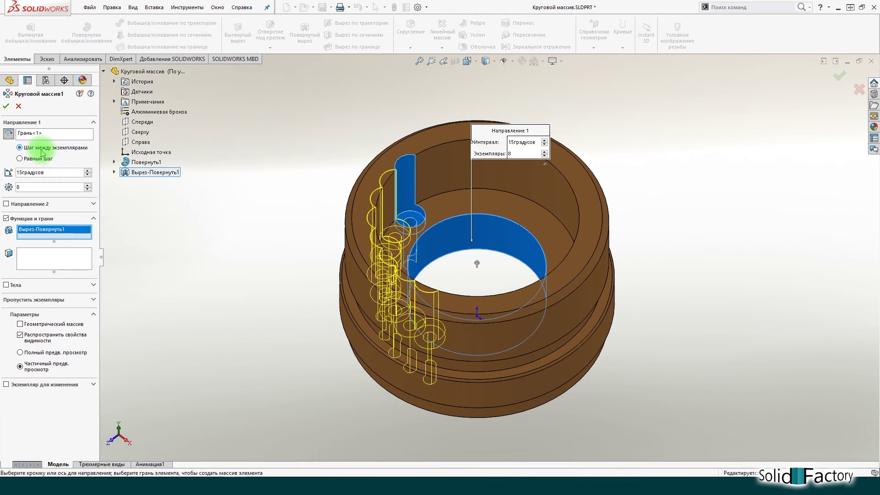
{"action": "left_click", "coordinate": [67, 174]}
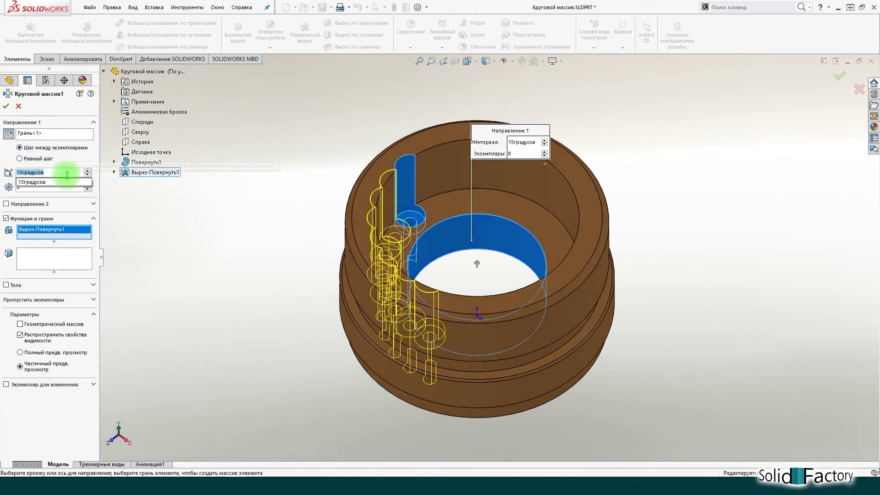
{"action": "type", "text": "20"}
{"action": "key", "text": "Return"}
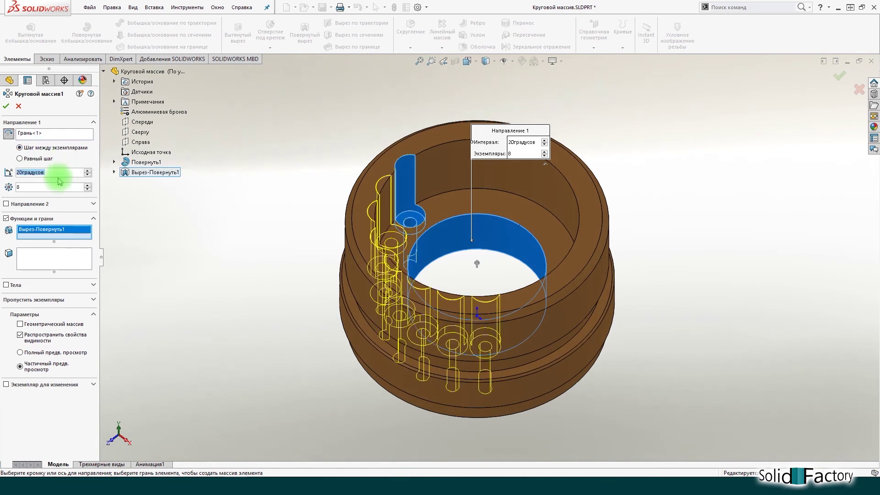
{"action": "type", "text": "25"}
{"action": "key", "text": "Return"}
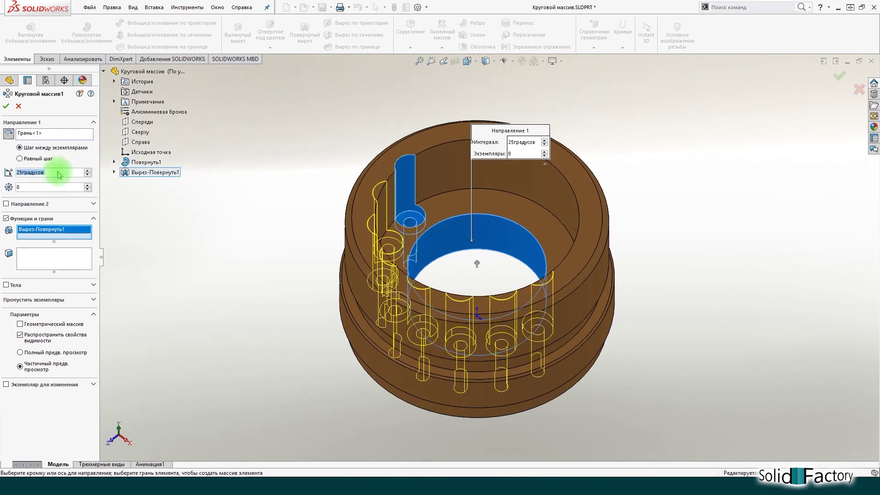
{"action": "left_click", "coordinate": [44, 159]}
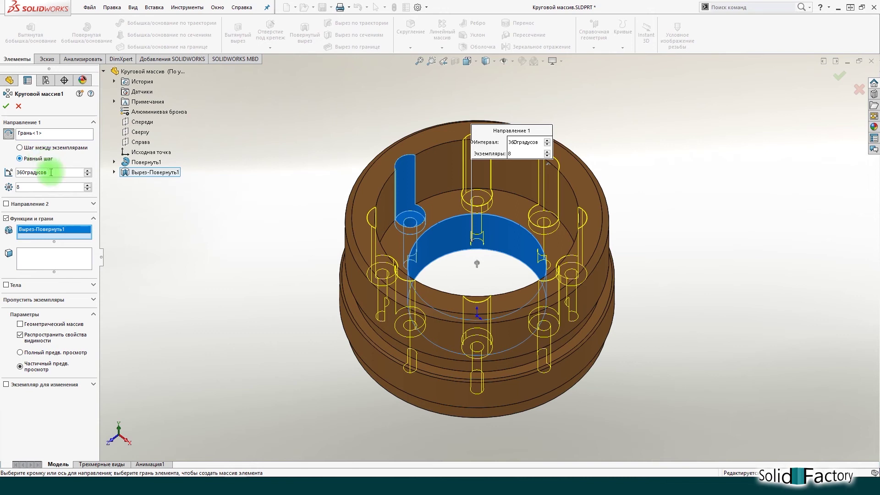
{"action": "left_click", "coordinate": [66, 300]}
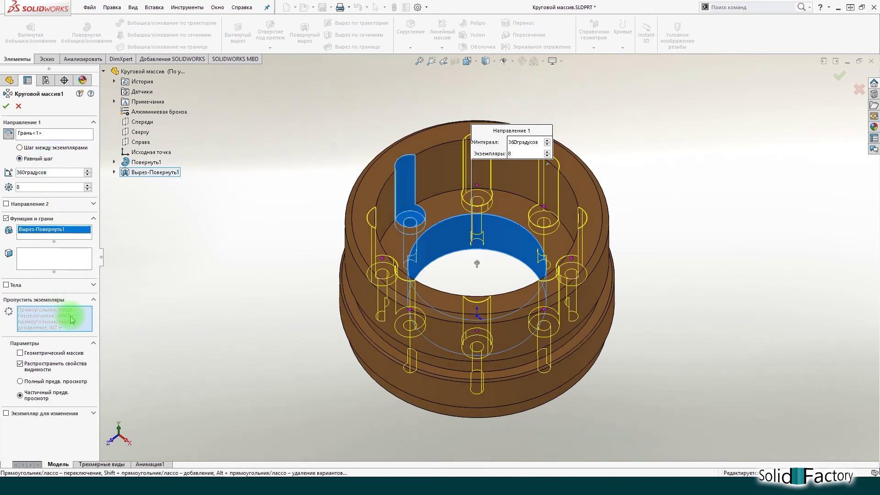
Skip instances (D1,2) and (D1,3) and confirm the eight-cut circular pattern.
{"action": "left_click", "coordinate": [382, 259]}
{"action": "left_click", "coordinate": [410, 311]}
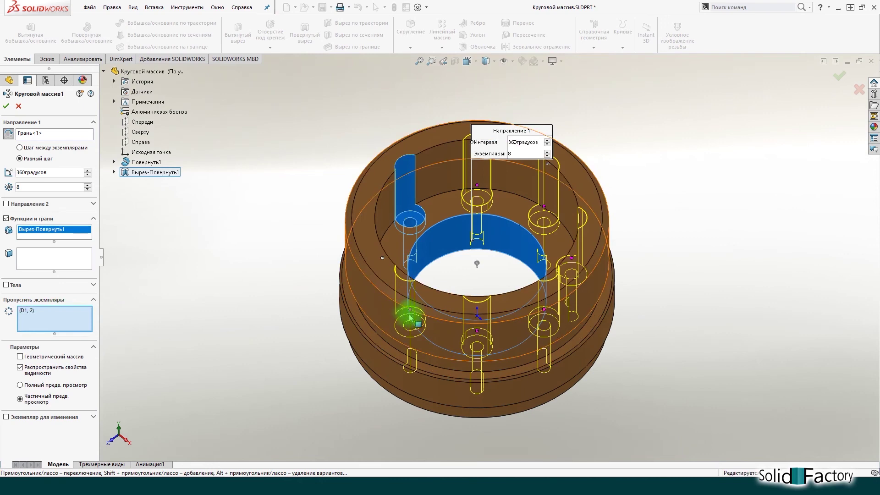
{"action": "left_click", "coordinate": [6, 105]}
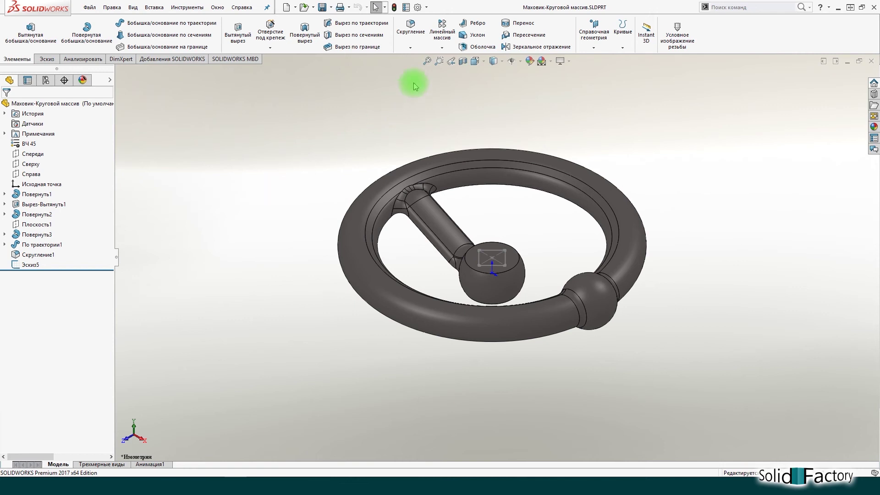
Start a circular pattern (Круговой массив1) on the handwheel and begin selecting features to repeat.
{"action": "left_click", "coordinate": [441, 48]}
{"action": "left_click", "coordinate": [450, 70]}
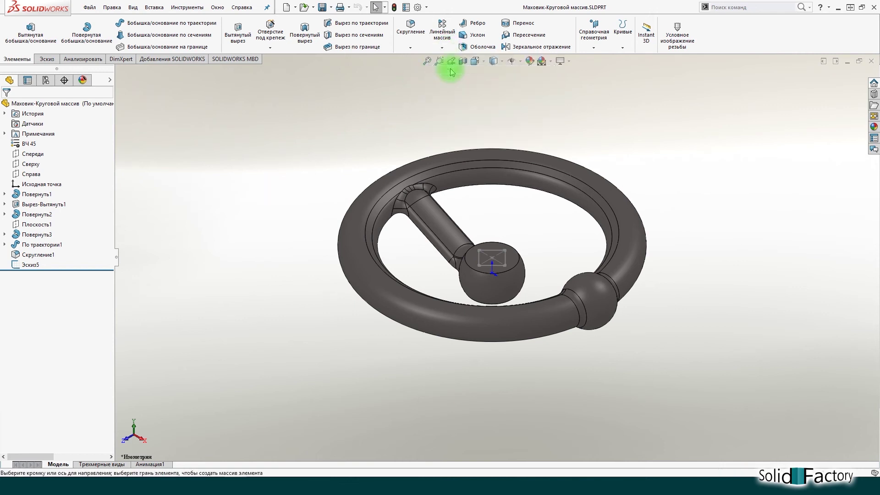
{"action": "left_click", "coordinate": [91, 232]}
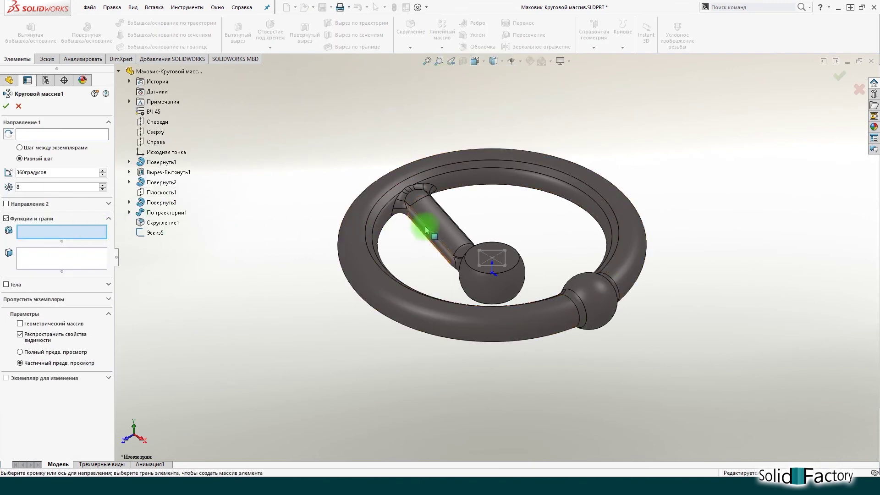
Pattern По траектории1, Повернуть3 and Скругление1 around the hub edge as 3 equal instances over 360°.
{"action": "left_click", "coordinate": [447, 230]}
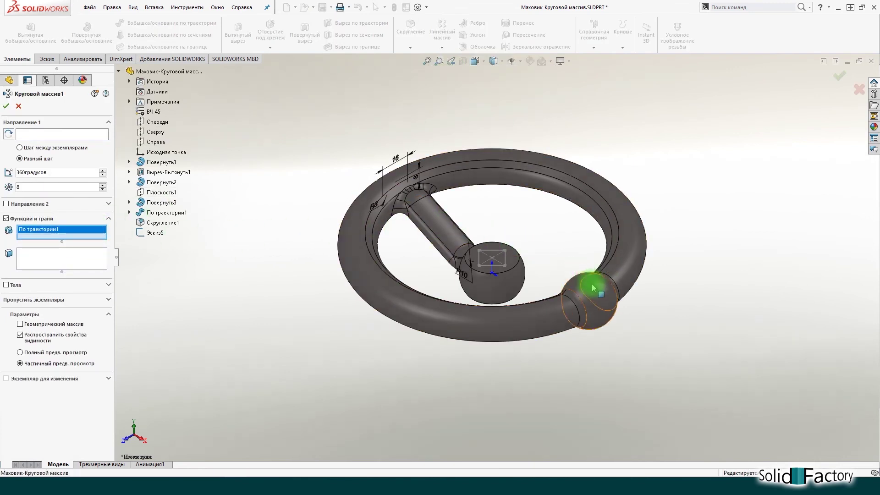
{"action": "left_click", "coordinate": [592, 287]}
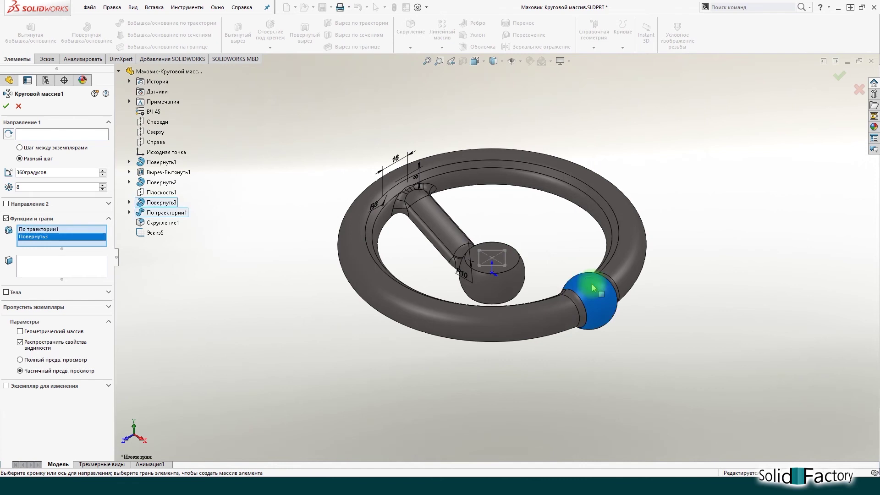
{"action": "left_click", "coordinate": [577, 300]}
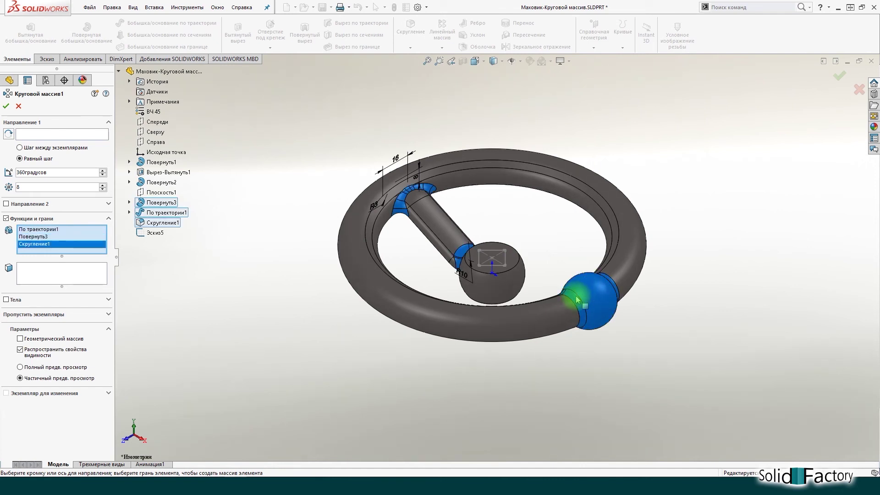
{"action": "left_click", "coordinate": [81, 135]}
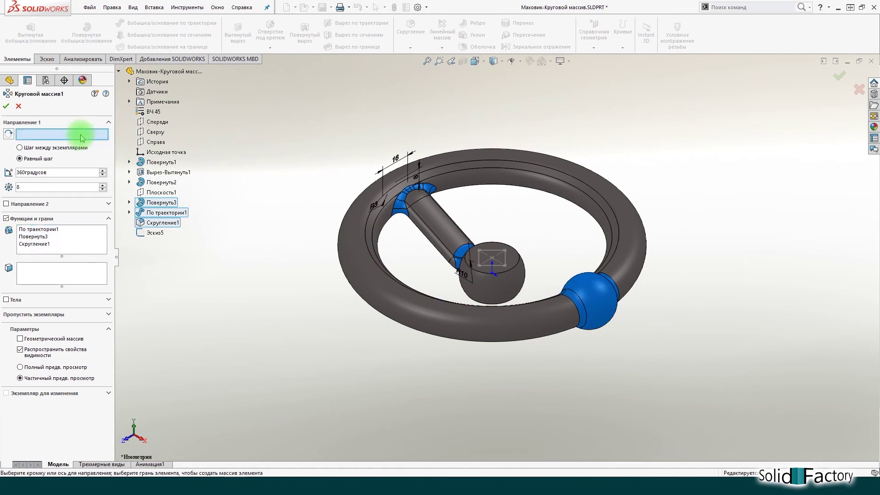
{"action": "left_click", "coordinate": [516, 271]}
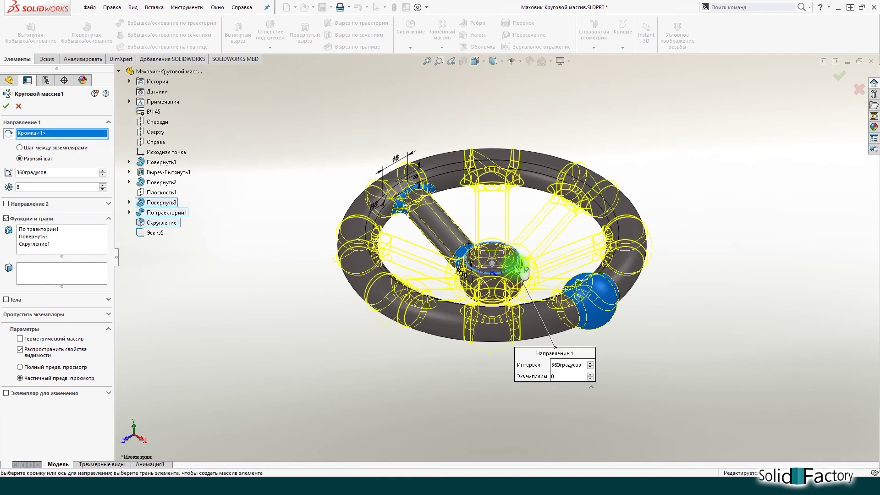
{"action": "double_click", "coordinate": [55, 173]}
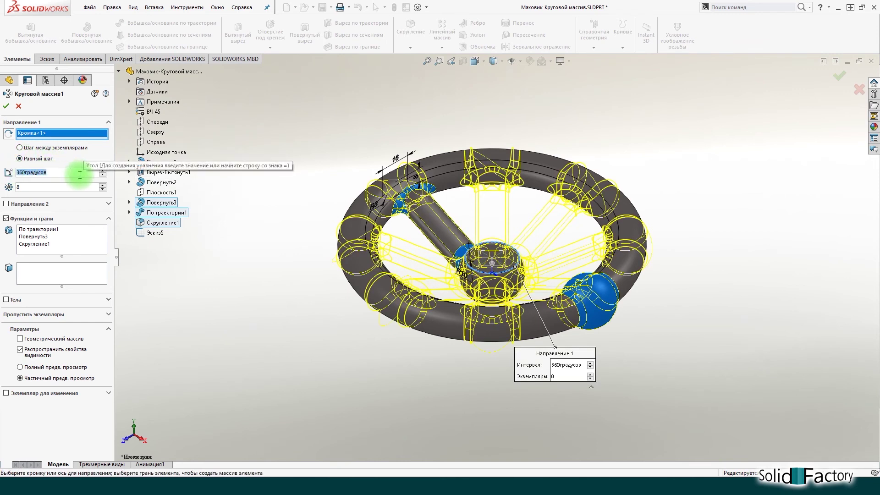
{"action": "double_click", "coordinate": [59, 186]}
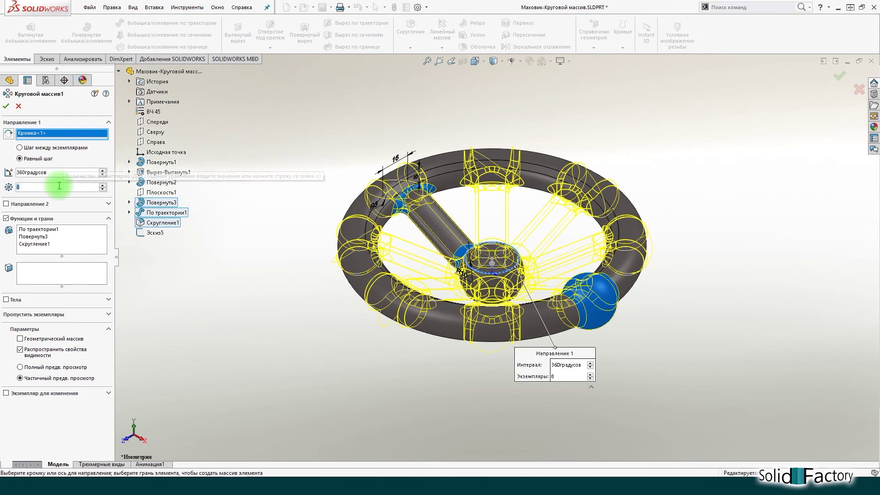
{"action": "type", "text": "3"}
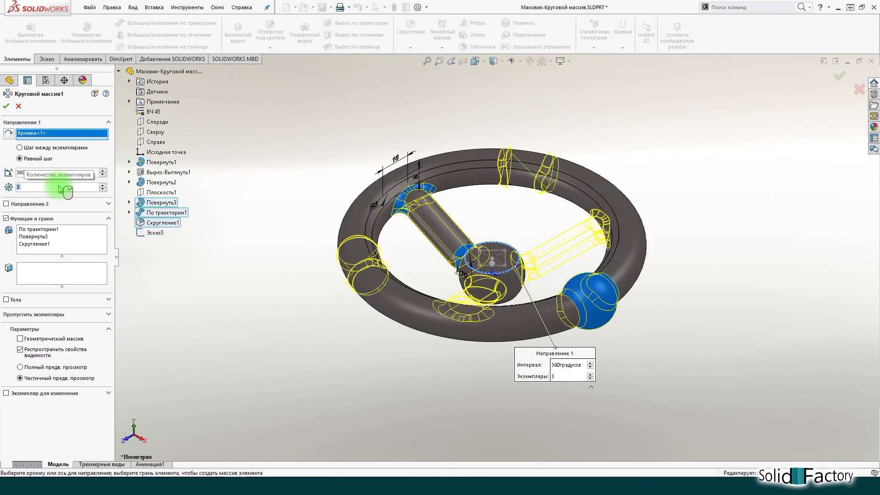
{"action": "left_click", "coordinate": [6, 106]}
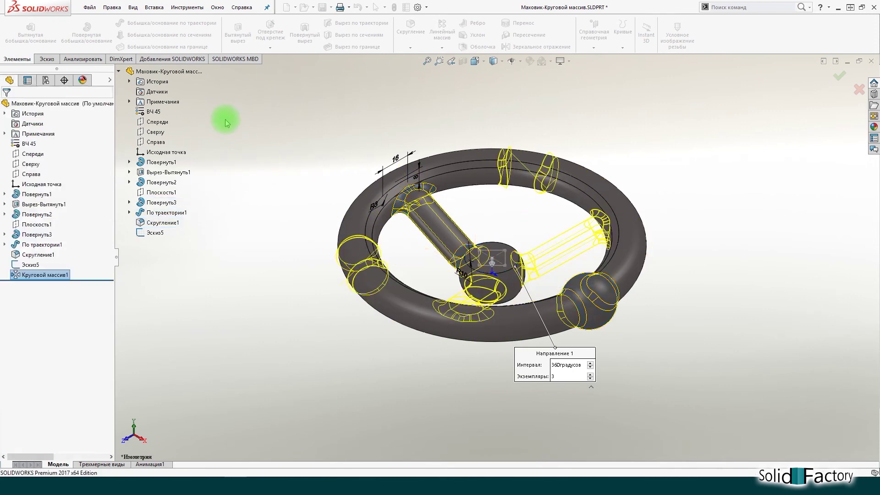
Cut Эскиз5 Through All to make the square hub bore, then view the handwheel from the top.
{"action": "left_click", "coordinate": [29, 265]}
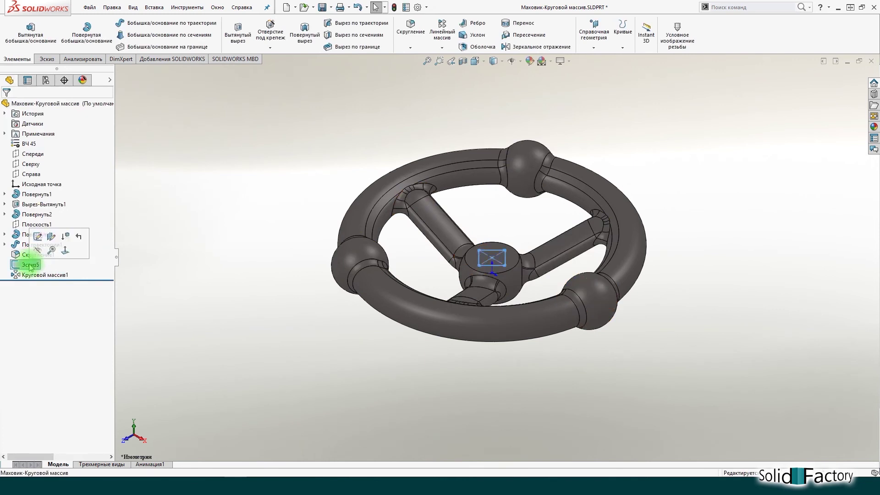
{"action": "left_click", "coordinate": [237, 31]}
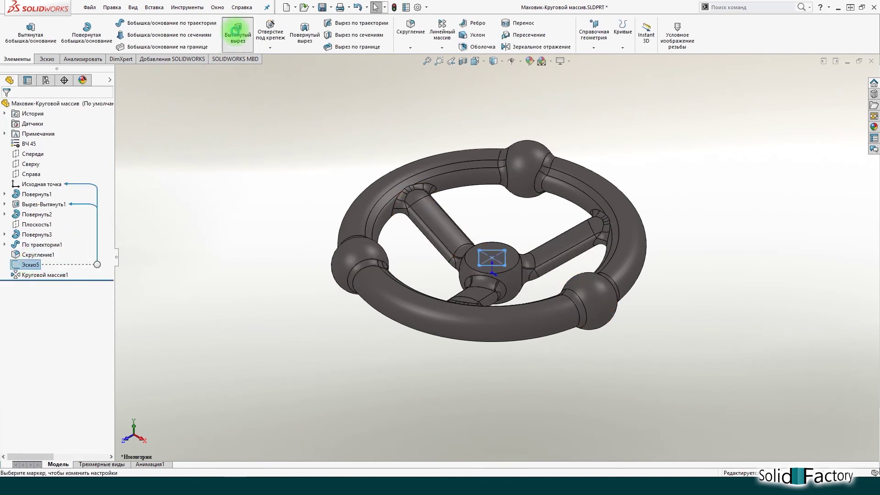
{"action": "left_click", "coordinate": [57, 161]}
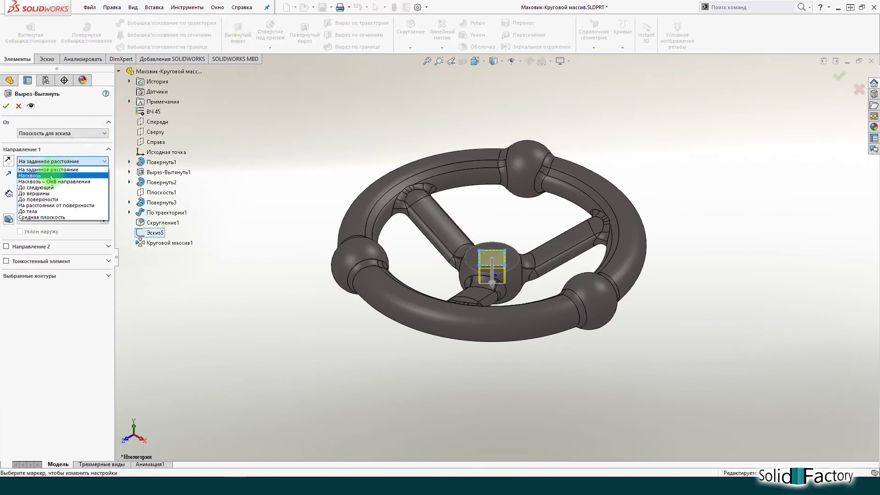
{"action": "left_click", "coordinate": [51, 175]}
{"action": "left_click", "coordinate": [6, 105]}
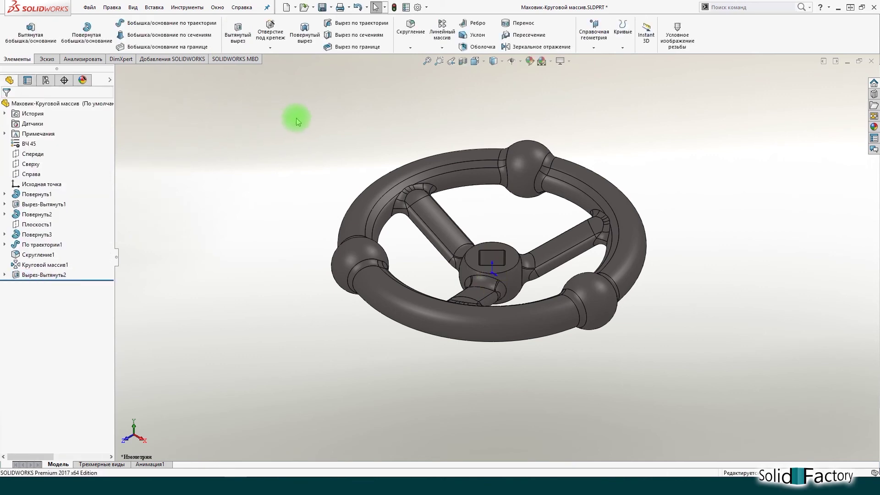
{"action": "left_click", "coordinate": [474, 61]}
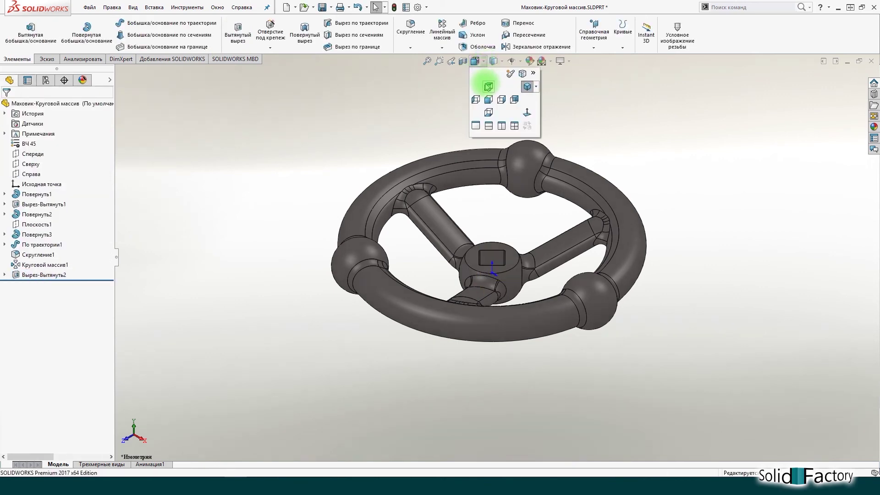
{"action": "left_click", "coordinate": [488, 87]}
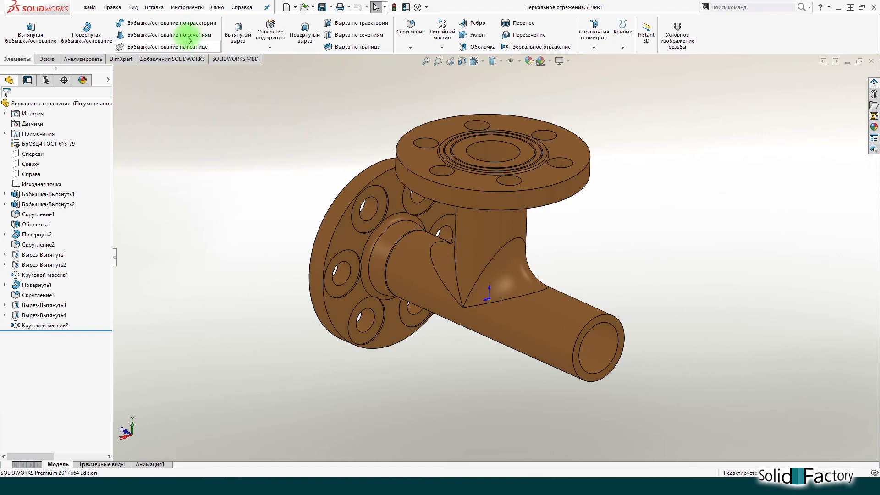
Start a Mirror feature on the Зеркальное отражение flange elbow.
{"action": "left_click", "coordinate": [154, 7]}
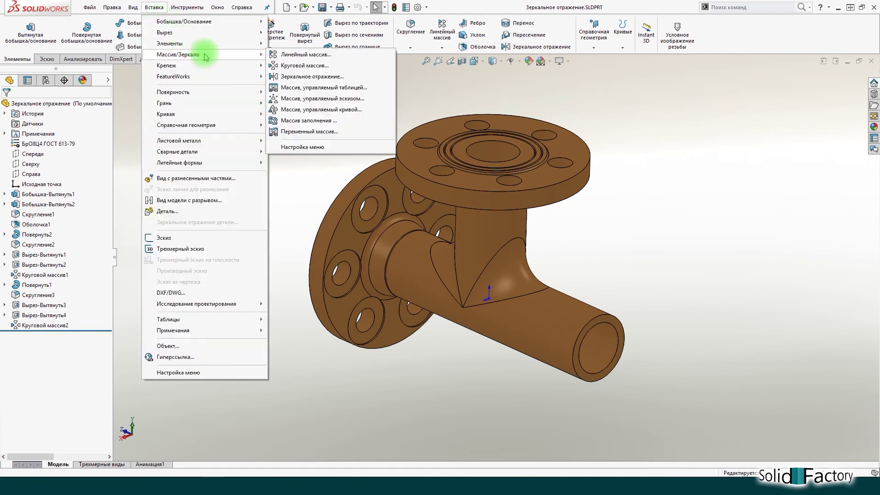
{"action": "mouse_move", "coordinate": [179, 54]}
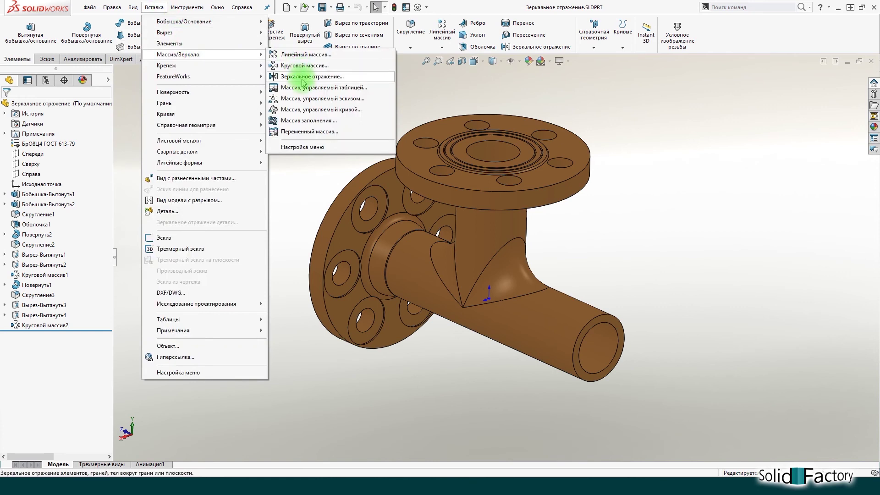
{"action": "left_click", "coordinate": [133, 85]}
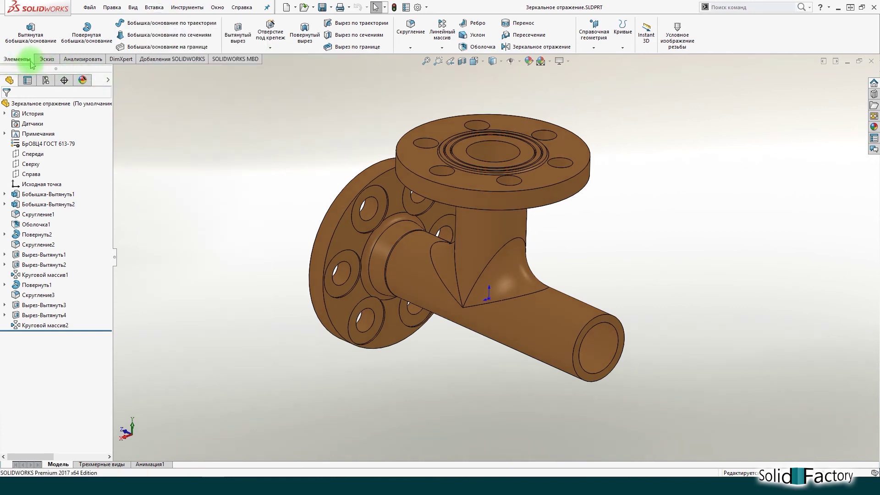
{"action": "left_click", "coordinate": [442, 48]}
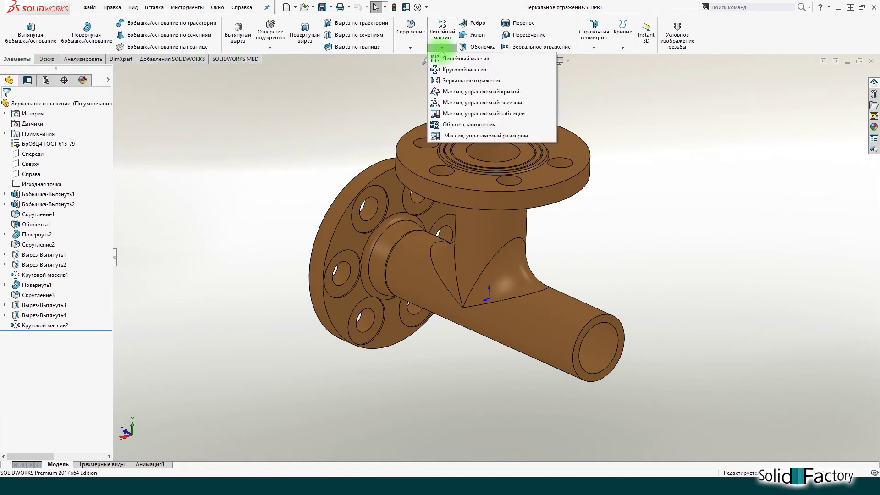
{"action": "left_click", "coordinate": [455, 83]}
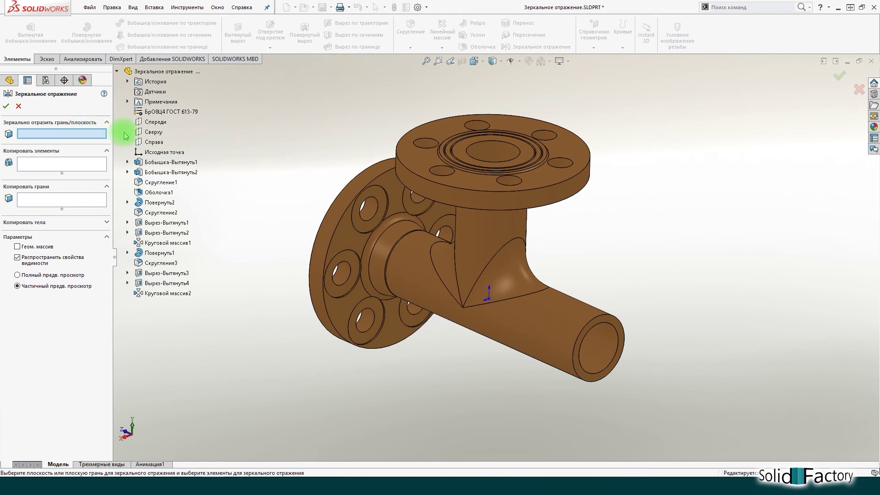
Mirror Повернуть1, Скругление3, Вырез-Вытянуть3, Вырез-Вытянуть4 and Круговой массив2 across the Спереди plane.
{"action": "left_click", "coordinate": [157, 126]}
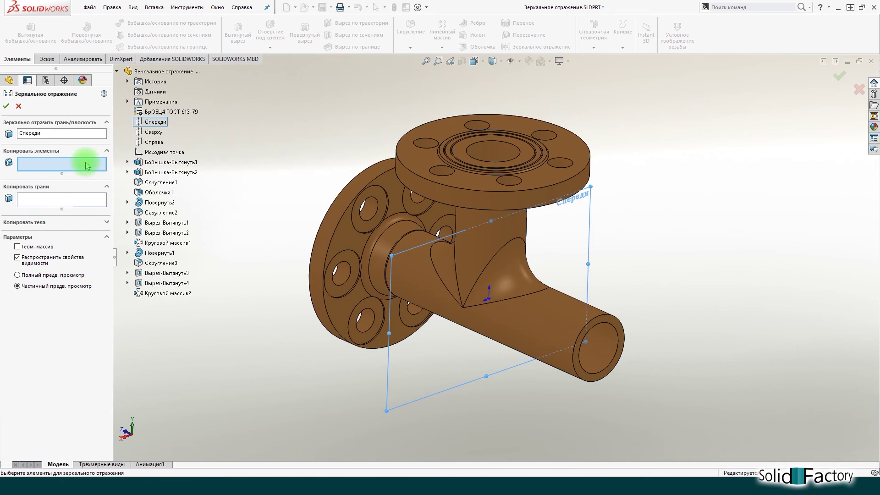
{"action": "left_click", "coordinate": [160, 253]}
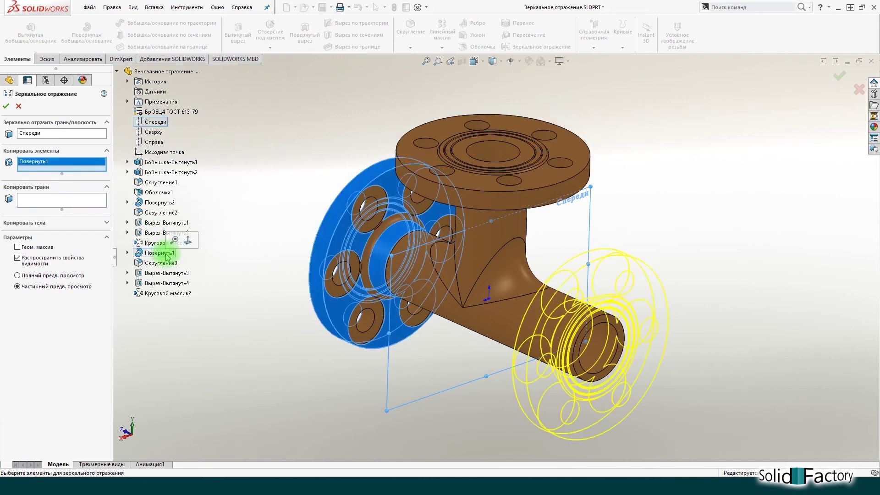
{"action": "left_click", "coordinate": [163, 262]}
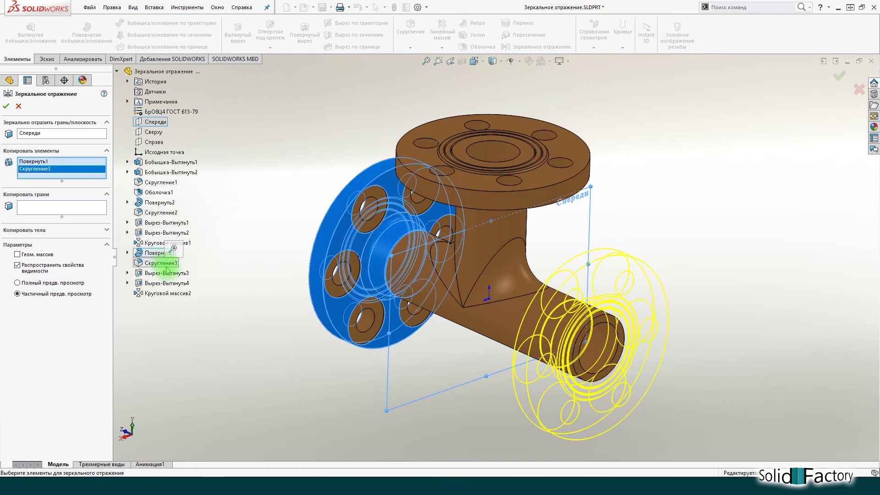
{"action": "left_click", "coordinate": [168, 273]}
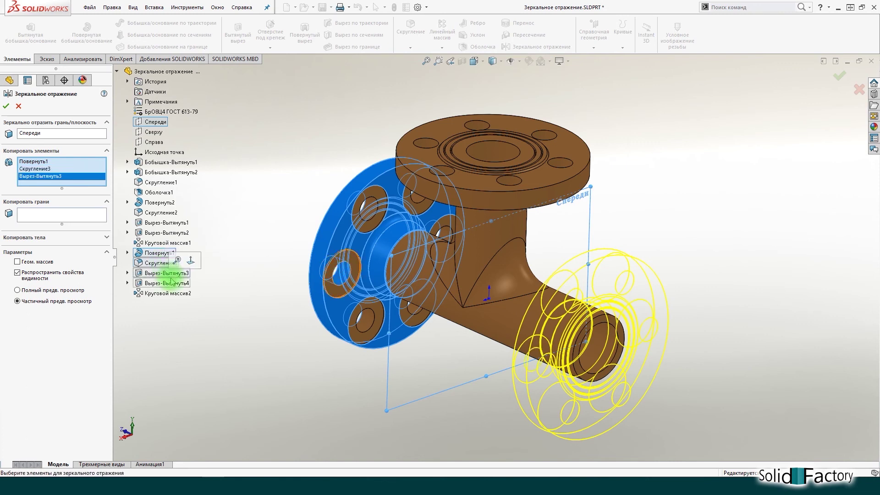
{"action": "left_click", "coordinate": [172, 283]}
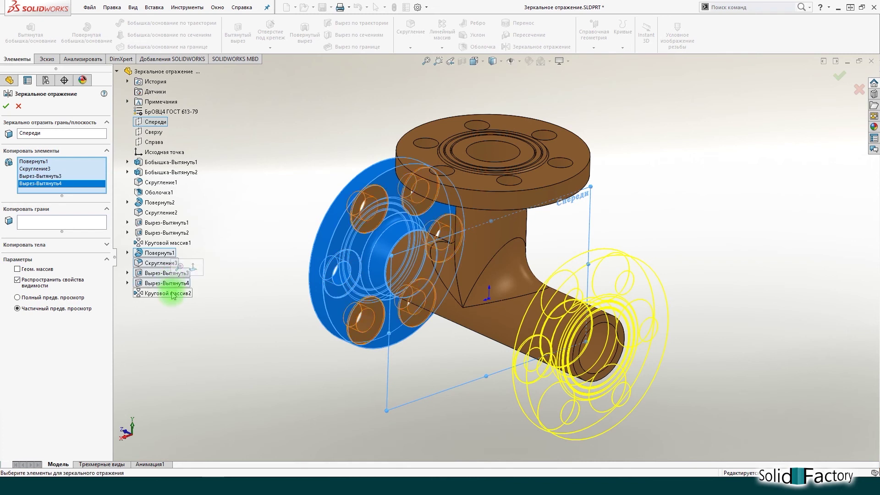
{"action": "left_click", "coordinate": [172, 293]}
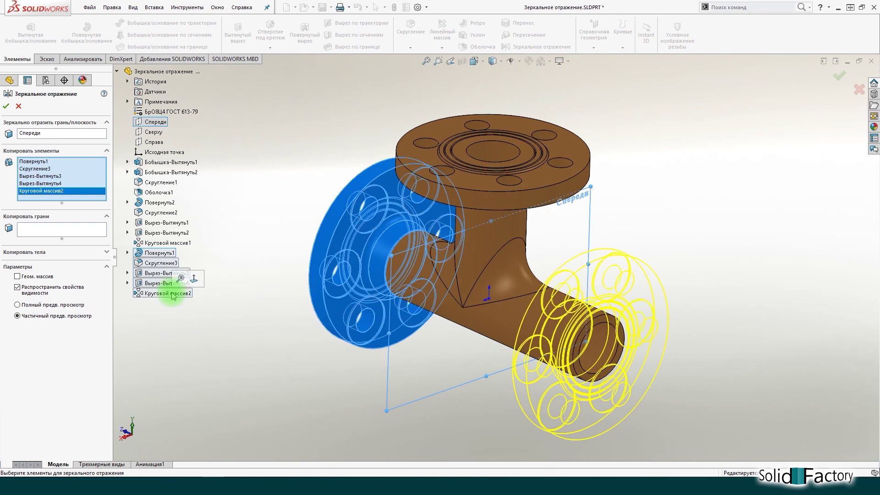
{"action": "left_click", "coordinate": [6, 106]}
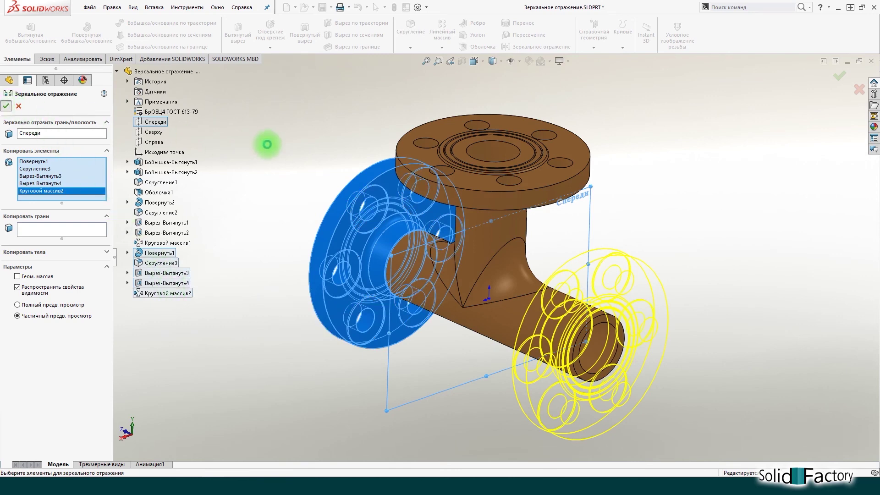
{"action": "mouse_move", "coordinate": [296, 154]}
{"action": "middle_mouse_down"}
{"action": "mouse_move", "coordinate": [334, 88]}
{"action": "mouse_move", "coordinate": [526, 173]}
{"action": "middle_mouse_up"}
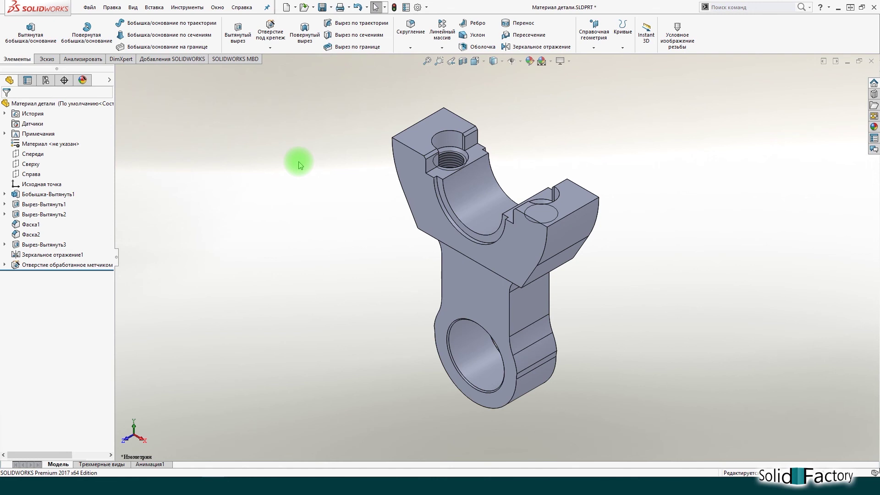
Open the Material dialog via Редактировать материал on the Материал <не указан> tree entry.
{"action": "right_click", "coordinate": [38, 147]}
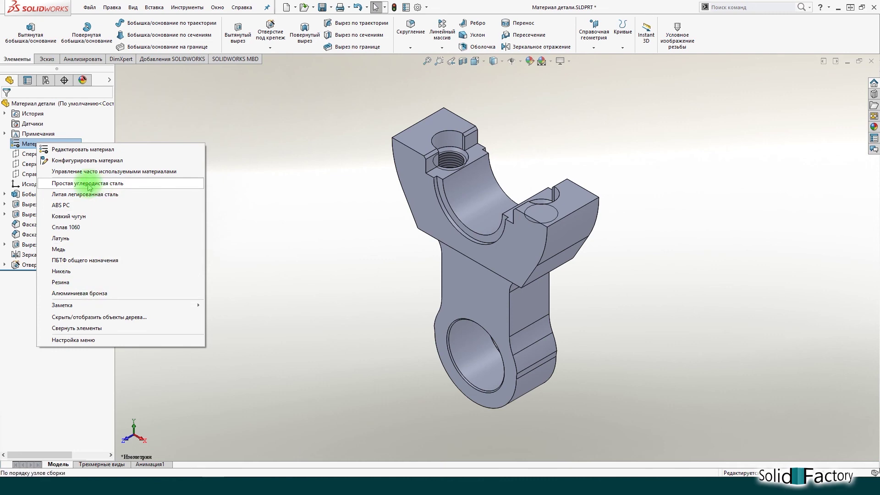
{"action": "left_click", "coordinate": [96, 151]}
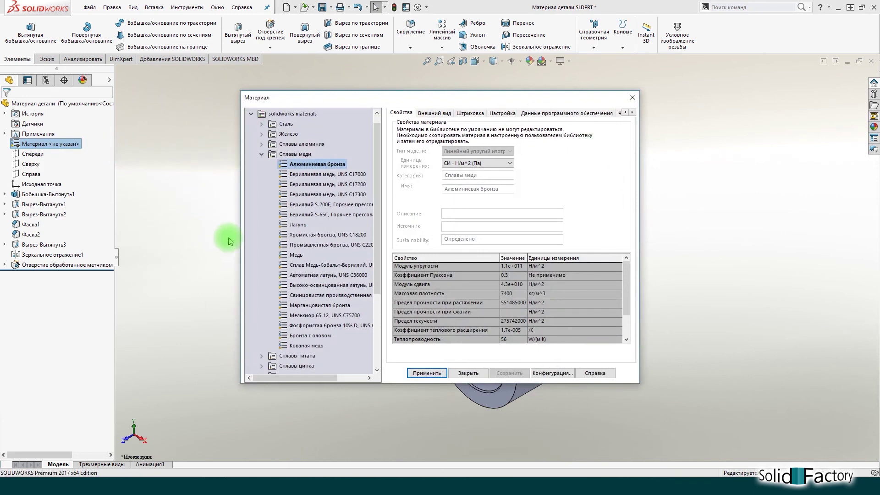
Expand the Сталь category in the solidworks materials library to list the steels.
{"action": "left_click", "coordinate": [251, 114]}
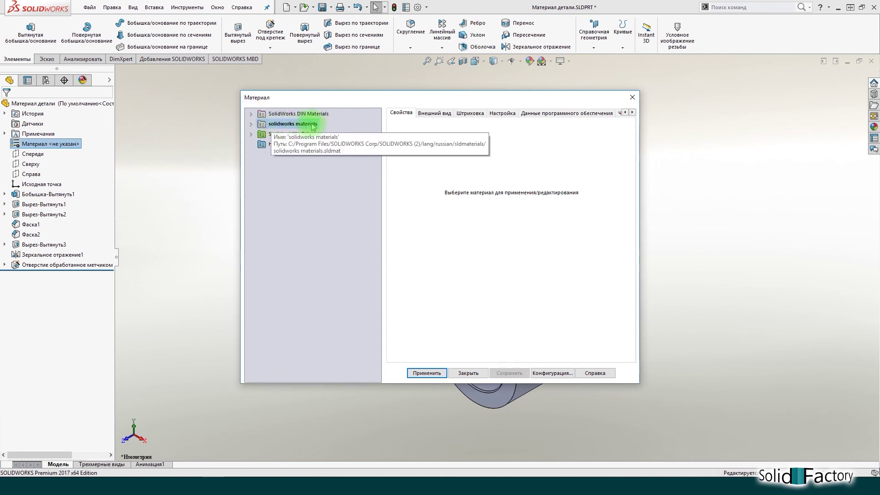
{"action": "left_click", "coordinate": [251, 124]}
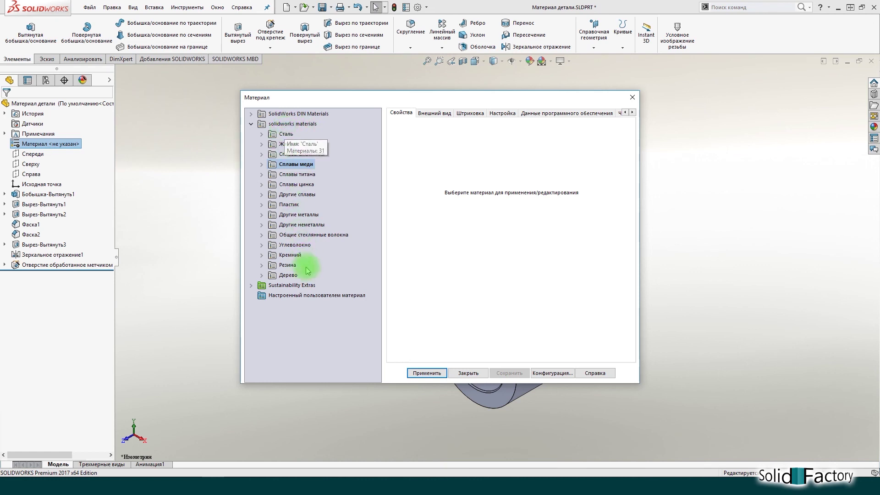
{"action": "left_click", "coordinate": [308, 297]}
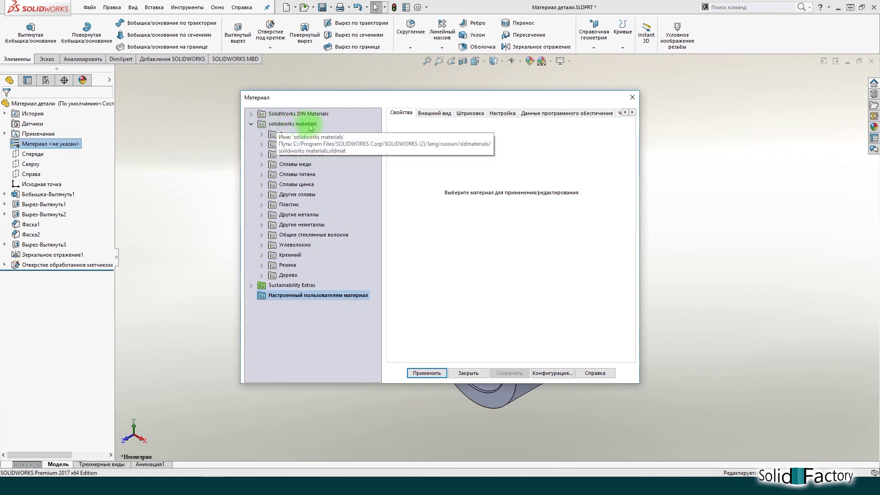
{"action": "left_click", "coordinate": [261, 134]}
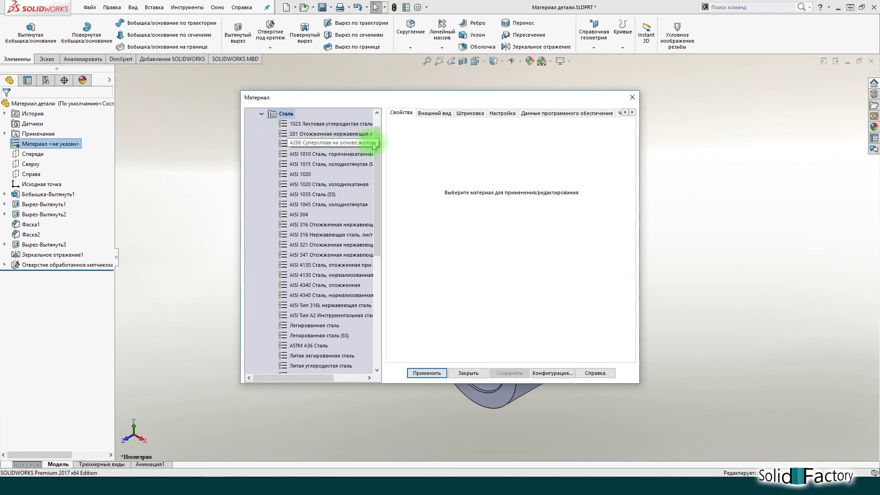
{"action": "scroll", "coordinate": [378, 167], "scroll_direction": "down", "scroll_amount": 3}
{"action": "scroll", "coordinate": [377, 183], "scroll_direction": "down", "scroll_amount": 5}
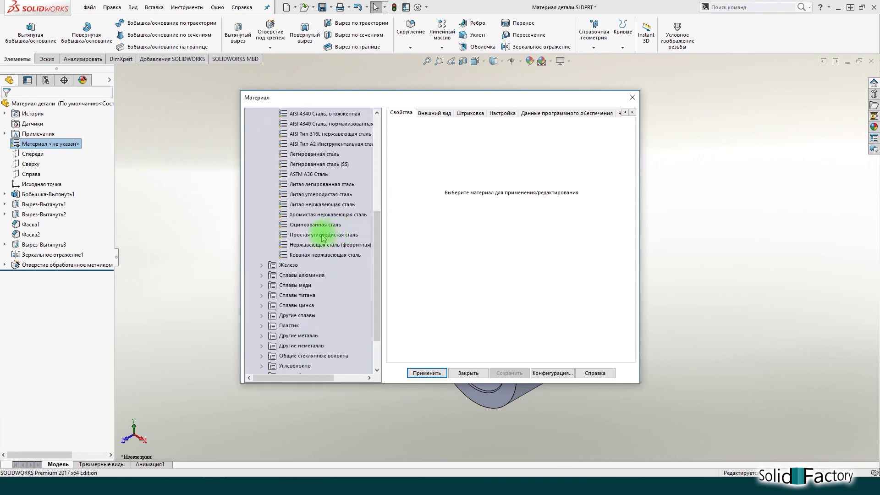
Copy Простая углеродистая сталь and collapse the solidworks materials library.
{"action": "right_click", "coordinate": [323, 235]}
{"action": "left_click", "coordinate": [348, 254]}
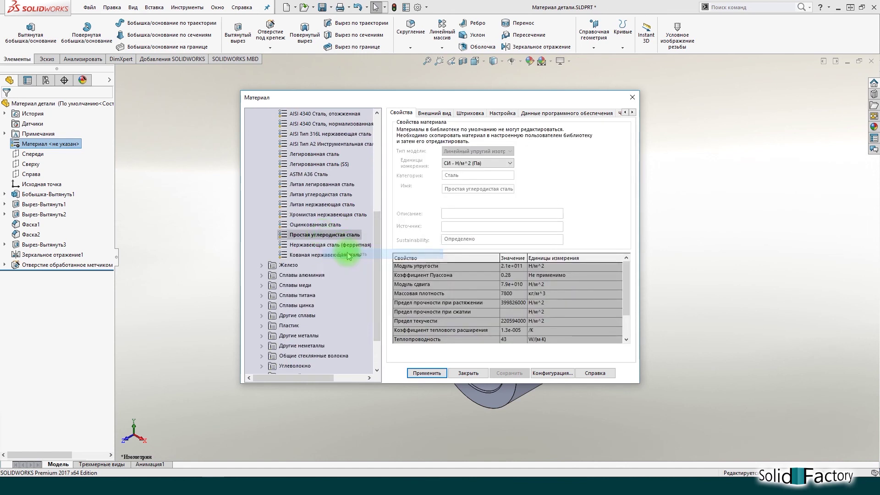
{"action": "left_click_drag", "start_coordinate": [377, 231], "coordinate": [376, 135]}
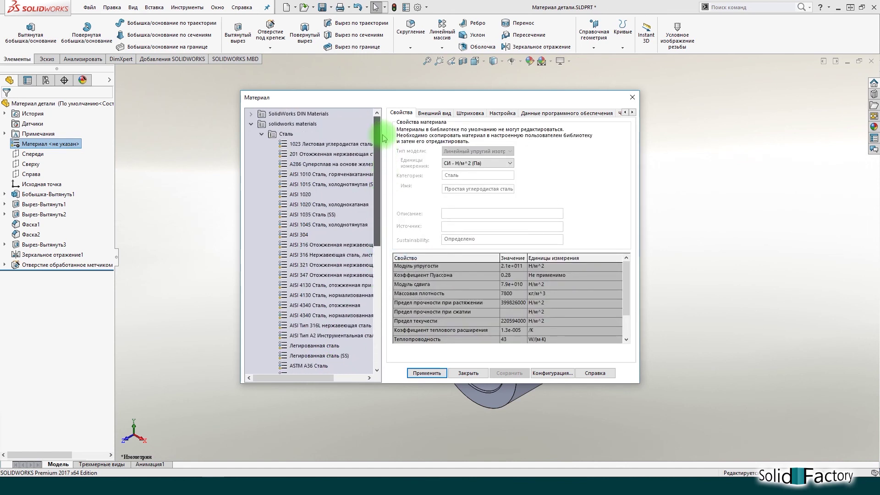
{"action": "left_click", "coordinate": [252, 124]}
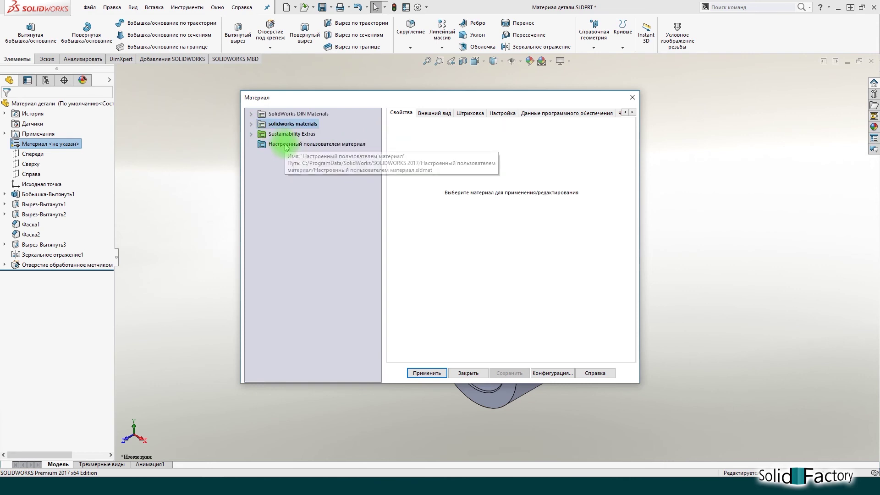
{"action": "right_click", "coordinate": [286, 147]}
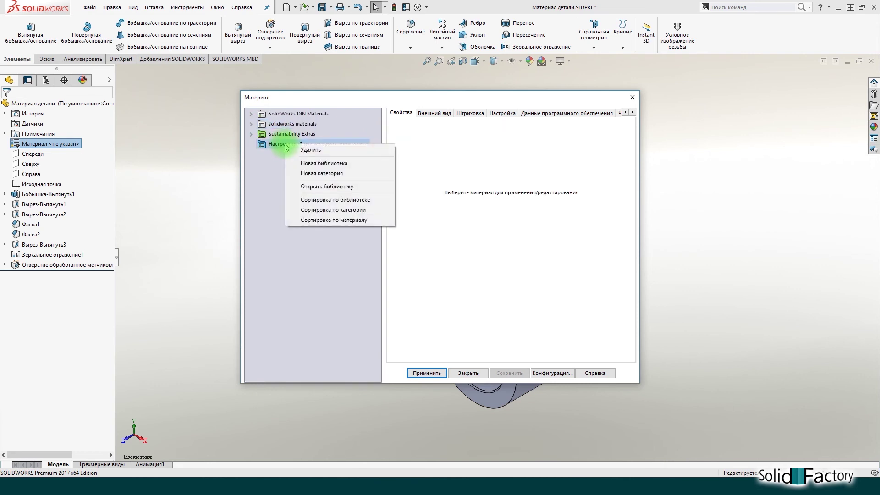
Add a new category named Стали качественные to the custom materials library.
{"action": "left_click", "coordinate": [311, 174]}
{"action": "type", "text": "Стали к"}
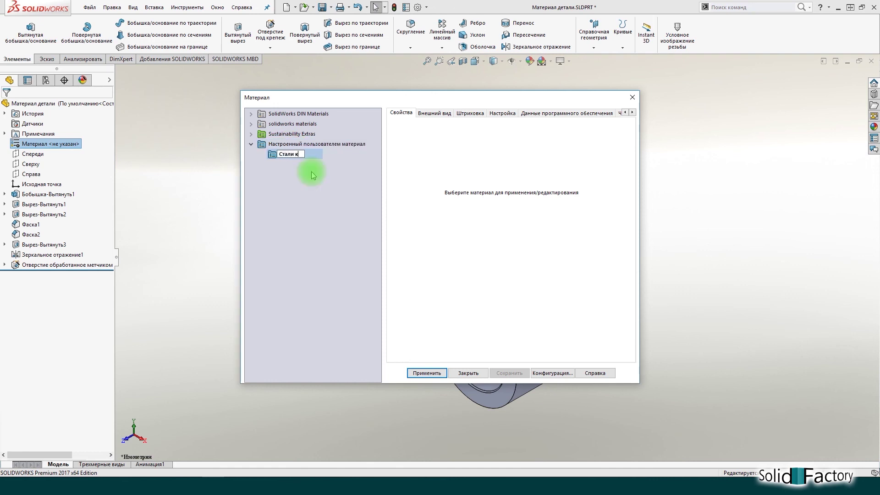
{"action": "type", "text": "ач"}
{"action": "type", "text": "енные"}
{"action": "key", "text": "Return"}
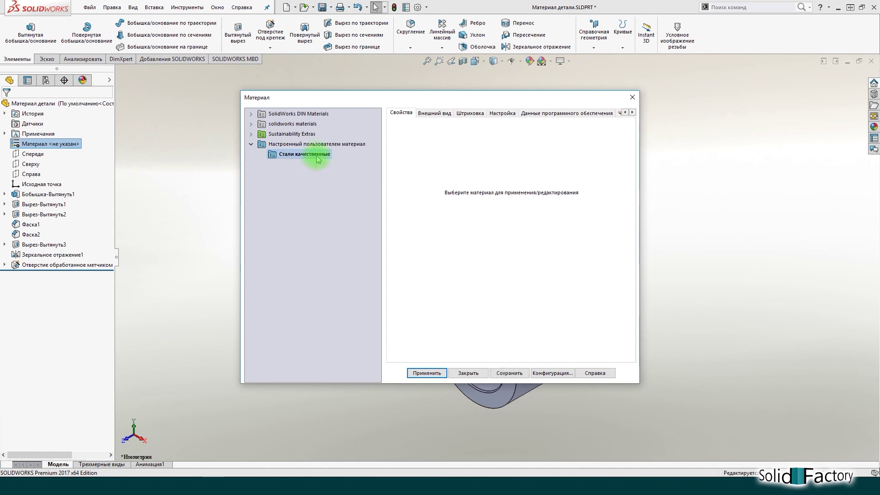
Paste the copied carbon steel into Стали качественные and select it.
{"action": "right_click", "coordinate": [318, 159]}
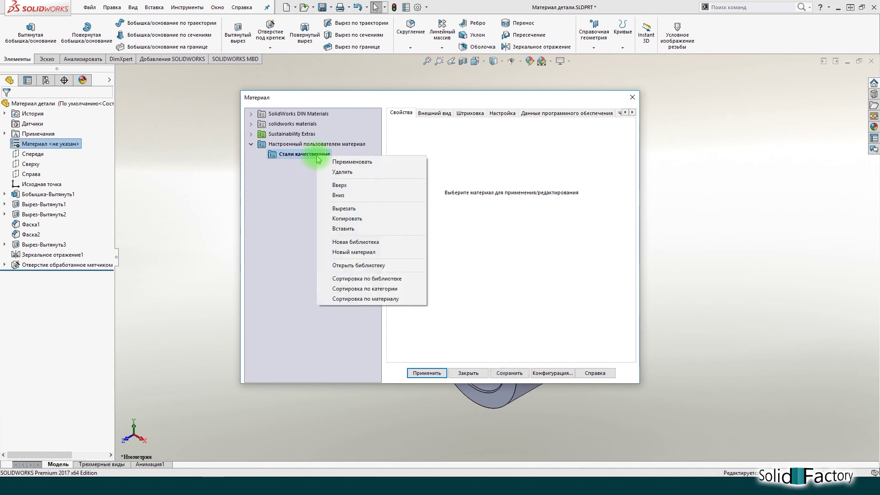
{"action": "left_click", "coordinate": [351, 228]}
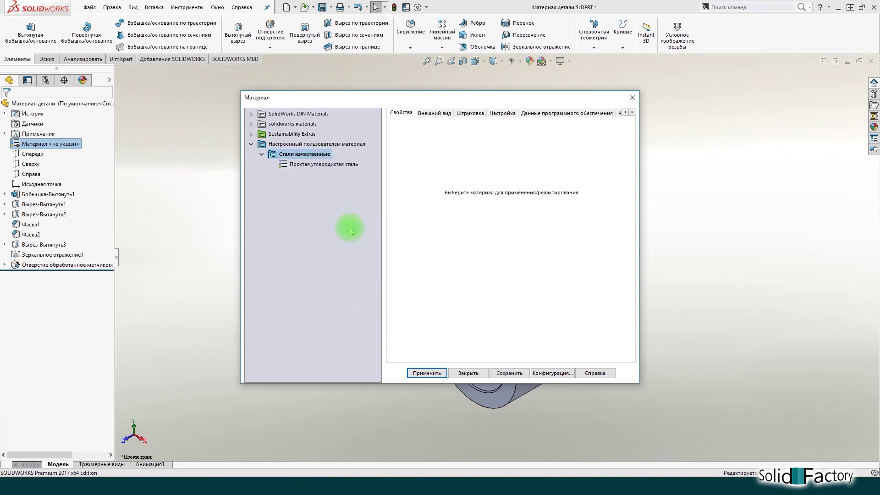
{"action": "left_click", "coordinate": [358, 165]}
{"action": "right_click", "coordinate": [358, 166]}
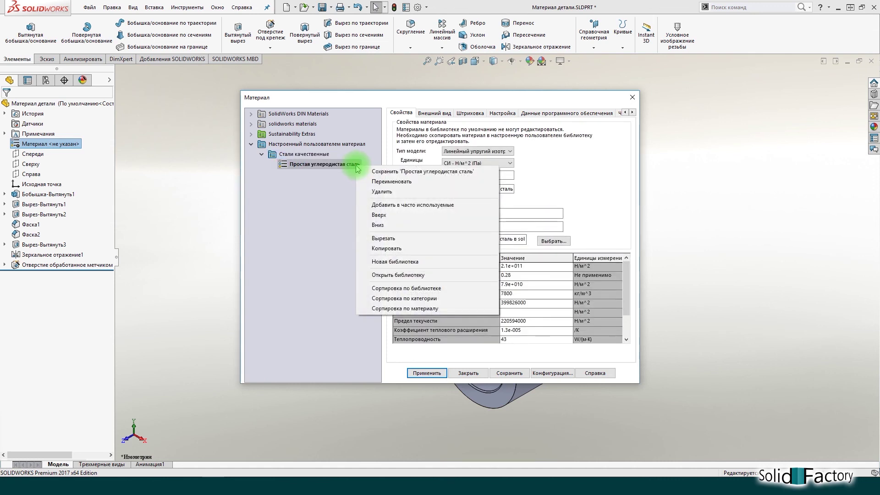
Rename the pasted carbon steel to Сталь 20 ГОСТ 1050-2013.
{"action": "left_click", "coordinate": [367, 181]}
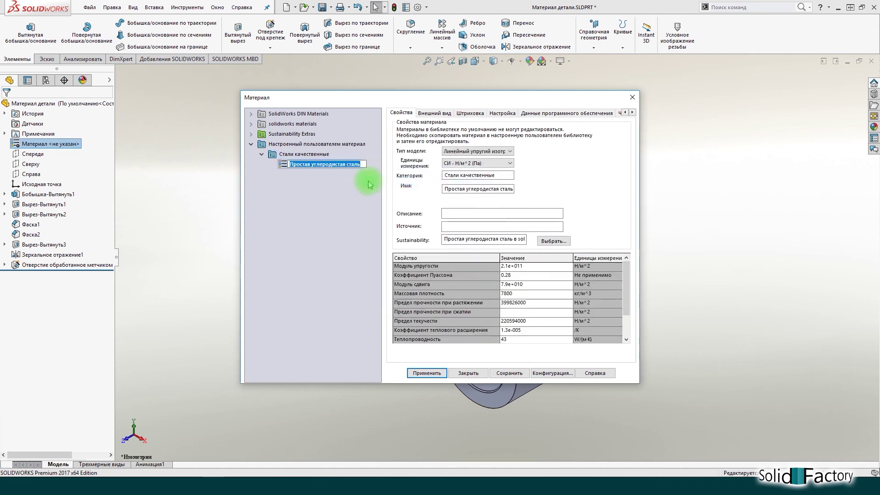
{"action": "type", "text": "сталь 20 ГОСТ 1050-"}
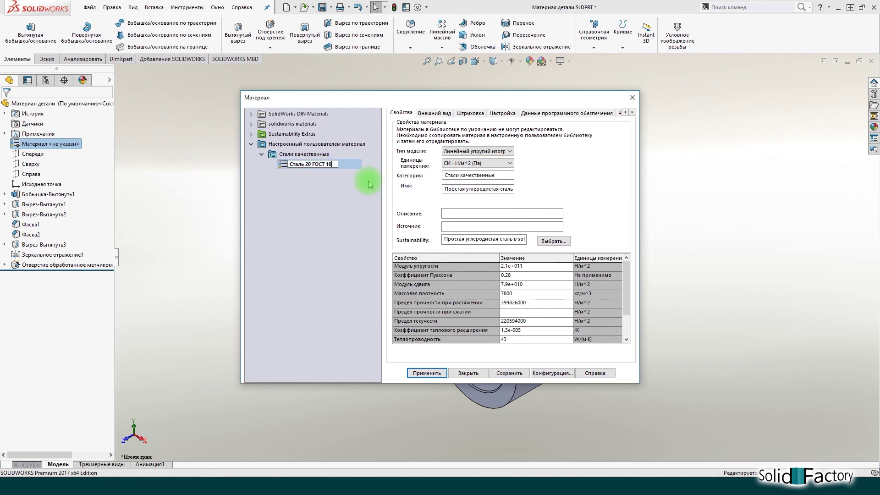
{"action": "type", "text": "2013"}
{"action": "key", "text": "Return"}
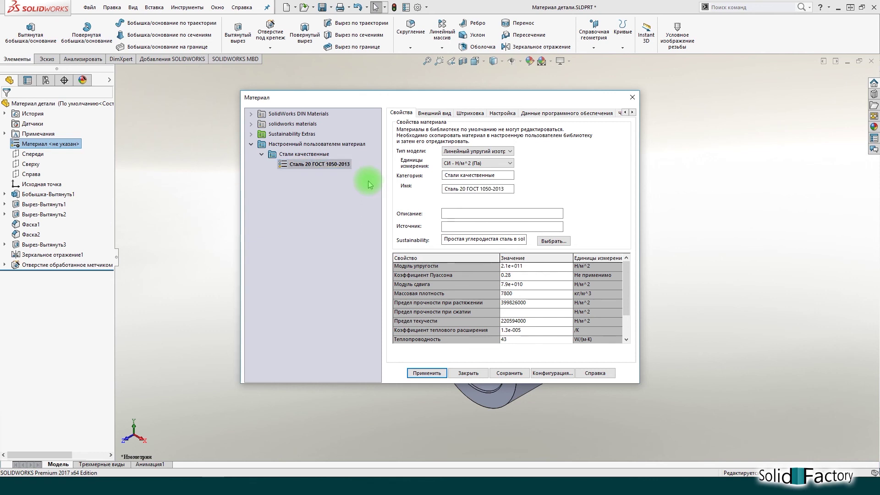
{"action": "left_click", "coordinate": [342, 169]}
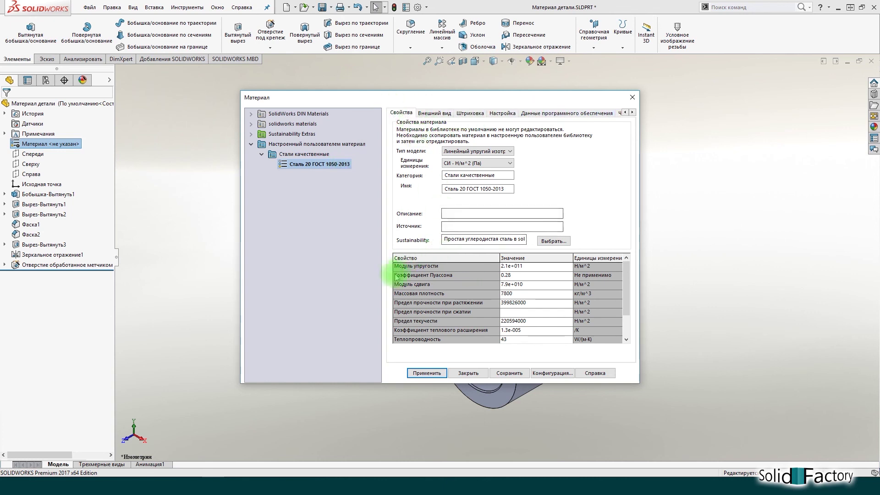
{"action": "left_click", "coordinate": [508, 294]}
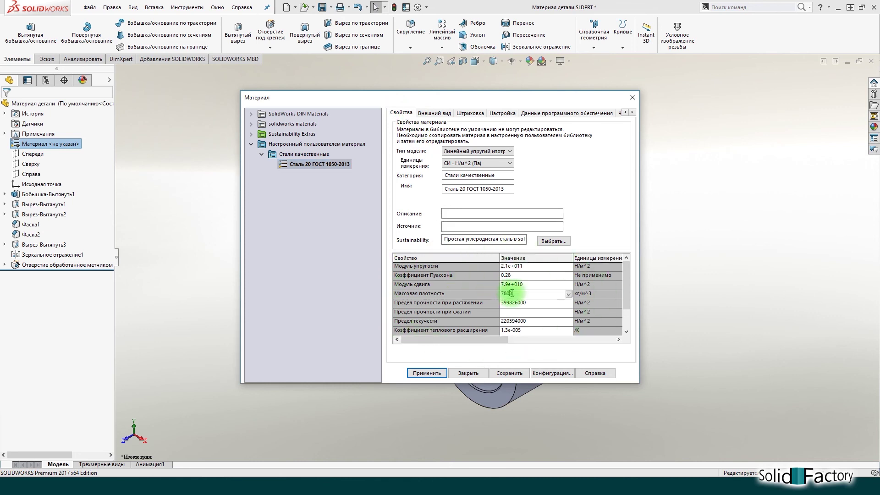
Set mass density to 7860 kg/m^3 and apply the шлифованная сталь appearance.
{"action": "type", "text": "0"}
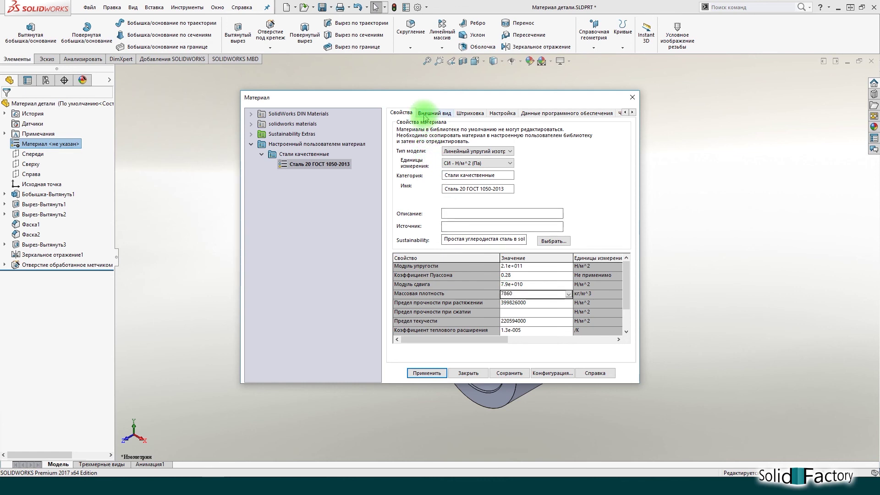
{"action": "left_click", "coordinate": [425, 114]}
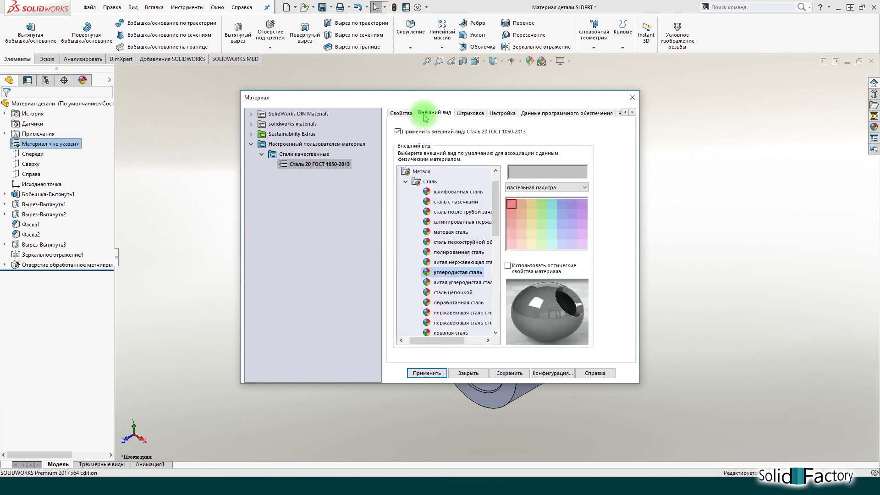
{"action": "left_click", "coordinate": [454, 201]}
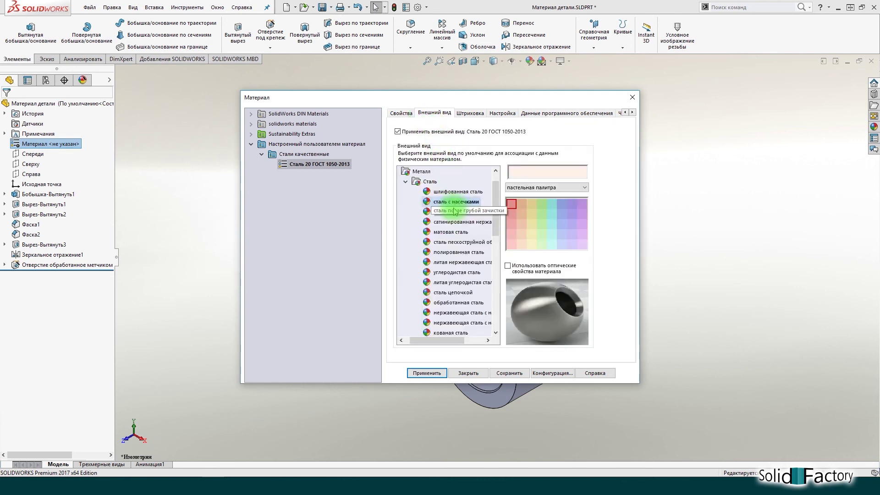
{"action": "left_click", "coordinate": [448, 191]}
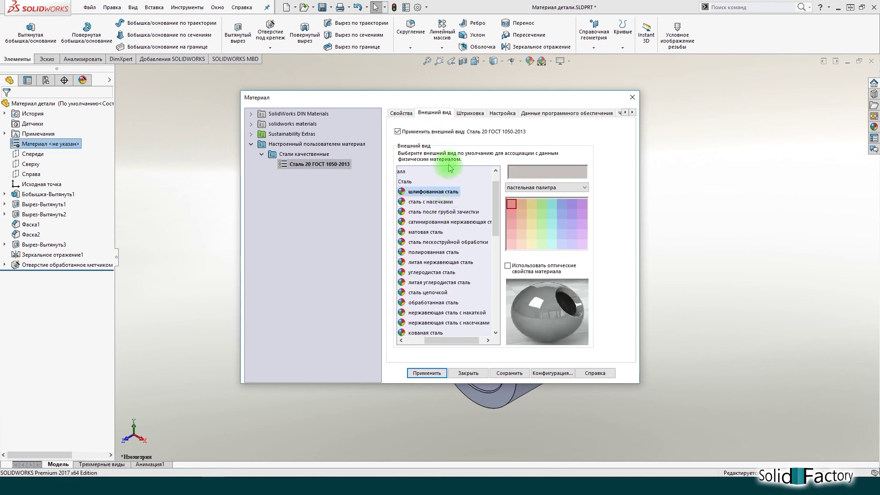
{"action": "left_click", "coordinate": [470, 113]}
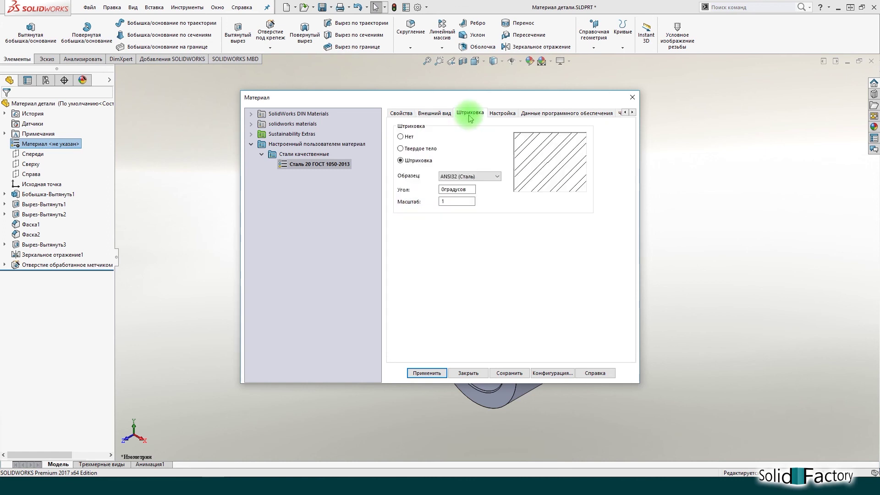
Set the new steel's hatch pattern to ISO (Сталь).
{"action": "left_click", "coordinate": [498, 177]}
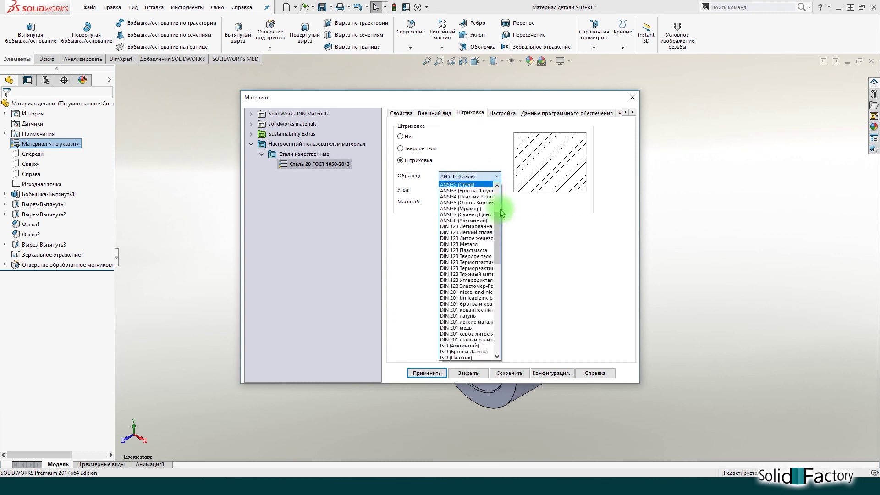
{"action": "mouse_move", "coordinate": [499, 220]}
{"action": "left_mouse_down"}
{"action": "mouse_move", "coordinate": [502, 274]}
{"action": "mouse_move", "coordinate": [500, 256]}
{"action": "left_mouse_up"}
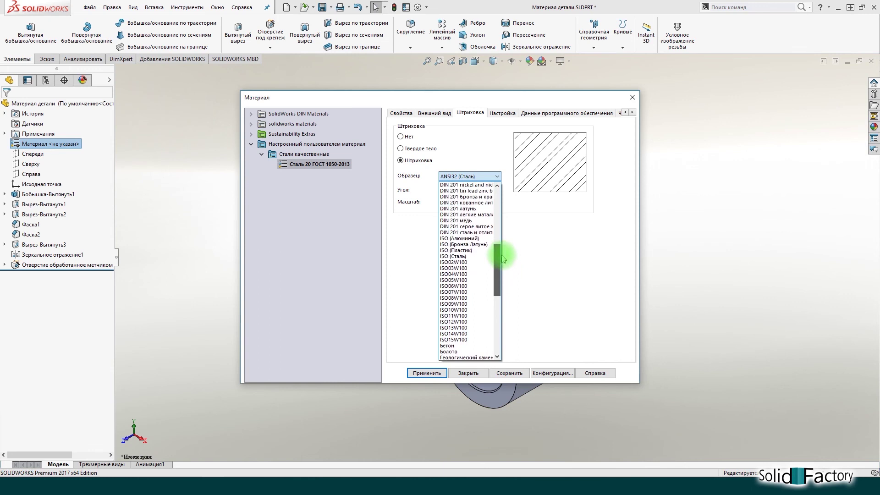
{"action": "left_click", "coordinate": [462, 257]}
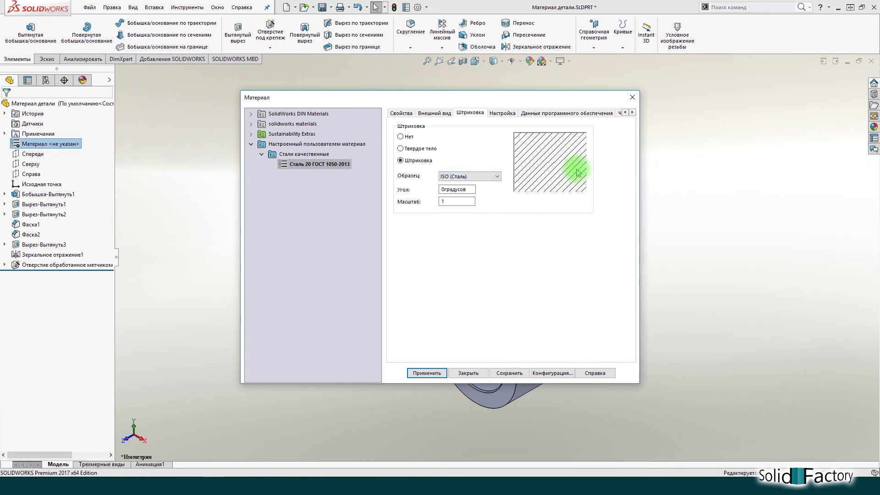
Add Сталь 20 ГОСТ 1050-2013 to frequently used materials and save the library.
{"action": "left_click", "coordinate": [629, 113]}
{"action": "left_click", "coordinate": [576, 113]}
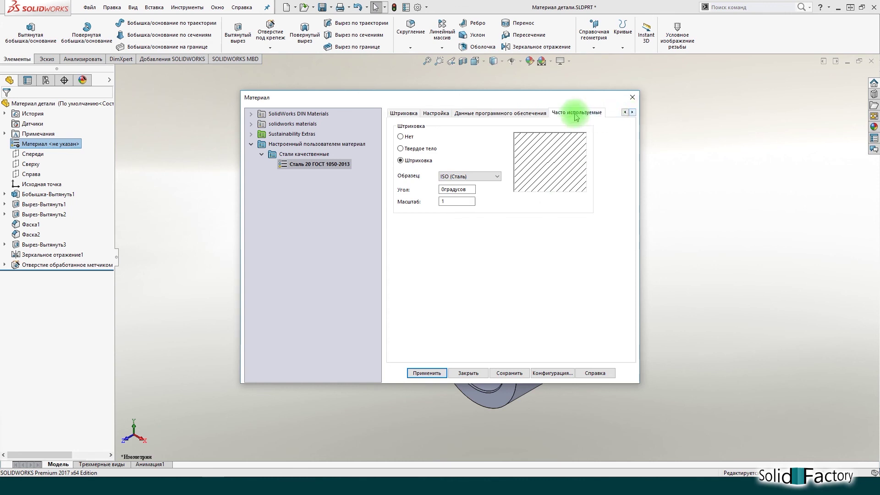
{"action": "left_click", "coordinate": [415, 153]}
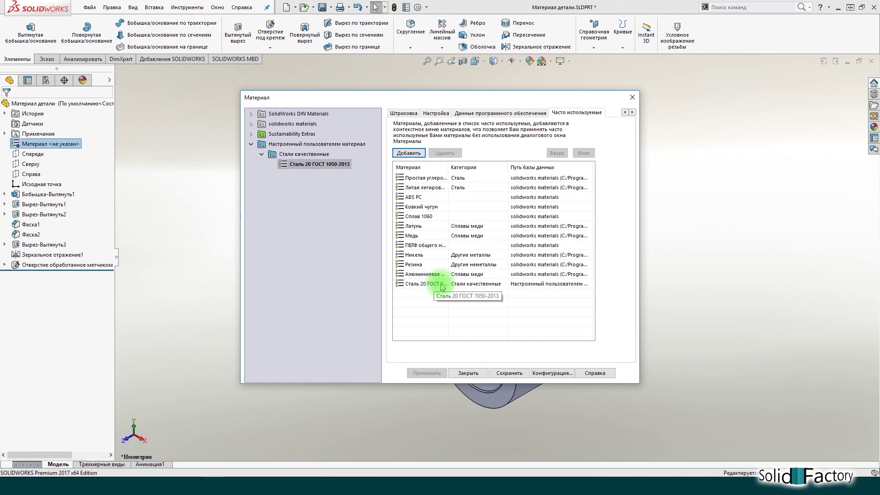
{"action": "left_click", "coordinate": [510, 373]}
Apply Сталь 20 ГОСТ 1050-2013 to the part and close the Material dialog.
{"action": "left_click", "coordinate": [624, 112]}
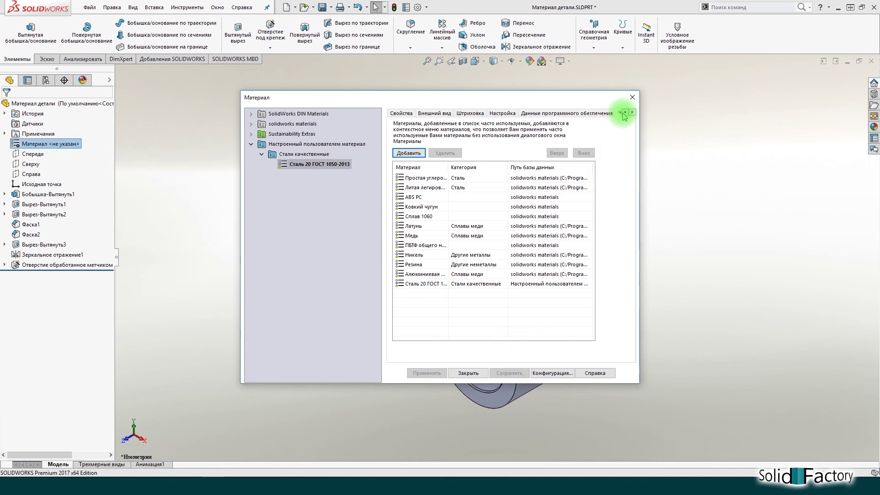
{"action": "left_click", "coordinate": [401, 112]}
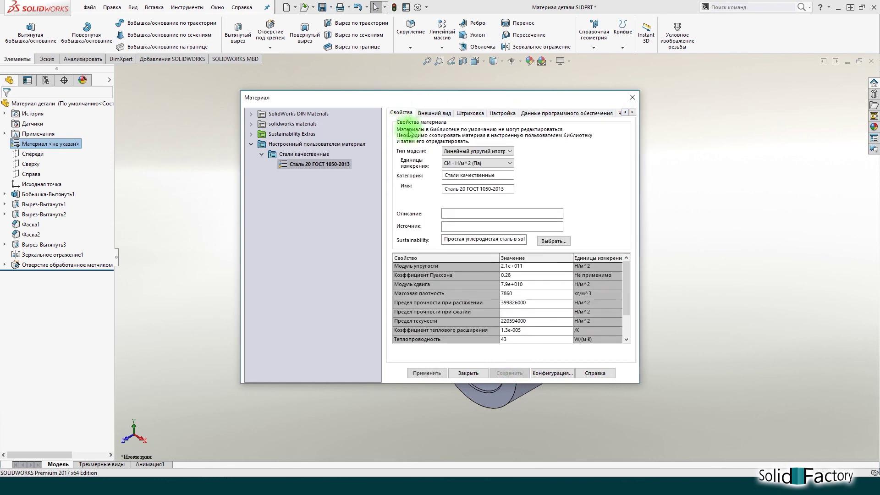
{"action": "left_click", "coordinate": [426, 372]}
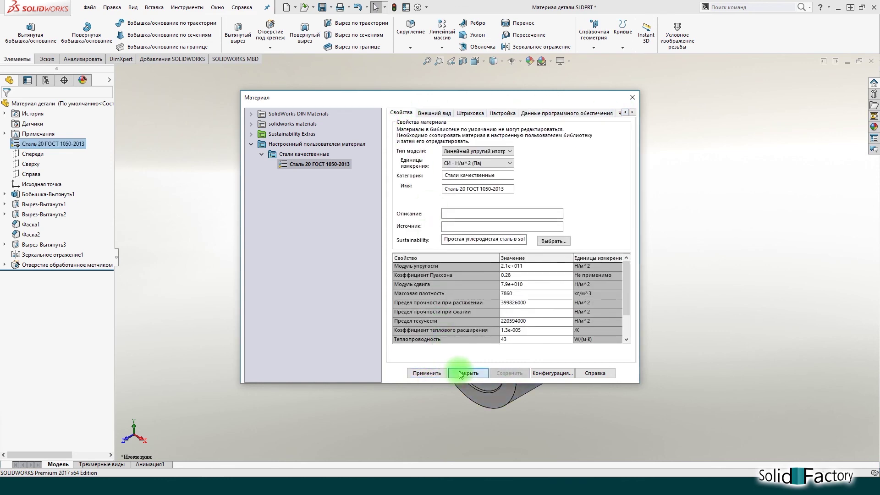
{"action": "left_click", "coordinate": [468, 373]}
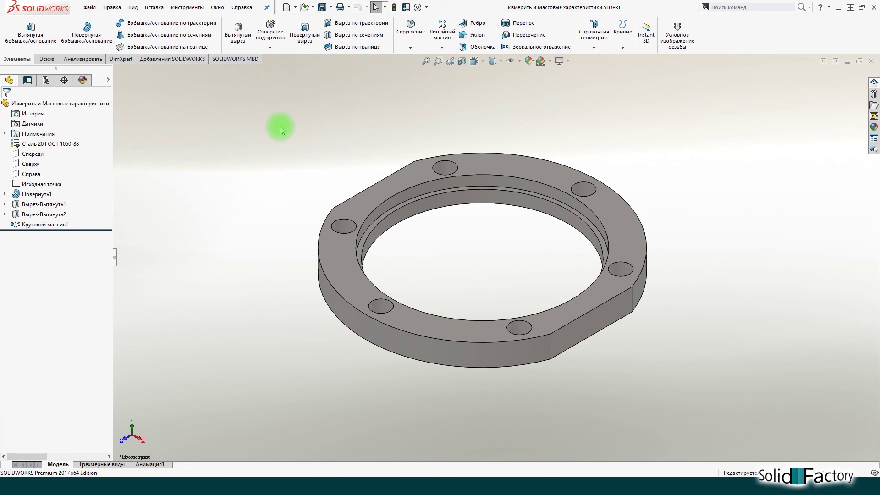
Measure the flange's top-left to lower-right corner distance: 236.03 mm.
{"action": "left_click", "coordinate": [187, 7]}
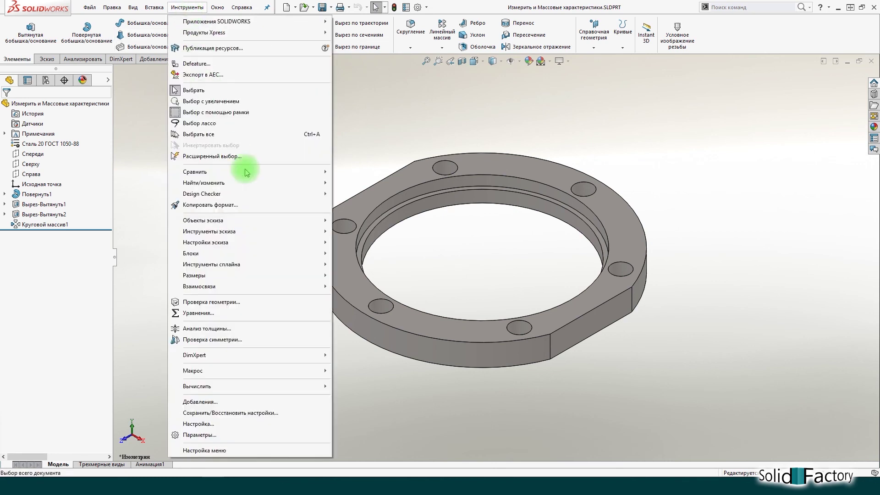
{"action": "mouse_move", "coordinate": [197, 387]}
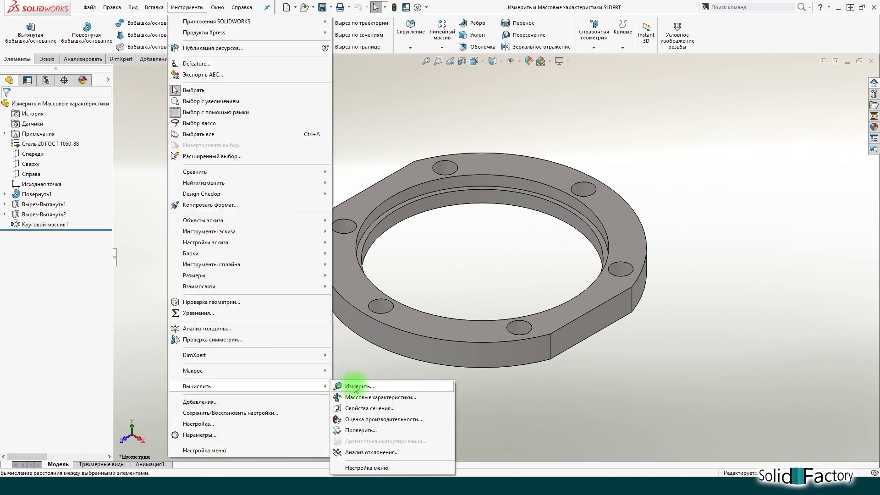
{"action": "left_click", "coordinate": [142, 118]}
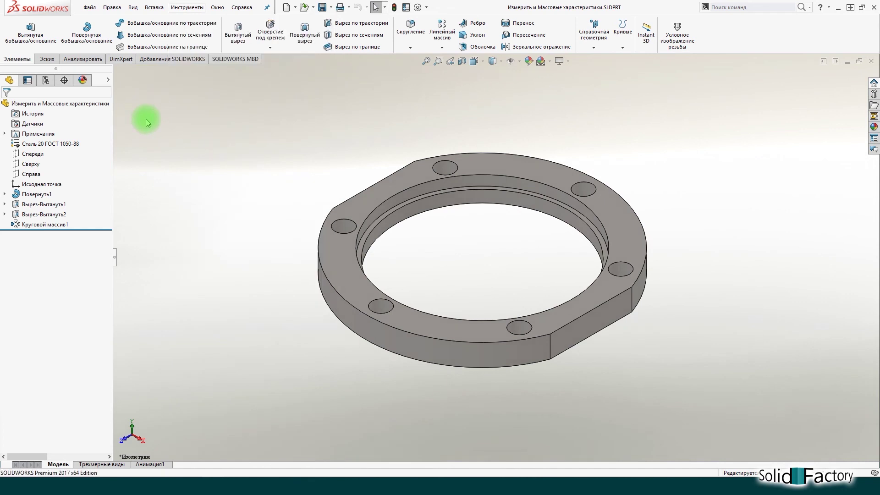
{"action": "left_click", "coordinate": [91, 63]}
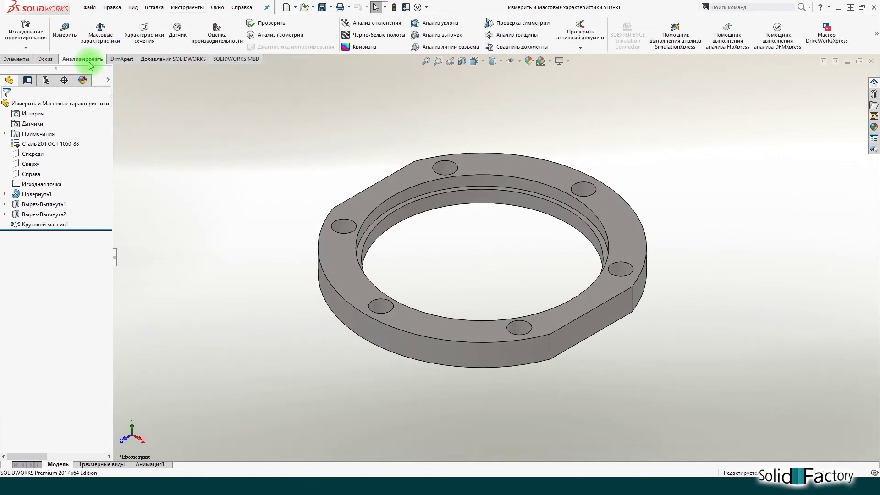
{"action": "left_click", "coordinate": [72, 39]}
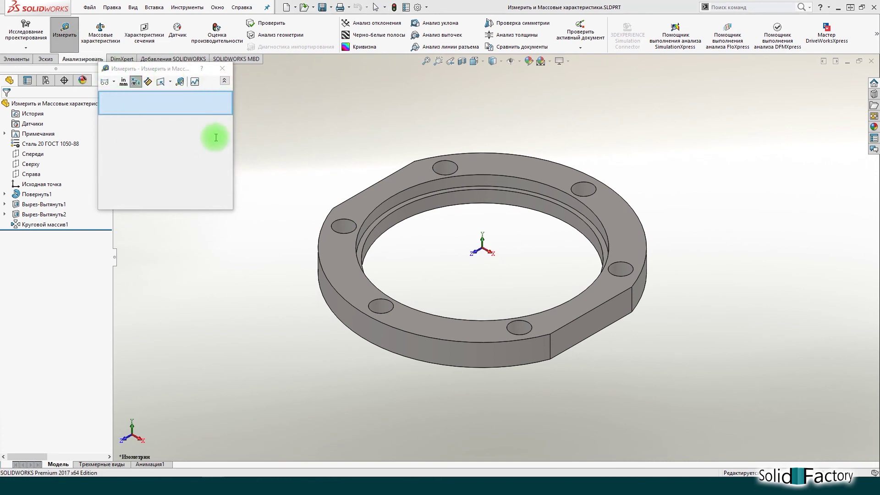
{"action": "left_click", "coordinate": [332, 209]}
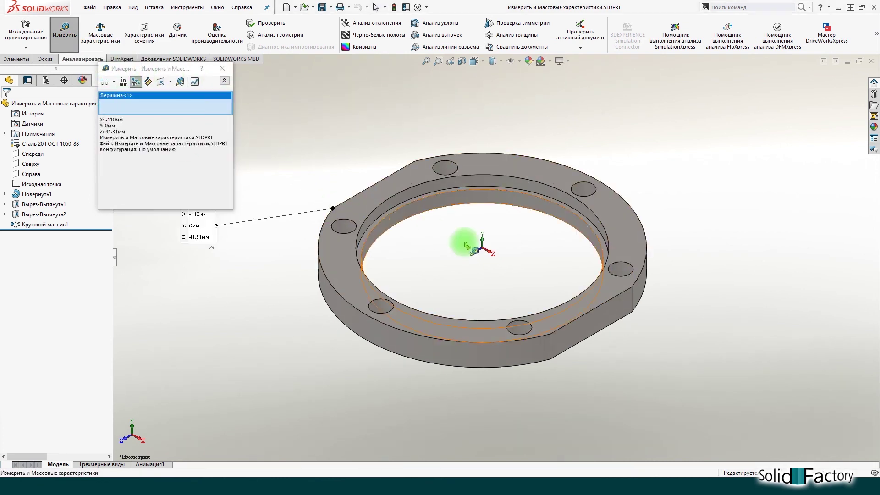
{"action": "left_click", "coordinate": [632, 313]}
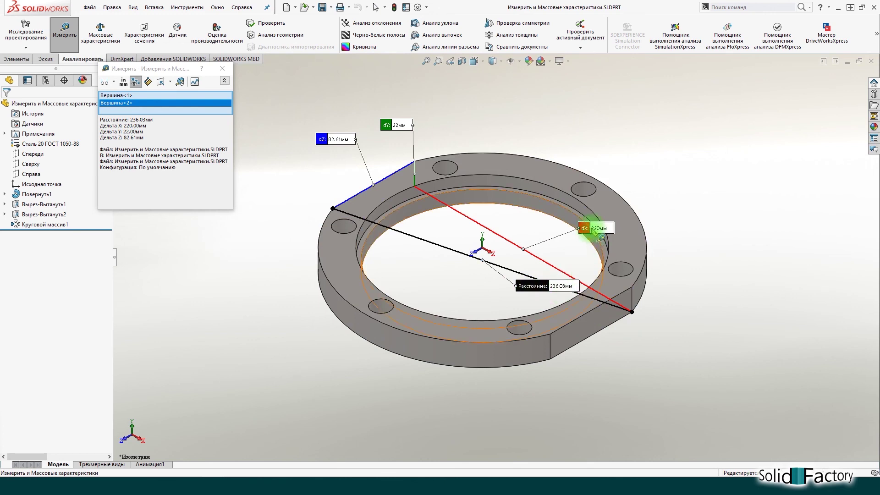
{"action": "left_click", "coordinate": [276, 164]}
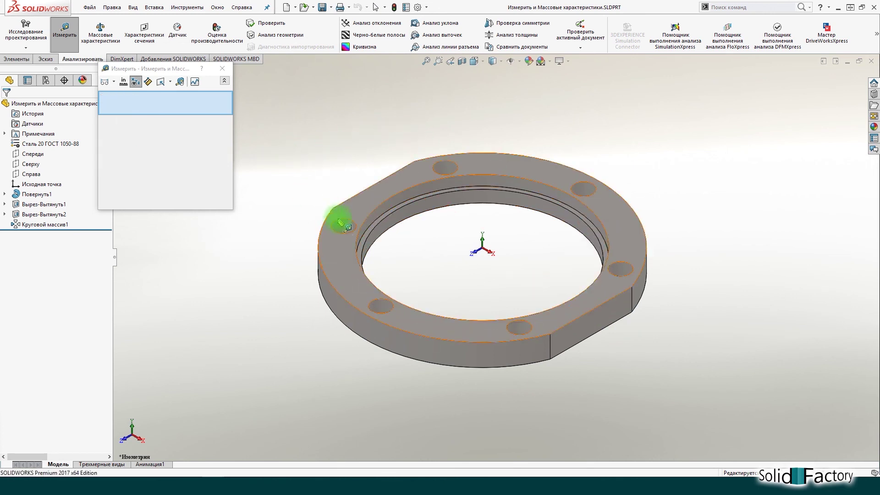
Measure two bolt holes: 102.5 mm centre-to-centre, 84.5 mm minimum, 120.5 mm maximum.
{"action": "left_click", "coordinate": [344, 224]}
{"action": "left_click", "coordinate": [446, 173]}
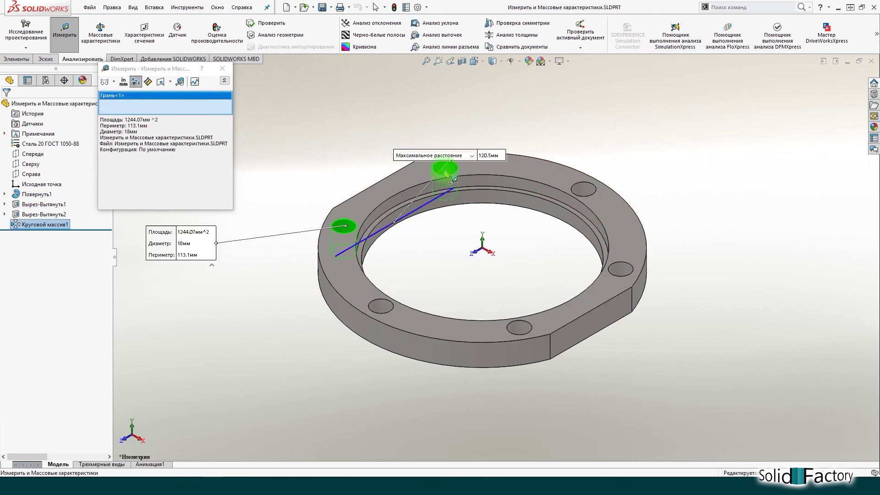
{"action": "left_click", "coordinate": [114, 82]}
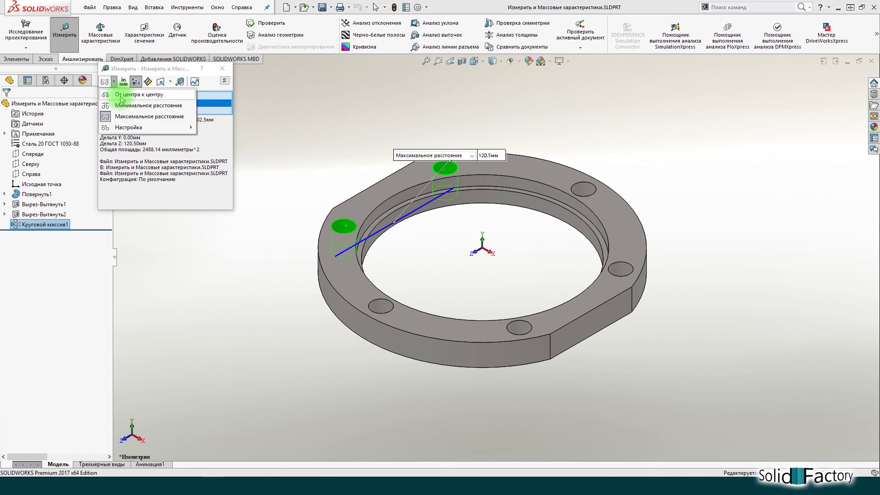
{"action": "left_click", "coordinate": [122, 97]}
{"action": "left_click", "coordinate": [114, 82]}
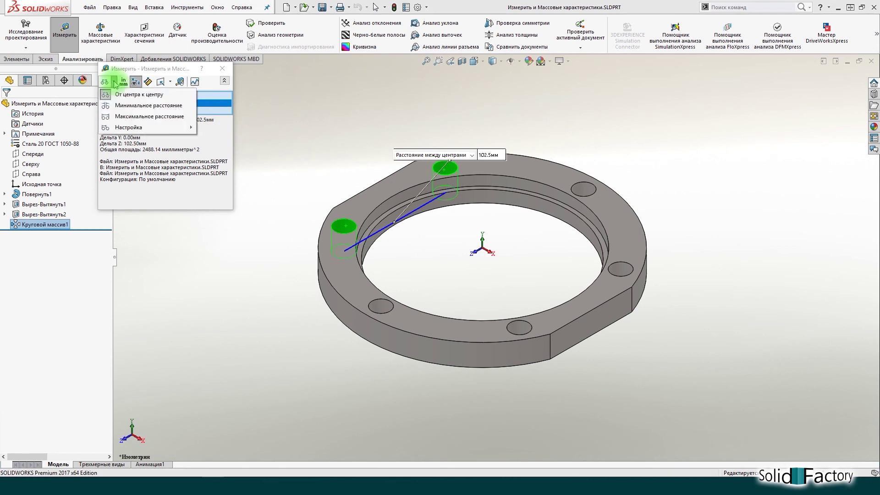
{"action": "left_click", "coordinate": [123, 106]}
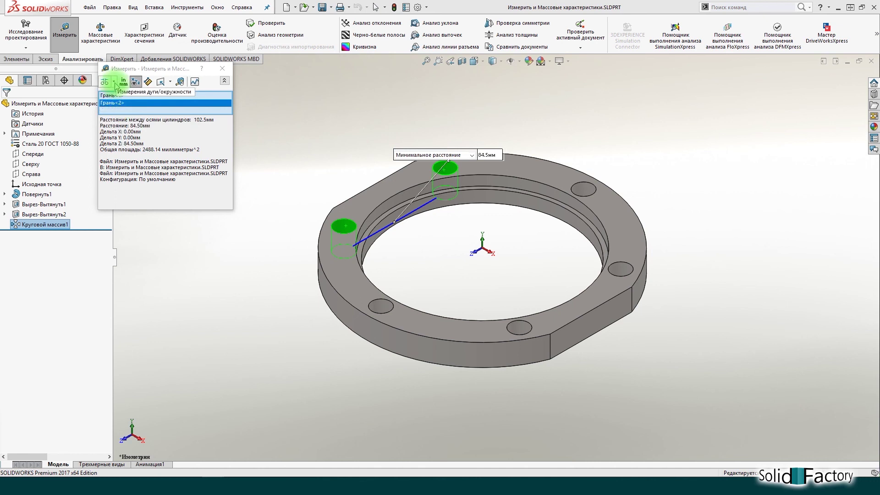
{"action": "left_click", "coordinate": [114, 82]}
{"action": "left_click", "coordinate": [121, 116]}
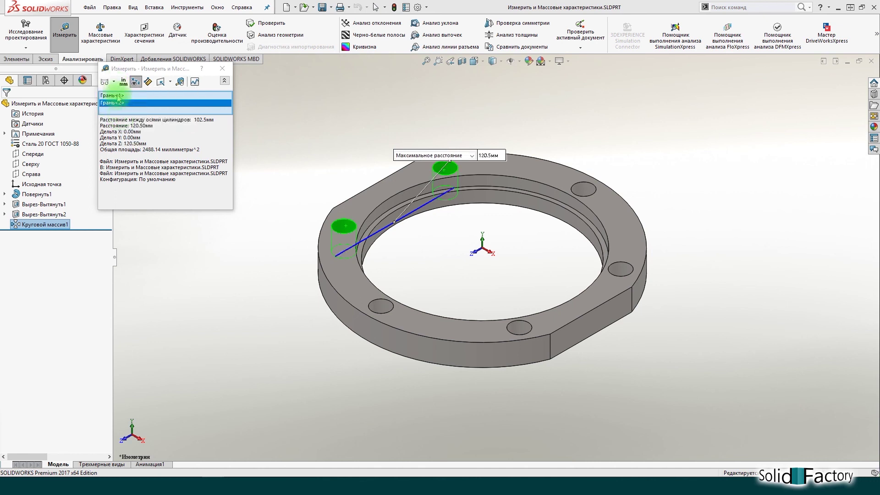
{"action": "left_click", "coordinate": [113, 82]}
{"action": "mouse_move", "coordinate": [129, 128]}
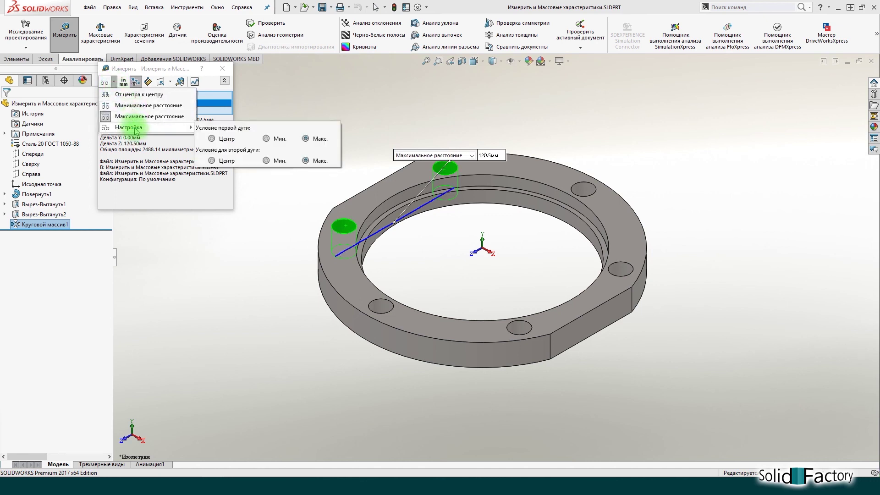
{"action": "left_click", "coordinate": [269, 112]}
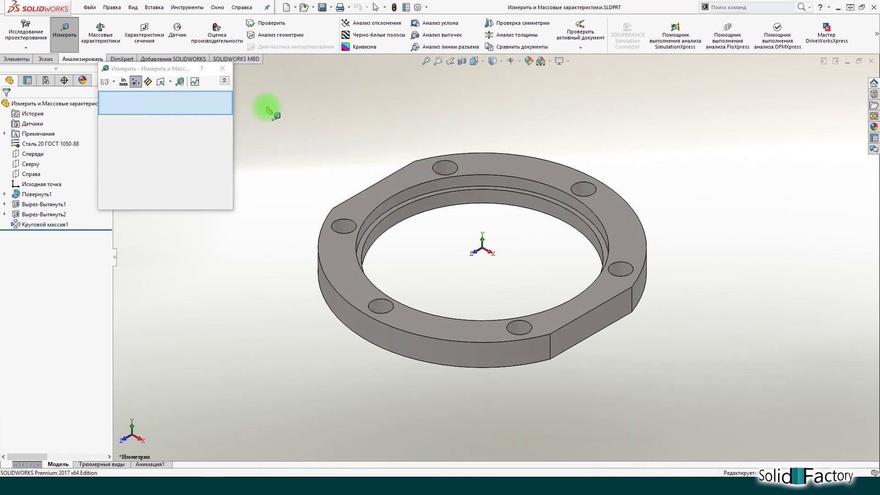
Measure the total area of the top and inner faces, 29717.29 mm², then close Measure.
{"action": "left_click", "coordinate": [497, 164]}
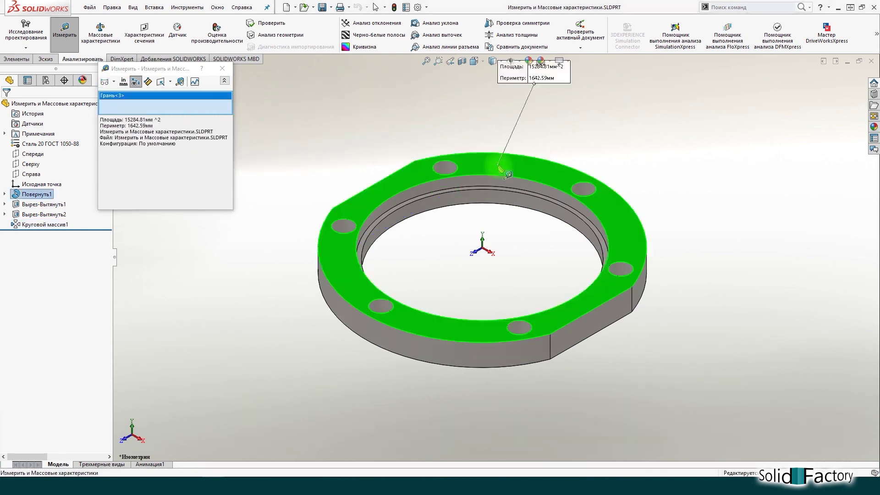
{"action": "left_click", "coordinate": [504, 181]}
{"action": "left_click", "coordinate": [512, 197]}
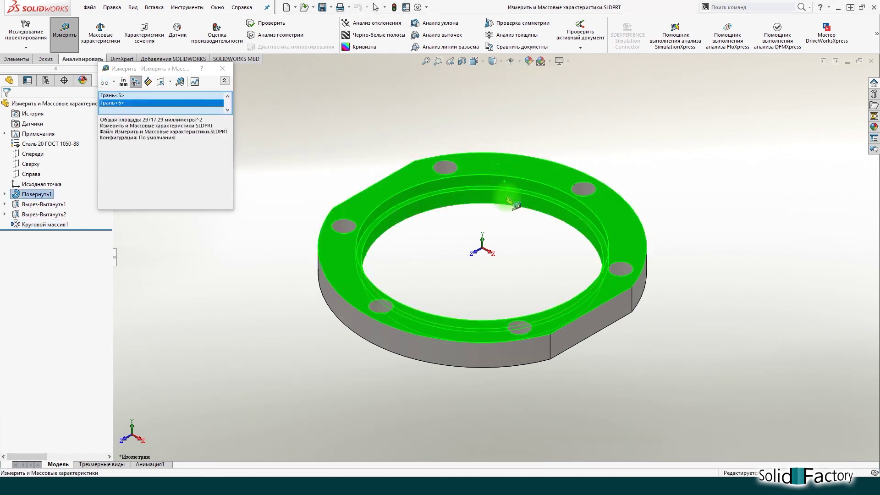
{"action": "left_click_drag", "start_coordinate": [203, 120], "coordinate": [116, 120]}
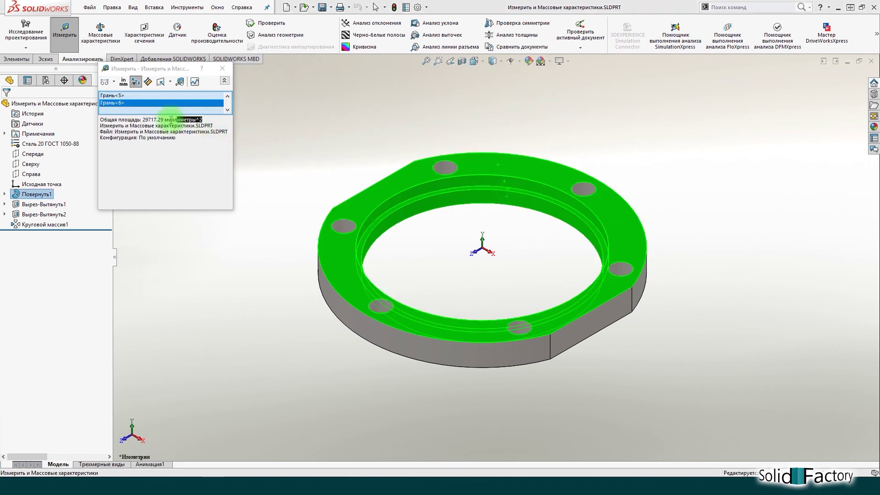
{"action": "left_click", "coordinate": [290, 135]}
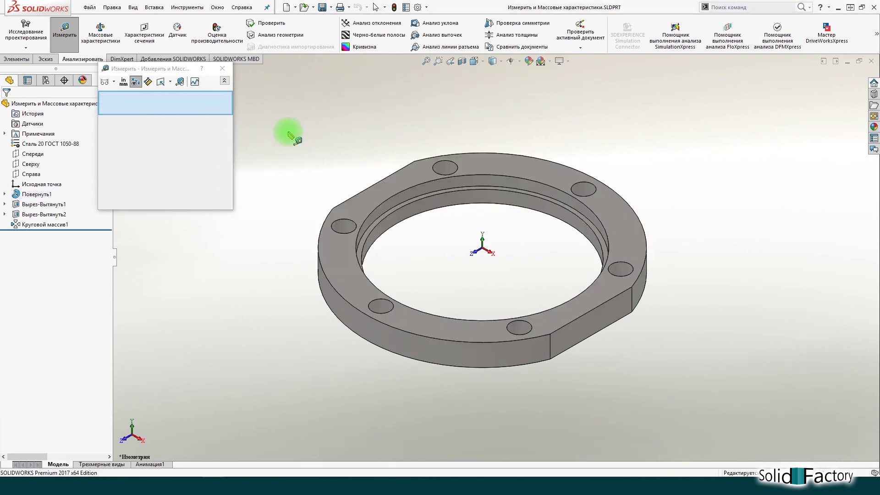
{"action": "left_click", "coordinate": [222, 68]}
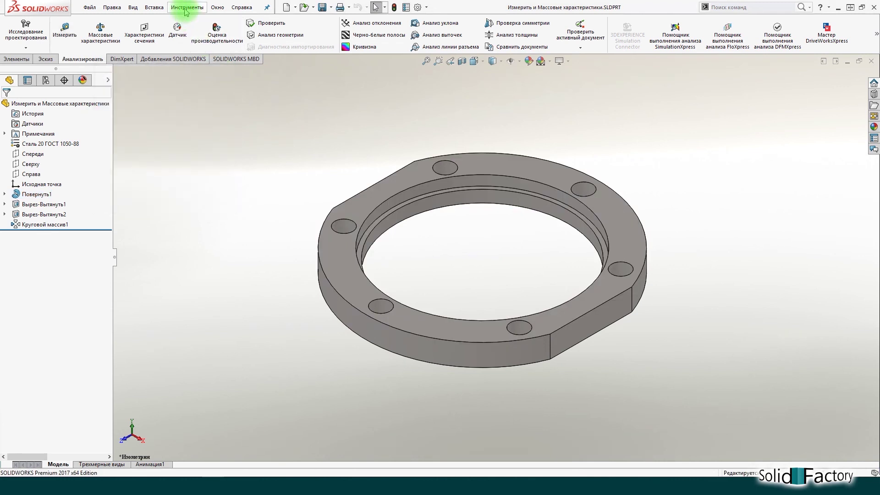
Open the flange's Mass Properties from the Analyze tools.
{"action": "left_click", "coordinate": [187, 7]}
{"action": "mouse_move", "coordinate": [197, 386]}
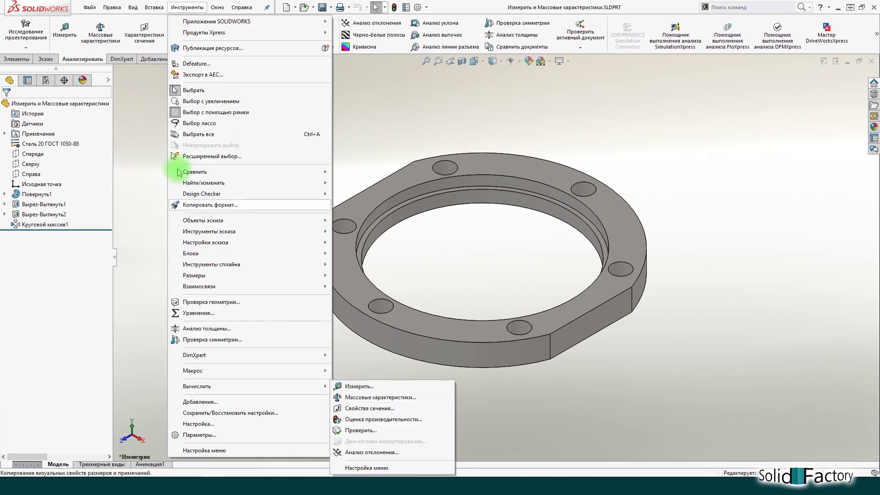
{"action": "left_click", "coordinate": [138, 108]}
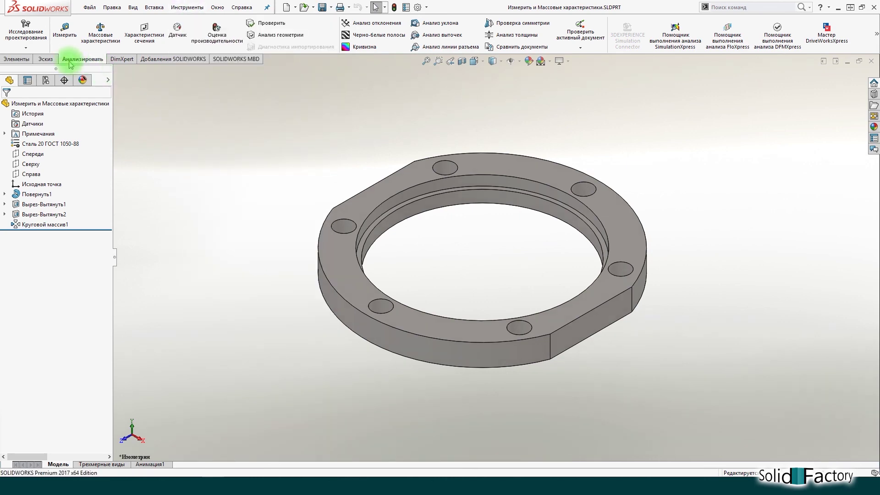
{"action": "left_click", "coordinate": [106, 42]}
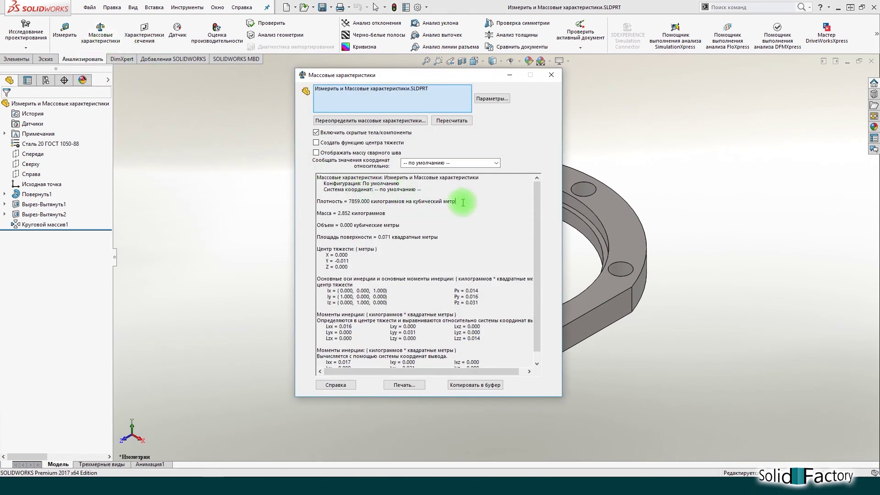
Read density 7859 kg/m³, mass 2.852 kg and centre of gravity X 0, Y -0.011, Z 0 m.
{"action": "left_click_drag", "start_coordinate": [458, 201], "coordinate": [333, 199]}
{"action": "left_click_drag", "start_coordinate": [385, 213], "coordinate": [311, 213]}
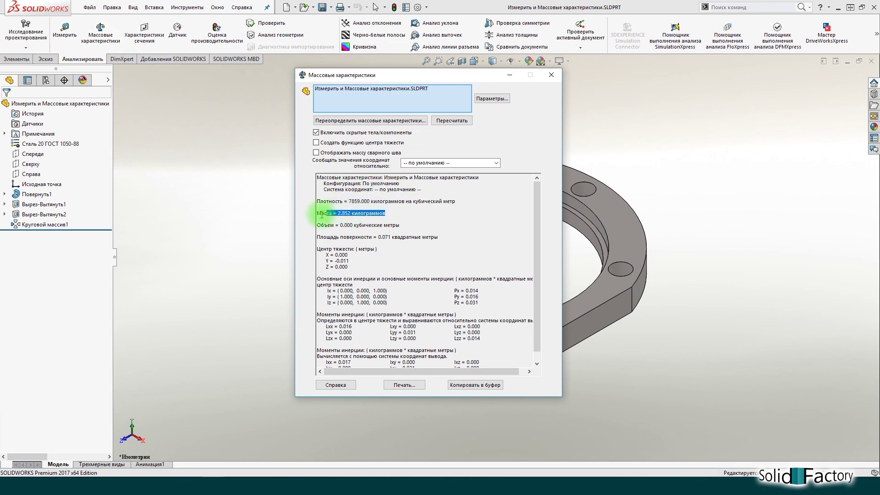
{"action": "left_click_drag", "start_coordinate": [403, 225], "coordinate": [314, 232]}
{"action": "left_click", "coordinate": [440, 237]}
{"action": "left_click_drag", "start_coordinate": [419, 235], "coordinate": [315, 236]}
{"action": "left_click_drag", "start_coordinate": [349, 267], "coordinate": [317, 252]}
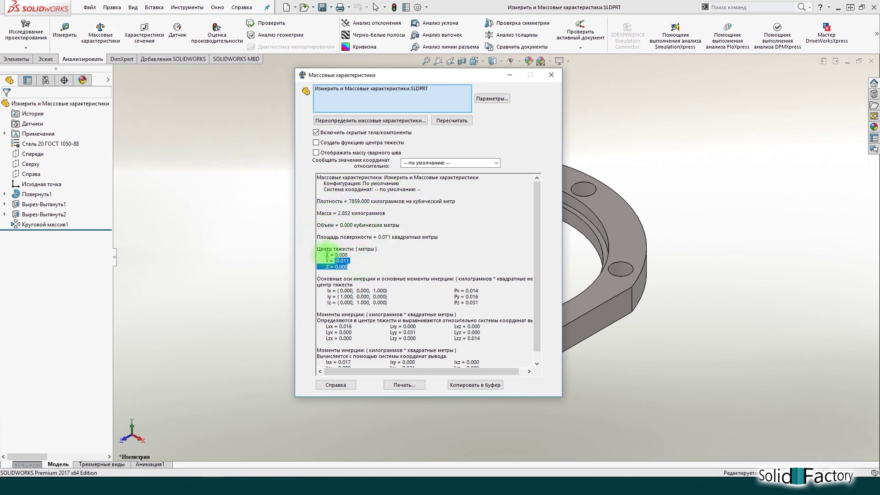